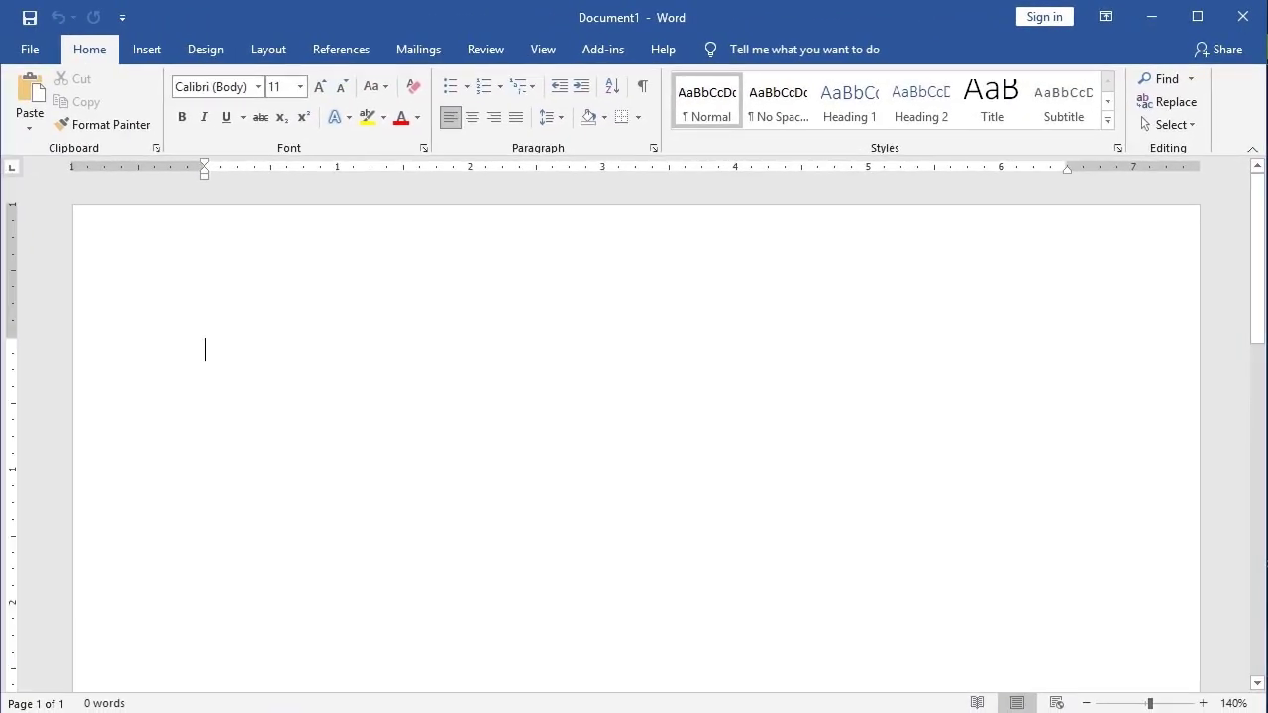
Bring up the Insert commands in Word while working toward the Document3 bio-data draft
key(alt+n)
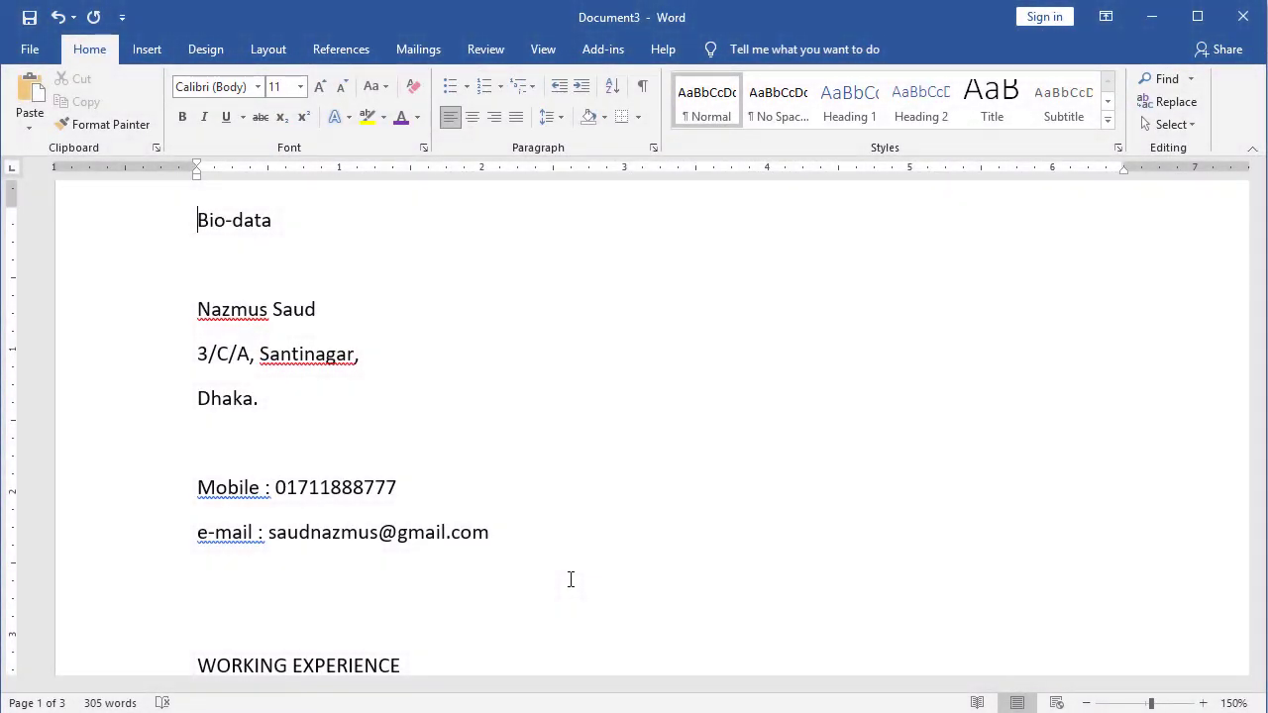
click(231, 309)
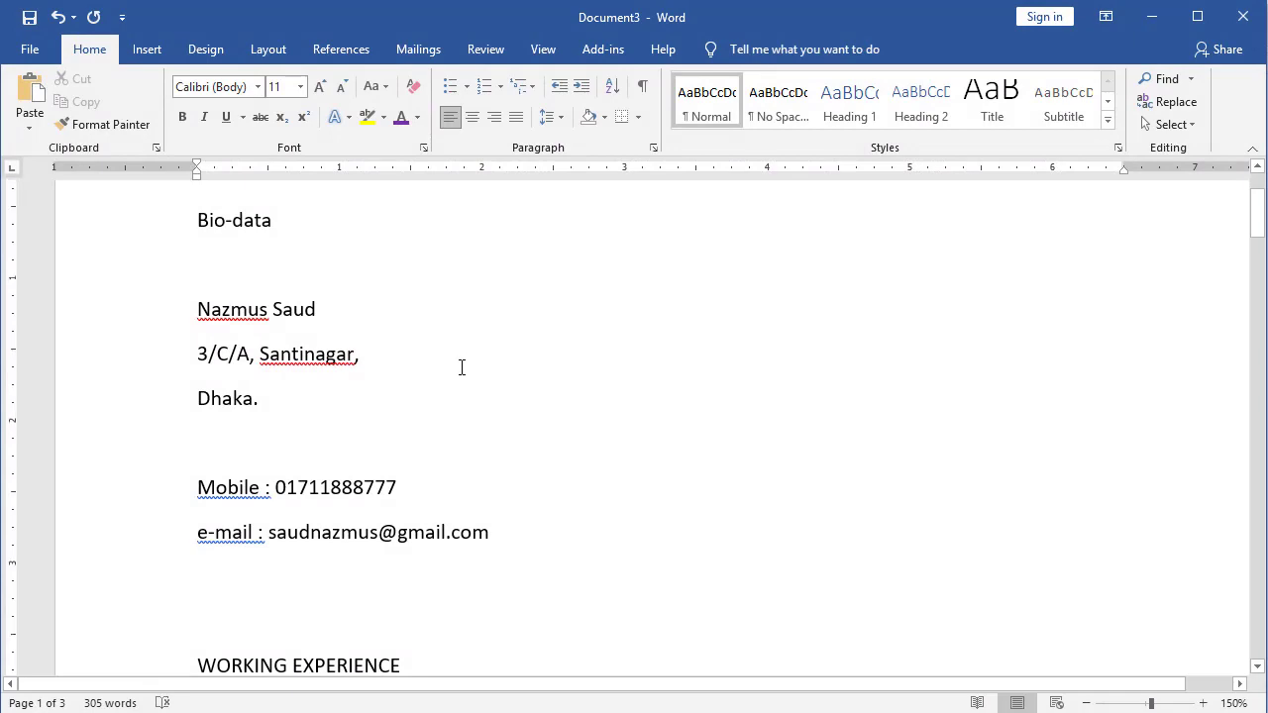
scroll(455, 383, down, 5)
scroll(458, 407, down, 5)
scroll(459, 407, down, 5)
scroll(458, 407, down, 5)
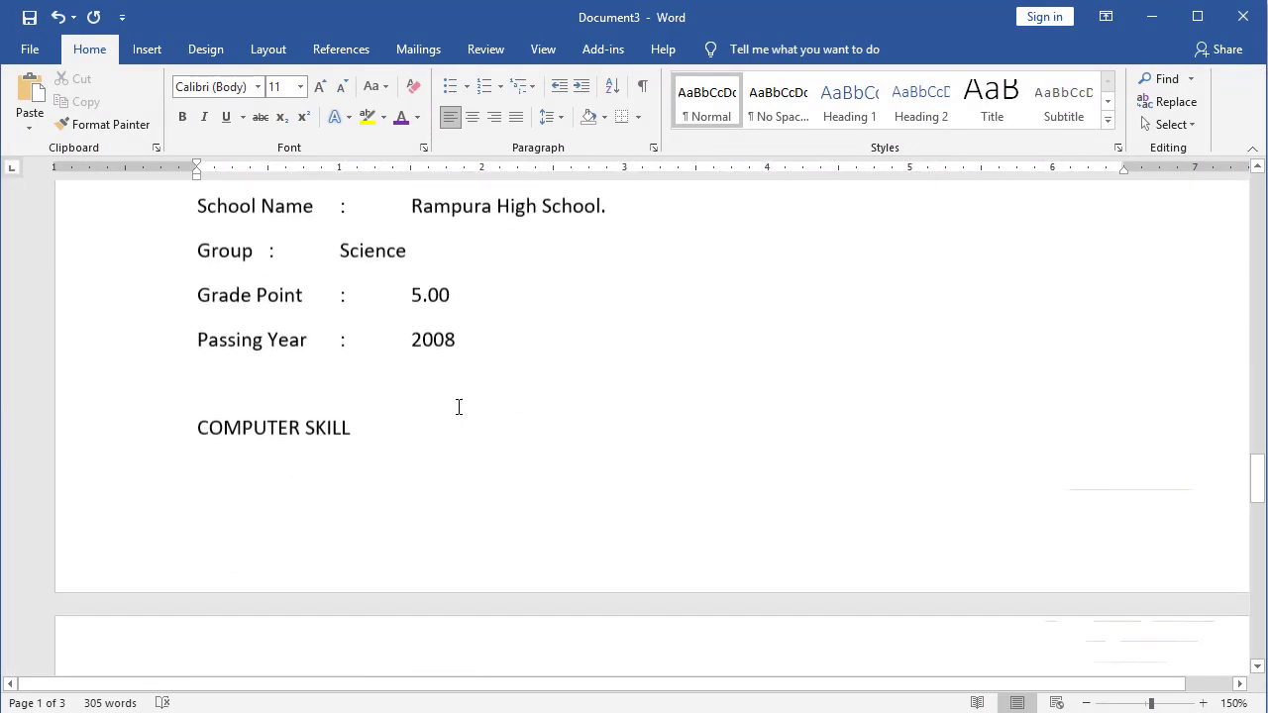
scroll(459, 407, down, 5)
scroll(461, 412, down, 5)
scroll(462, 413, down, 5)
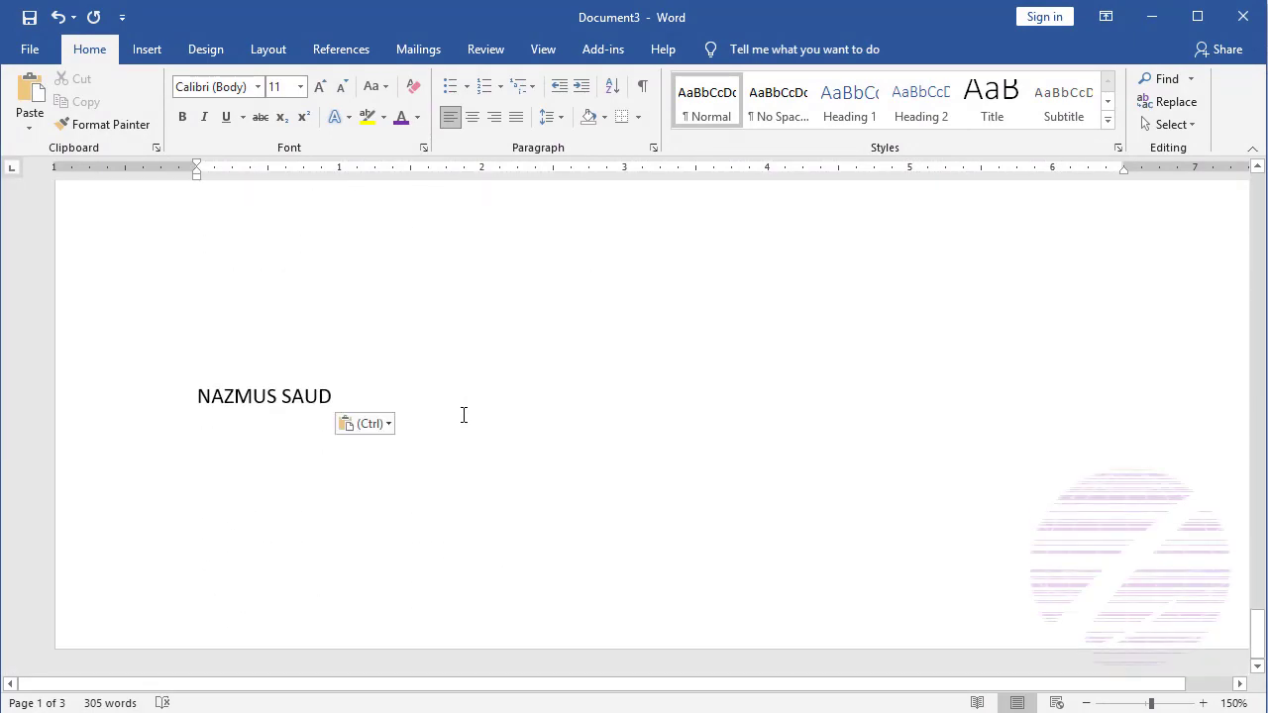
scroll(462, 415, up, 5)
key(ctrl+Home)
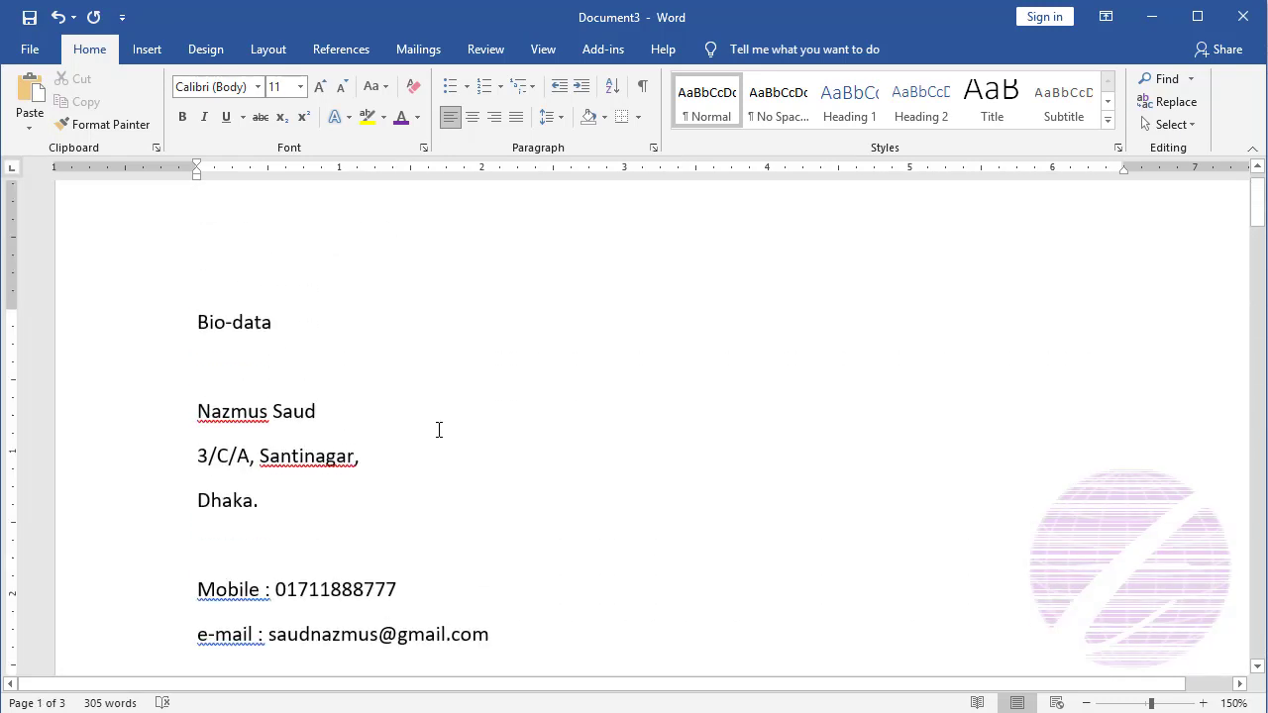
scroll(347, 463, down, 1)
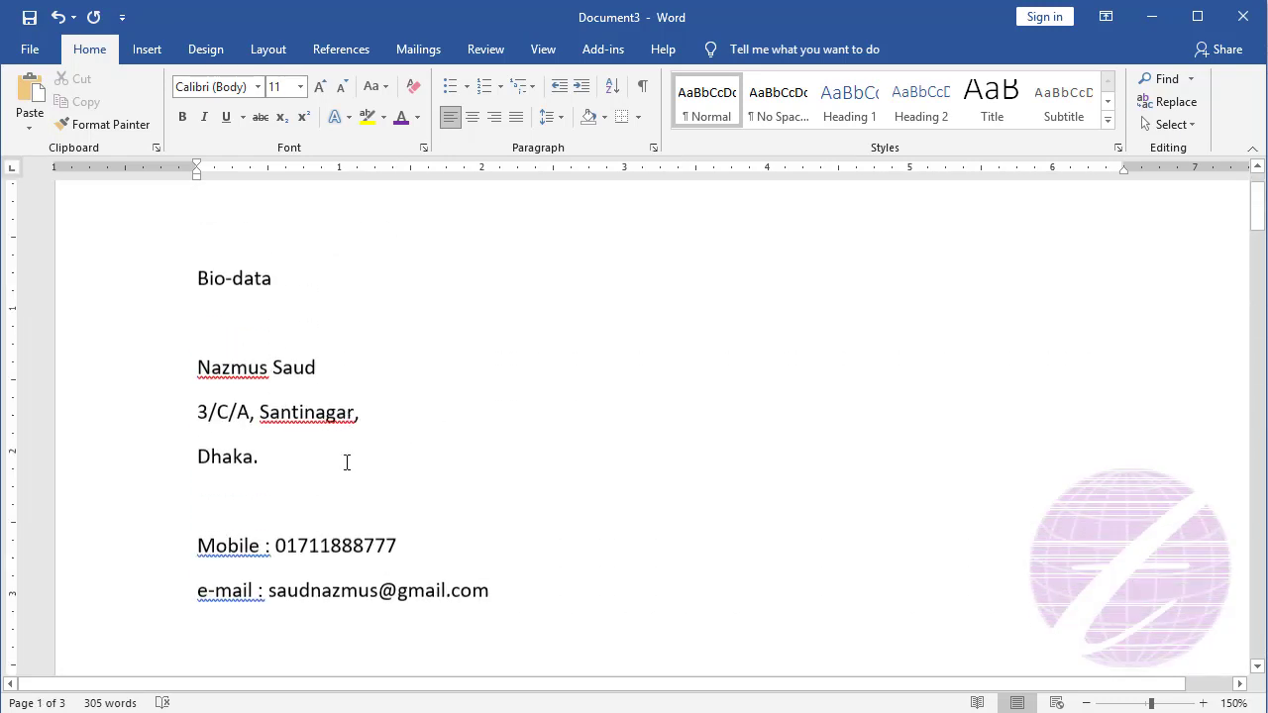
scroll(347, 463, down, 4)
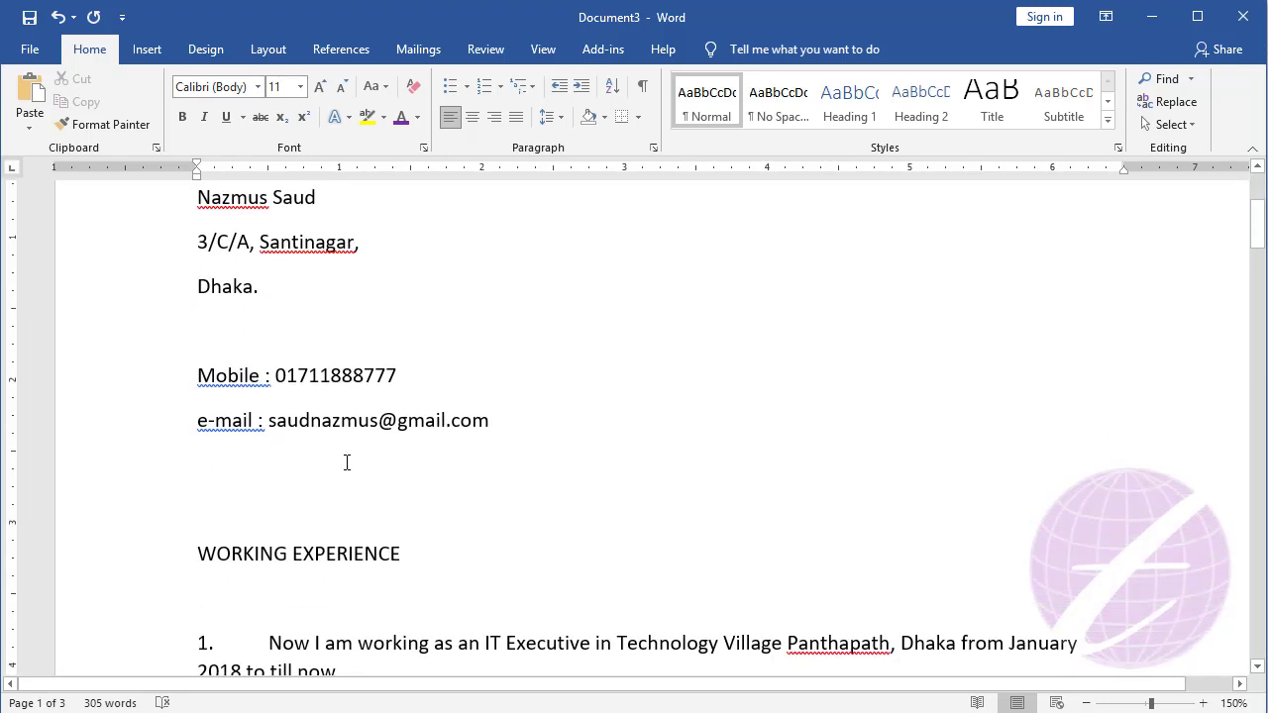
scroll(346, 463, down, 6)
scroll(362, 525, up, 12)
scroll(362, 523, down, 3)
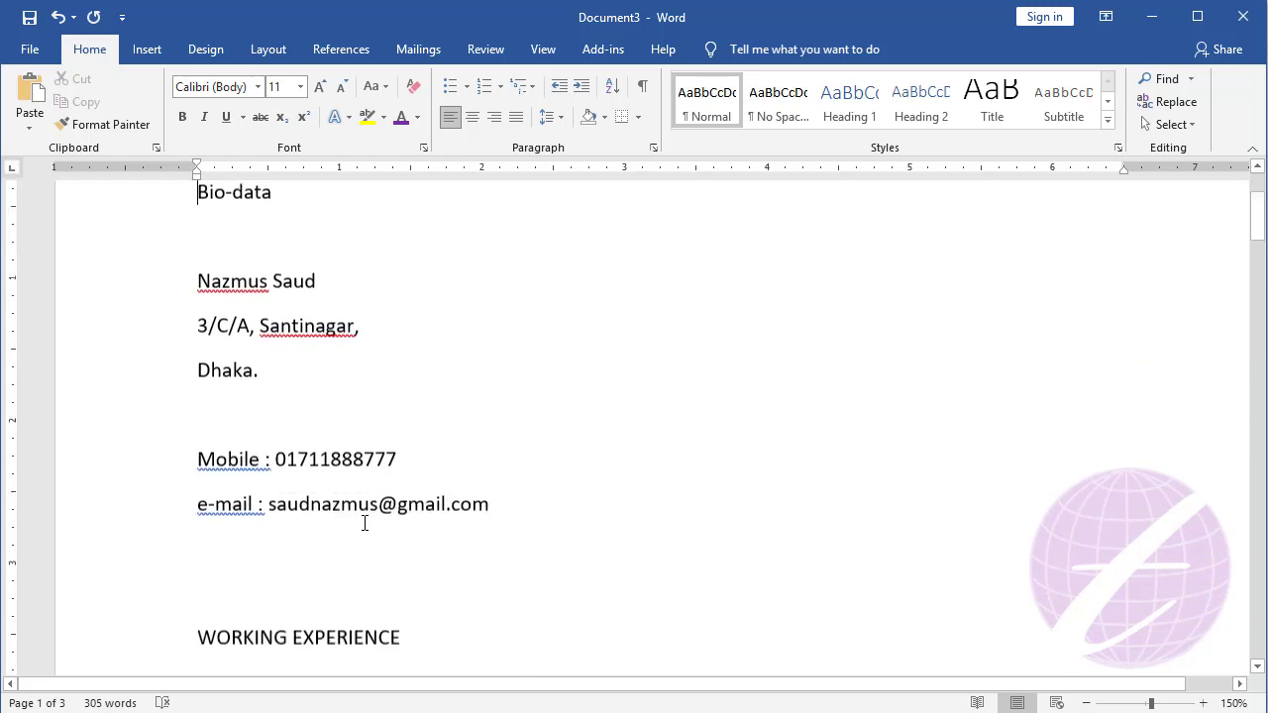
scroll(364, 522, up, 3)
scroll(365, 523, up, 1)
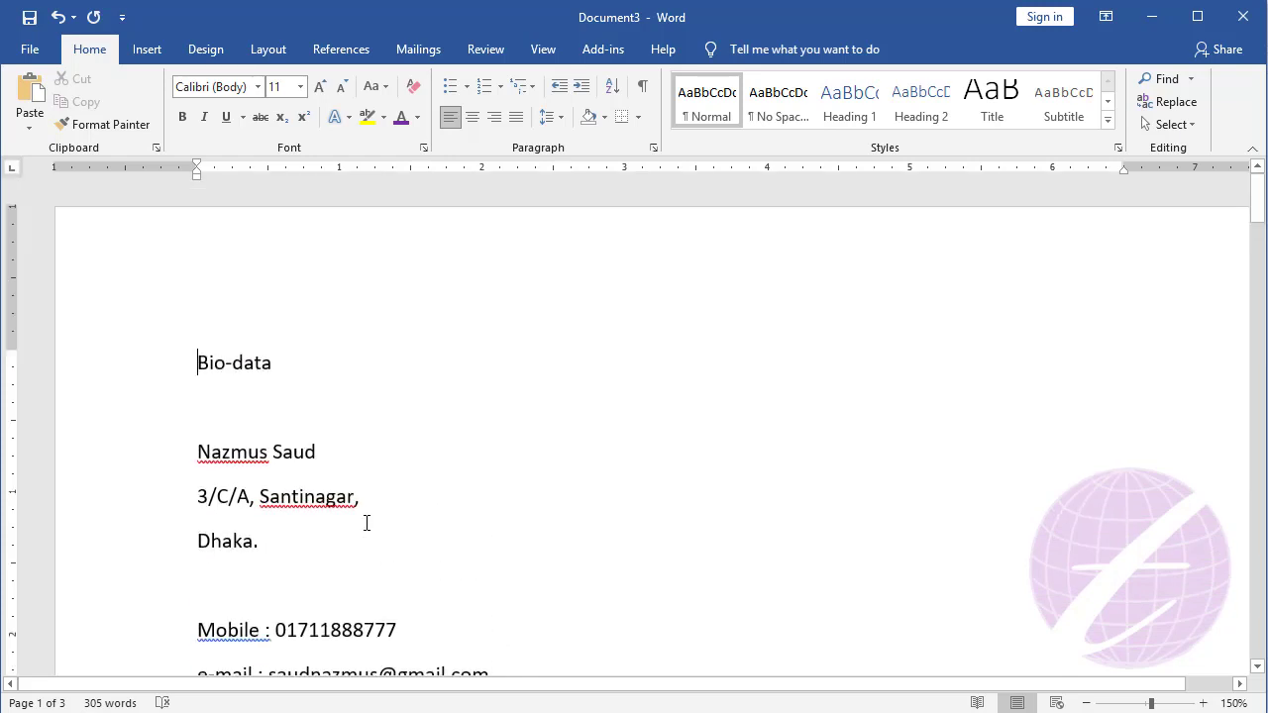
scroll(366, 519, down, 2)
scroll(365, 519, down, 5)
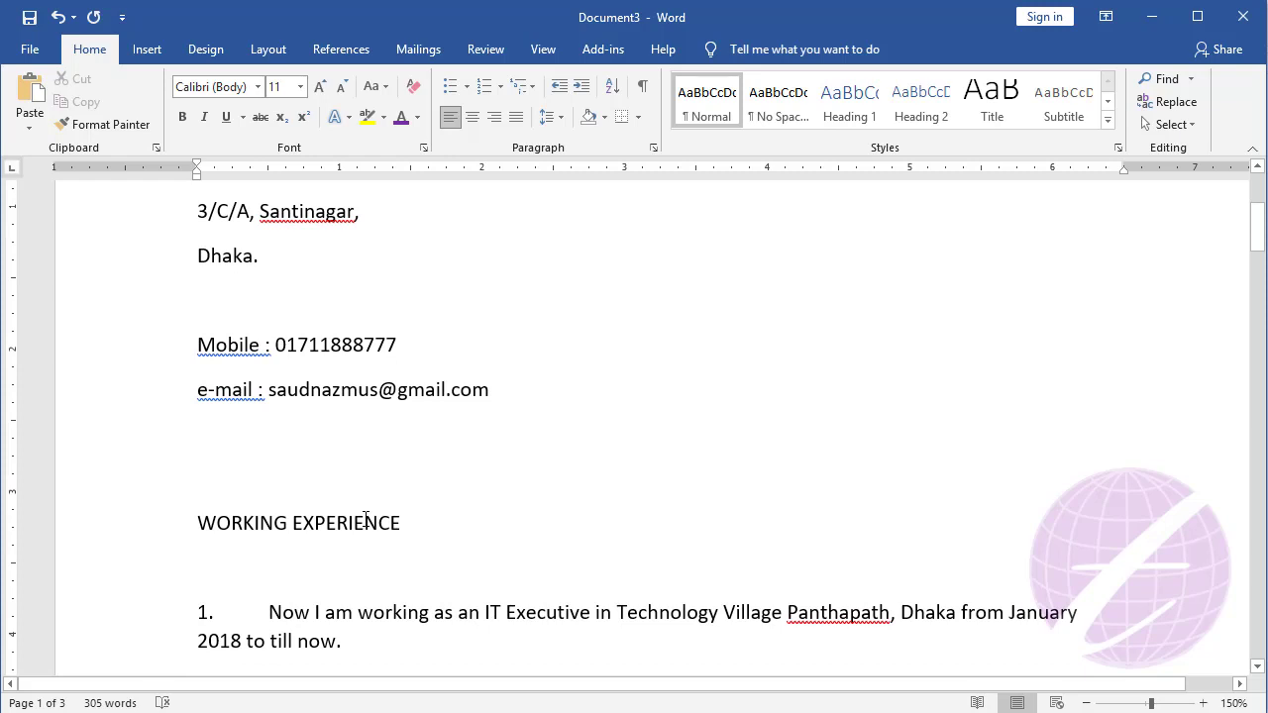
scroll(367, 515, up, 5)
scroll(297, 426, up, 2)
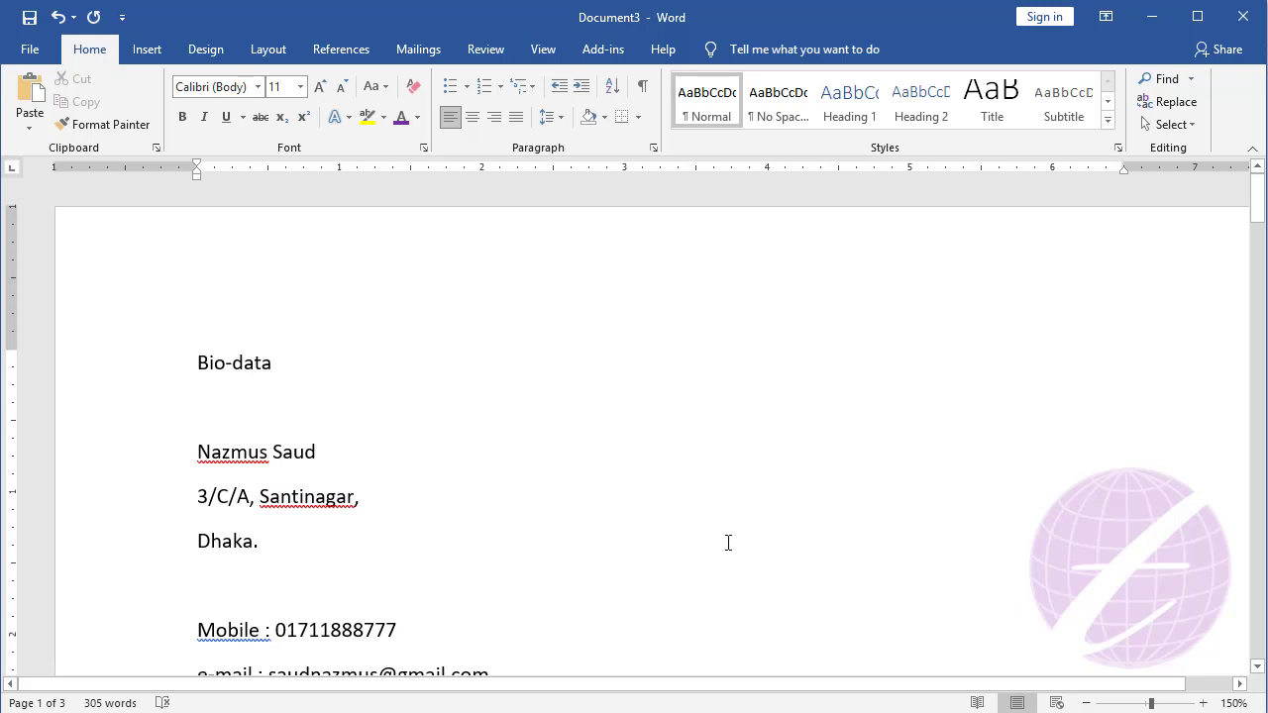
ctrl+scroll(865, 500, down, 1)
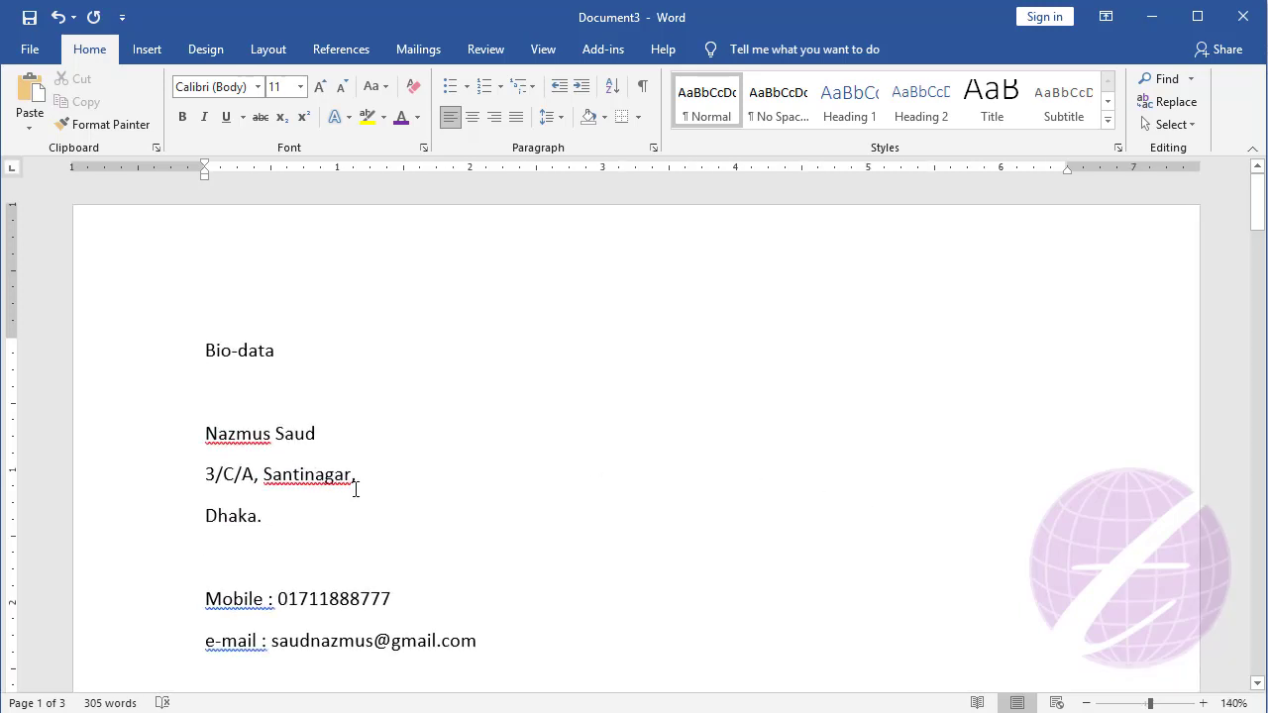
scroll(356, 488, down, 3)
scroll(356, 488, down, 2)
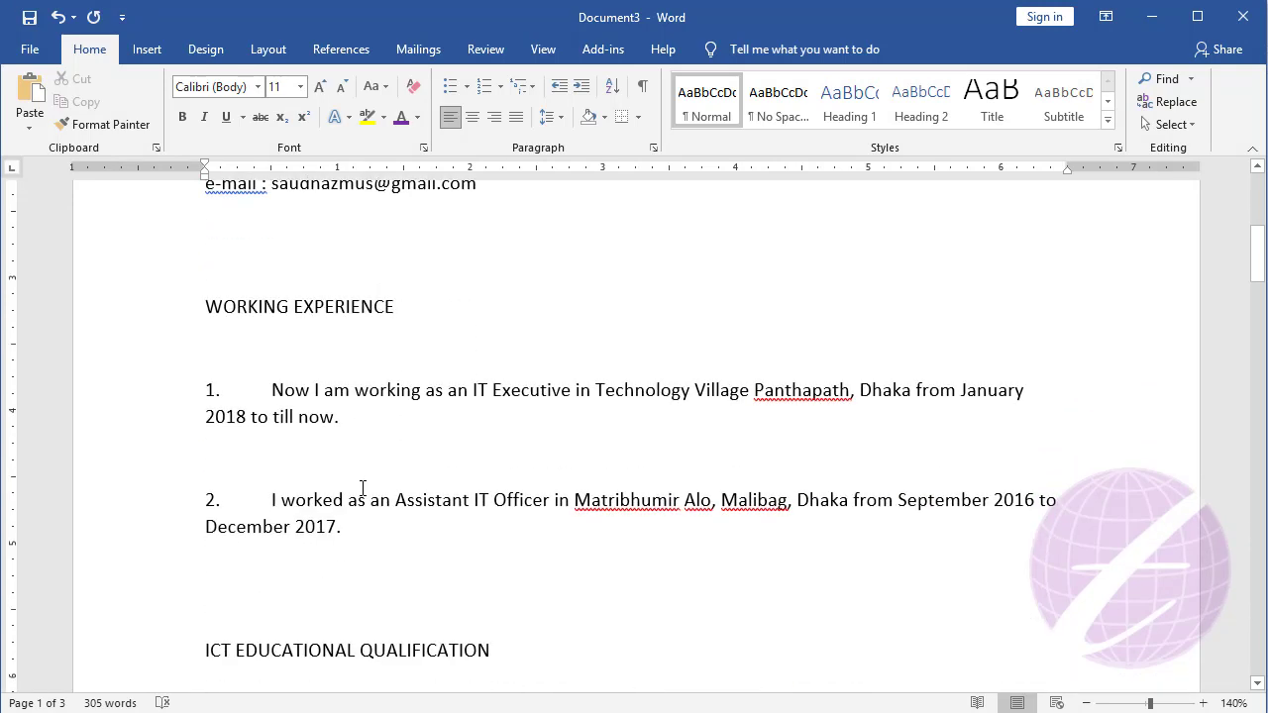
scroll(363, 487, down, 2)
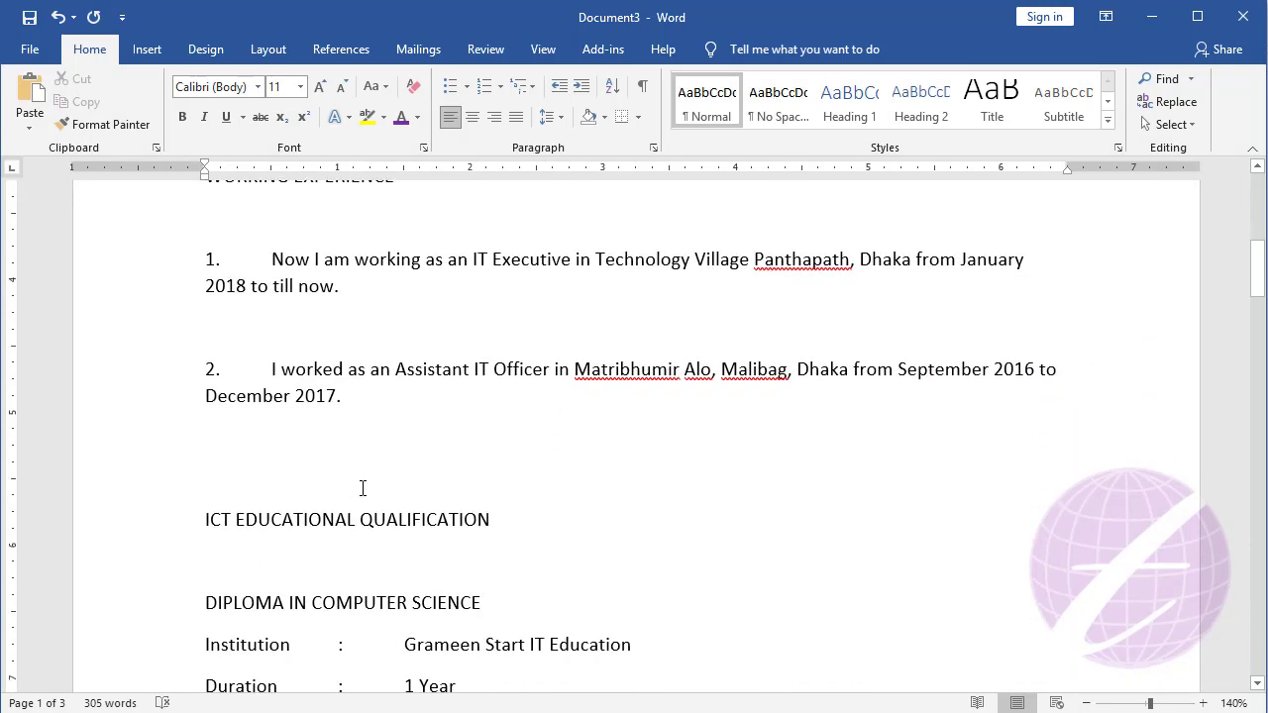
scroll(362, 487, down, 4)
scroll(363, 487, down, 1)
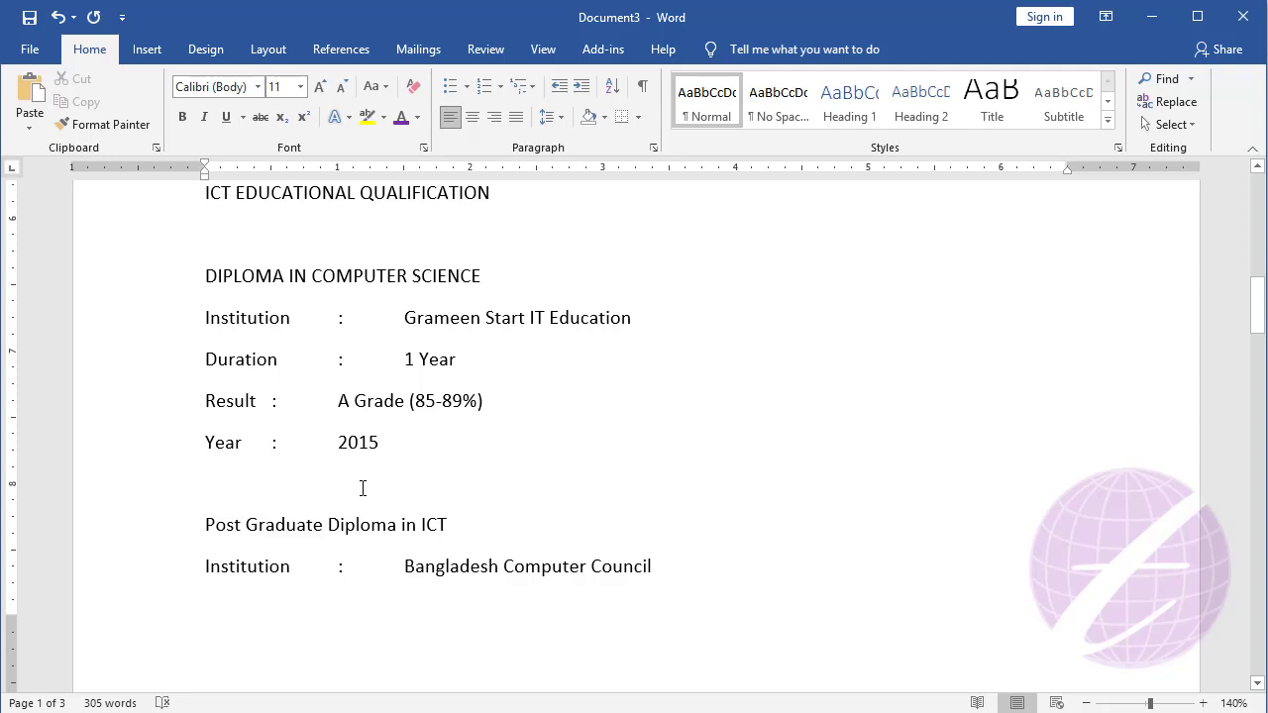
key(ctrl+Home)
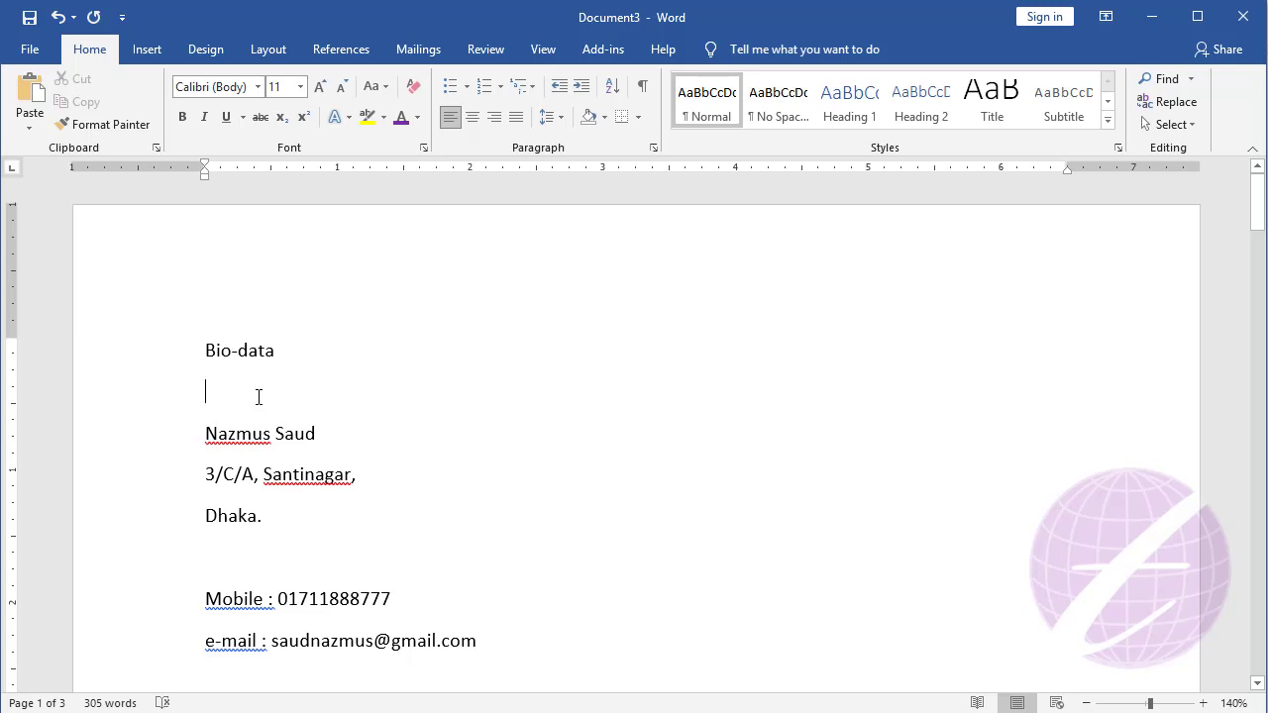
scroll(261, 398, down, 4)
scroll(386, 455, down, 3)
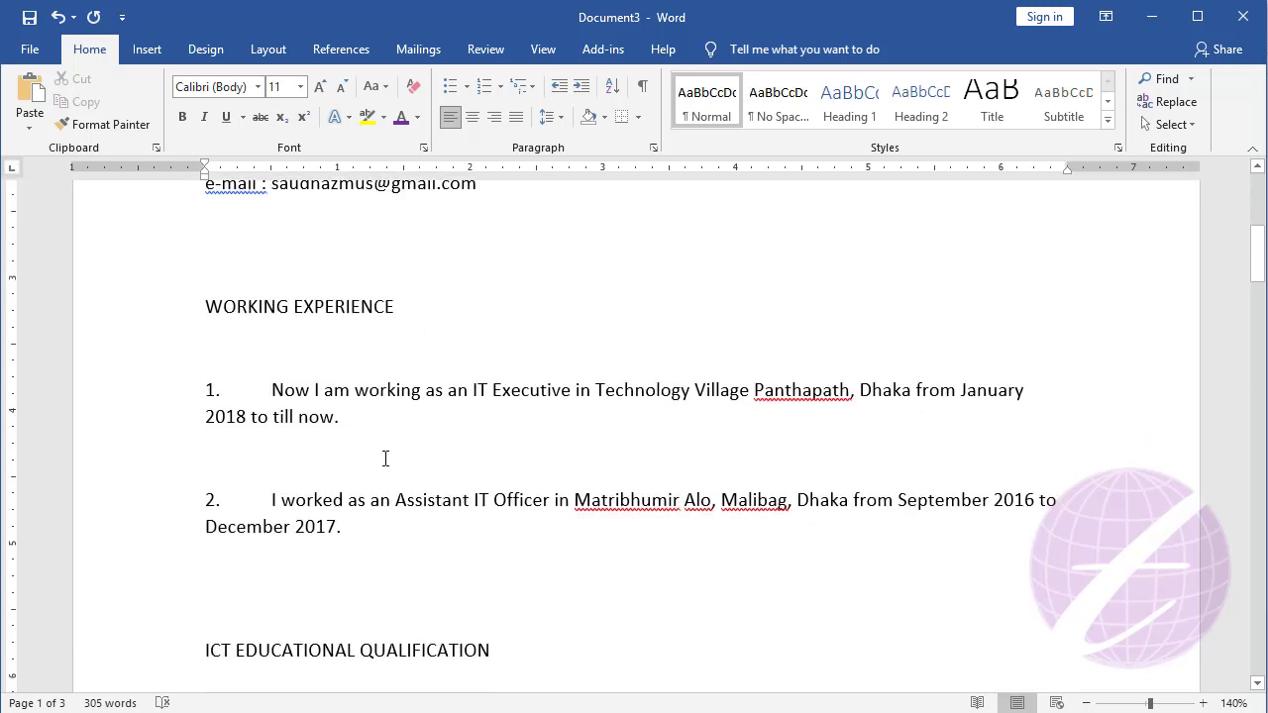
scroll(386, 484, down, 6)
scroll(386, 485, down, 3)
scroll(386, 484, down, 2)
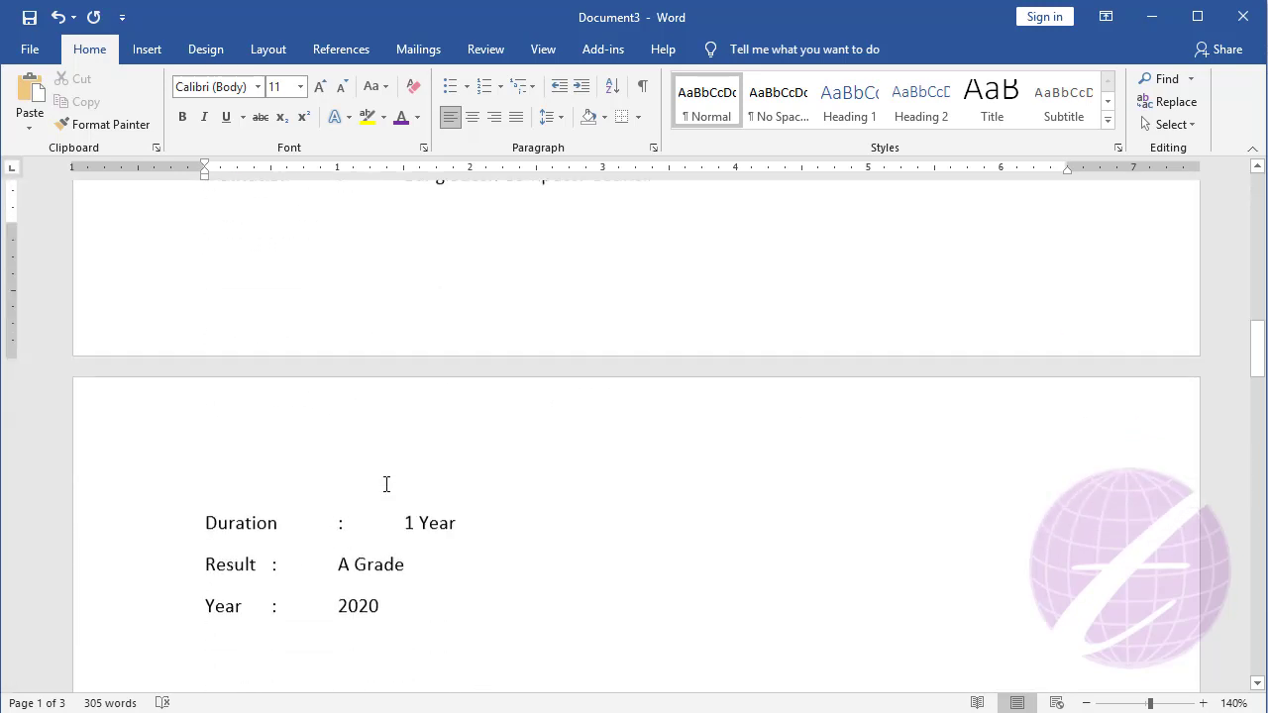
scroll(387, 484, down, 4)
scroll(386, 484, down, 4)
scroll(386, 484, down, 3)
scroll(386, 484, down, 3)
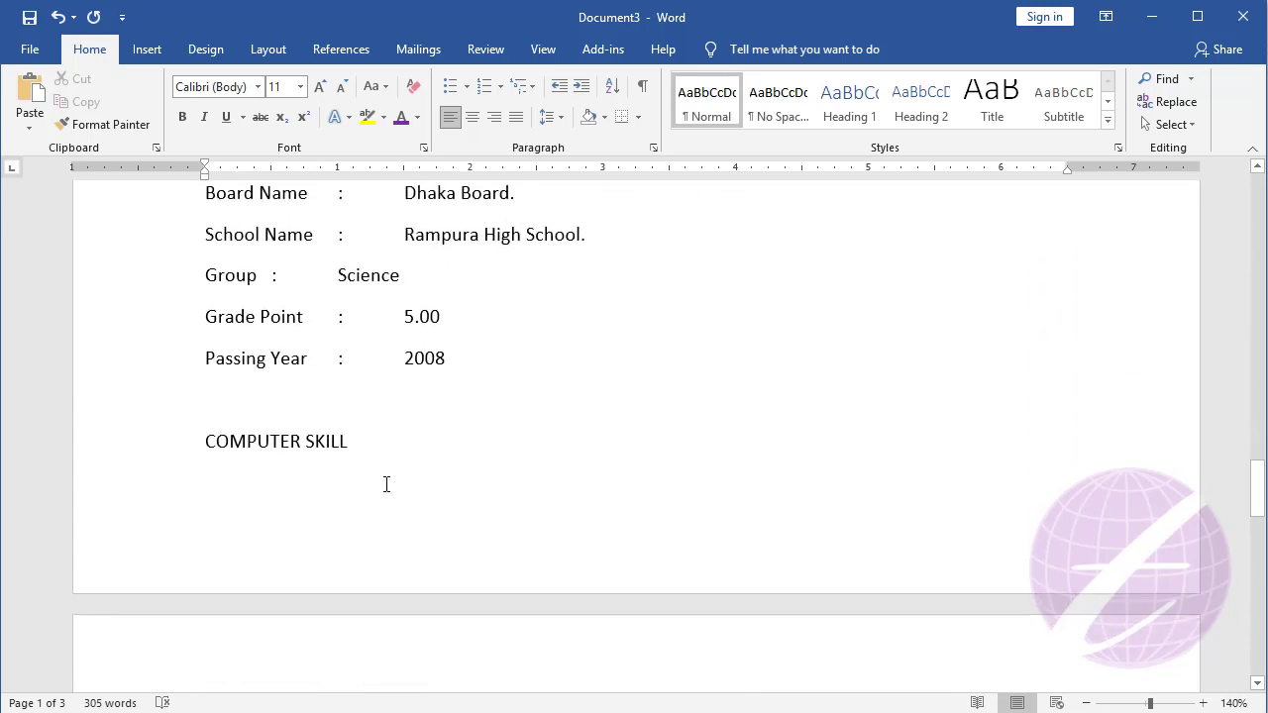
click(245, 248)
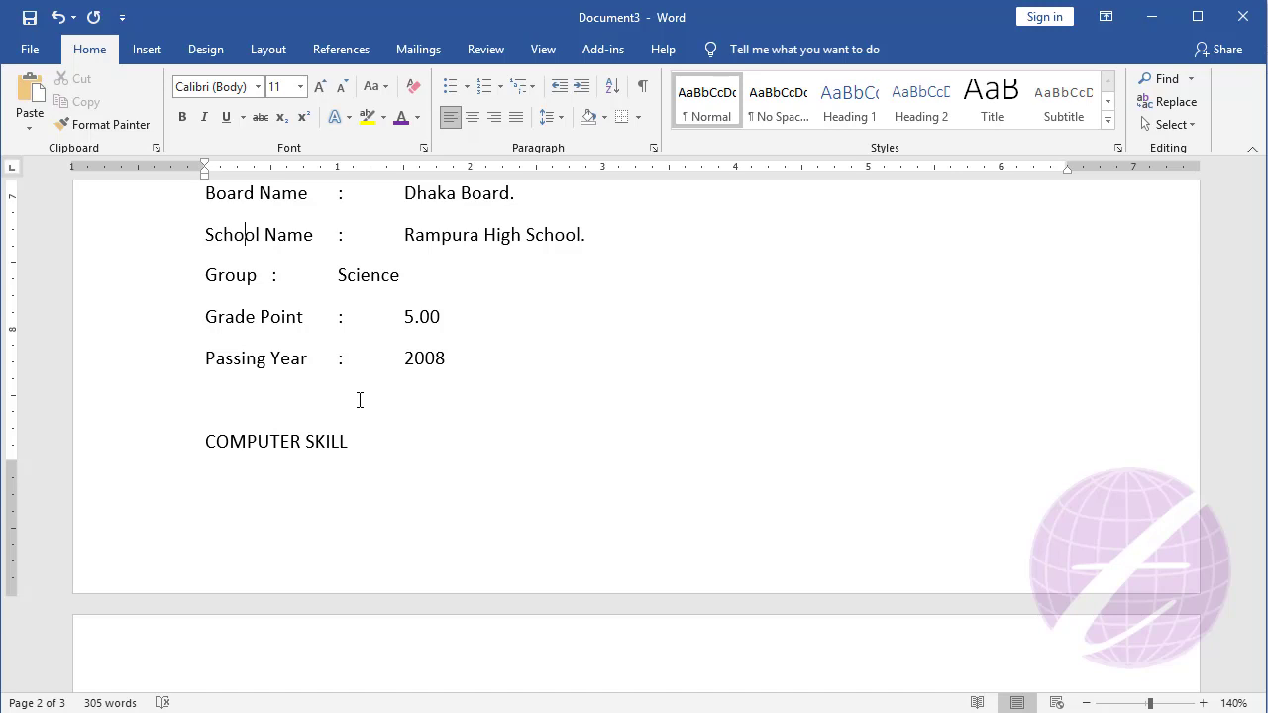
key(ctrl+Home)
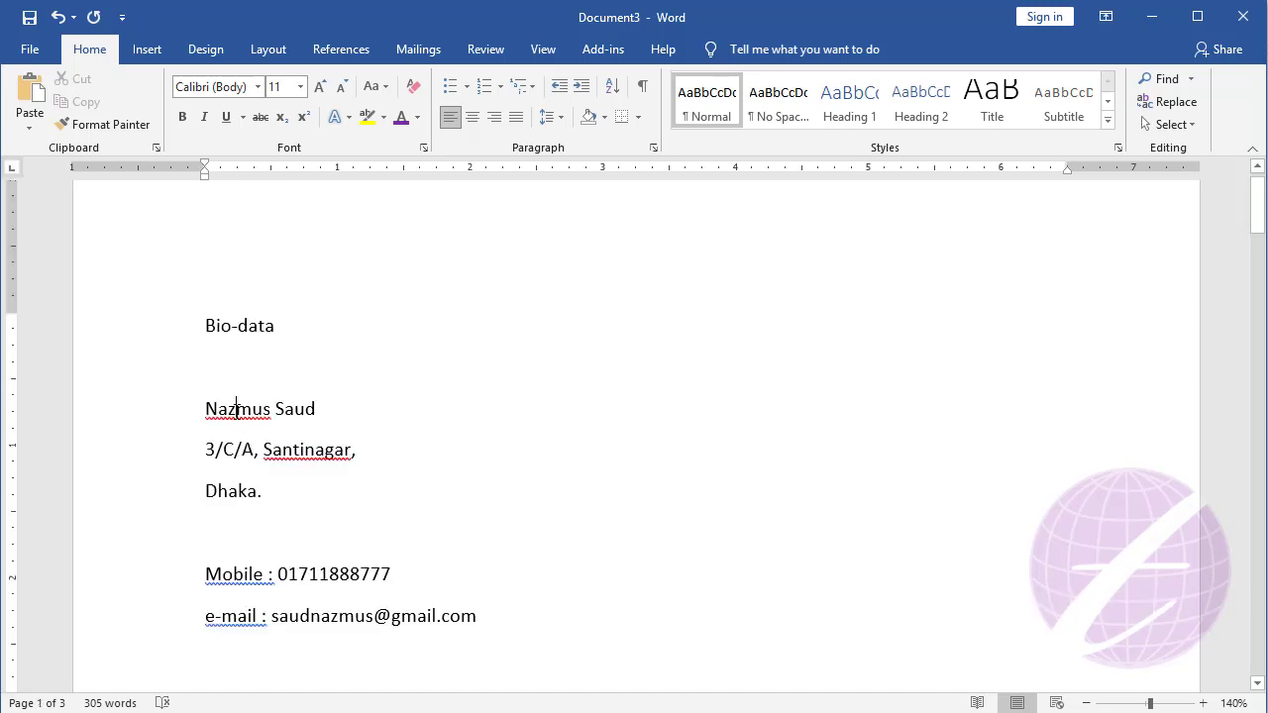
Change the whole document's font to Times New Roman
key(ctrl+a)
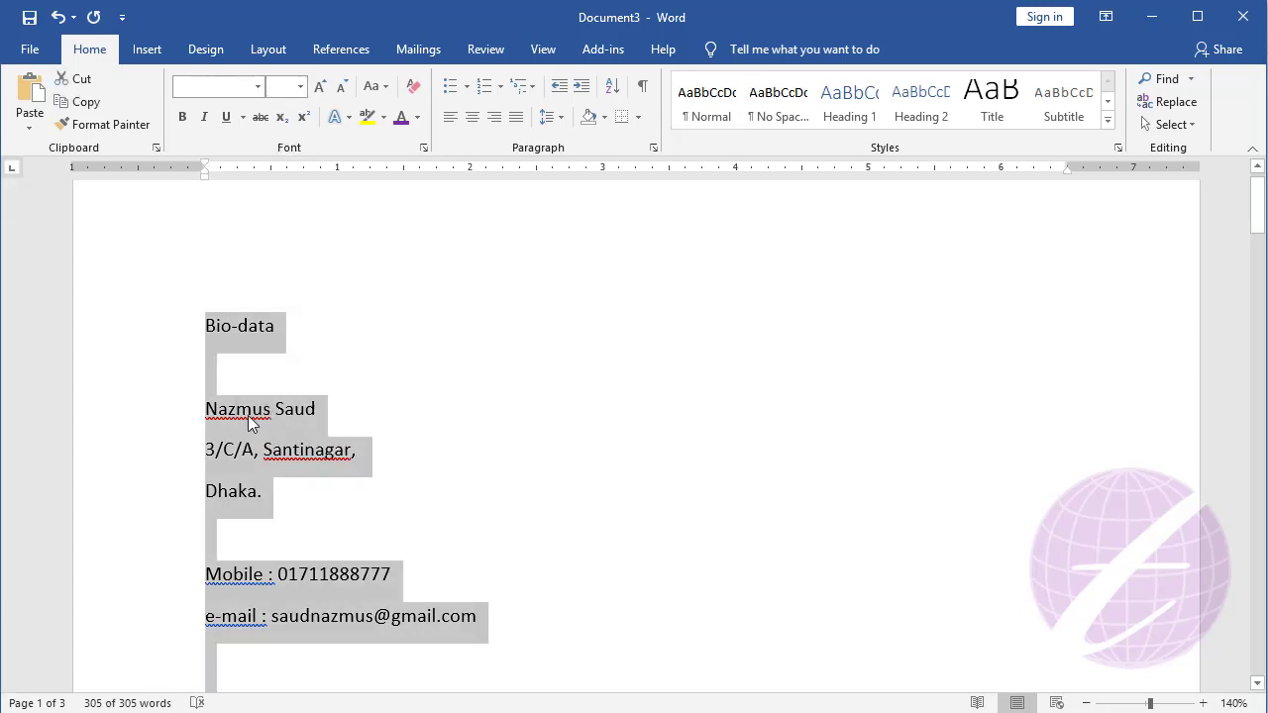
click(248, 409)
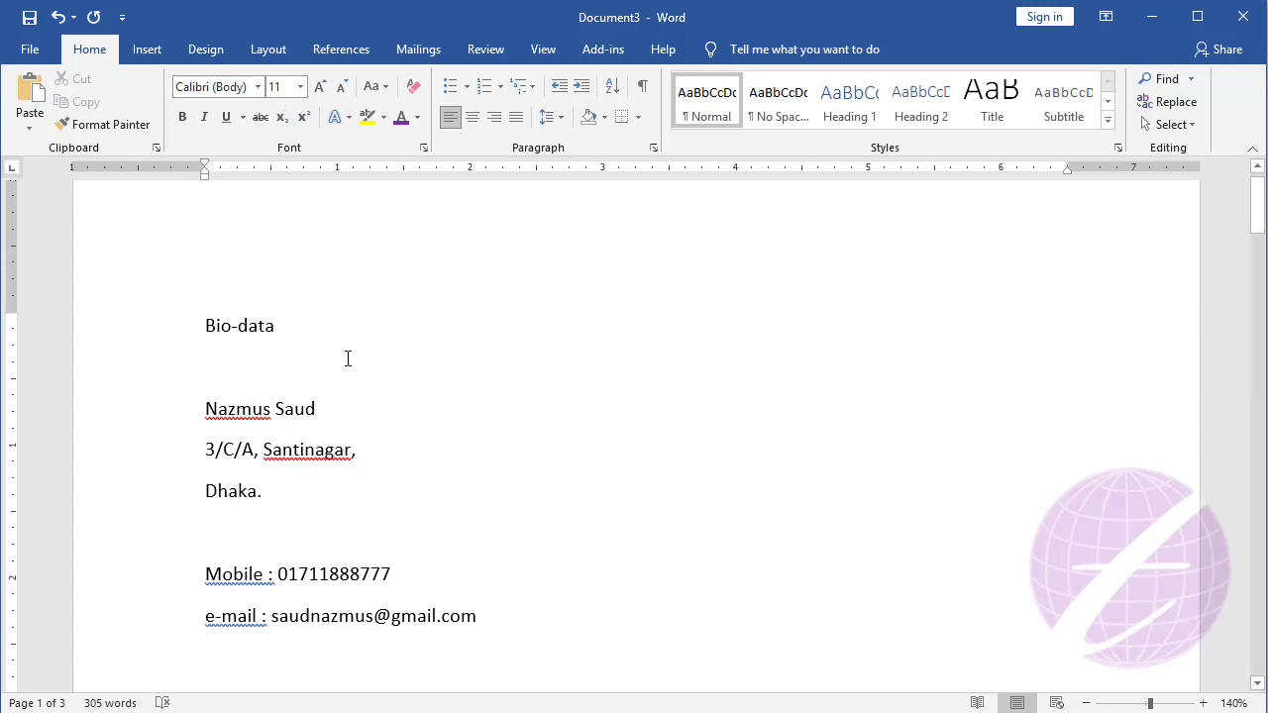
key(ctrl+a)
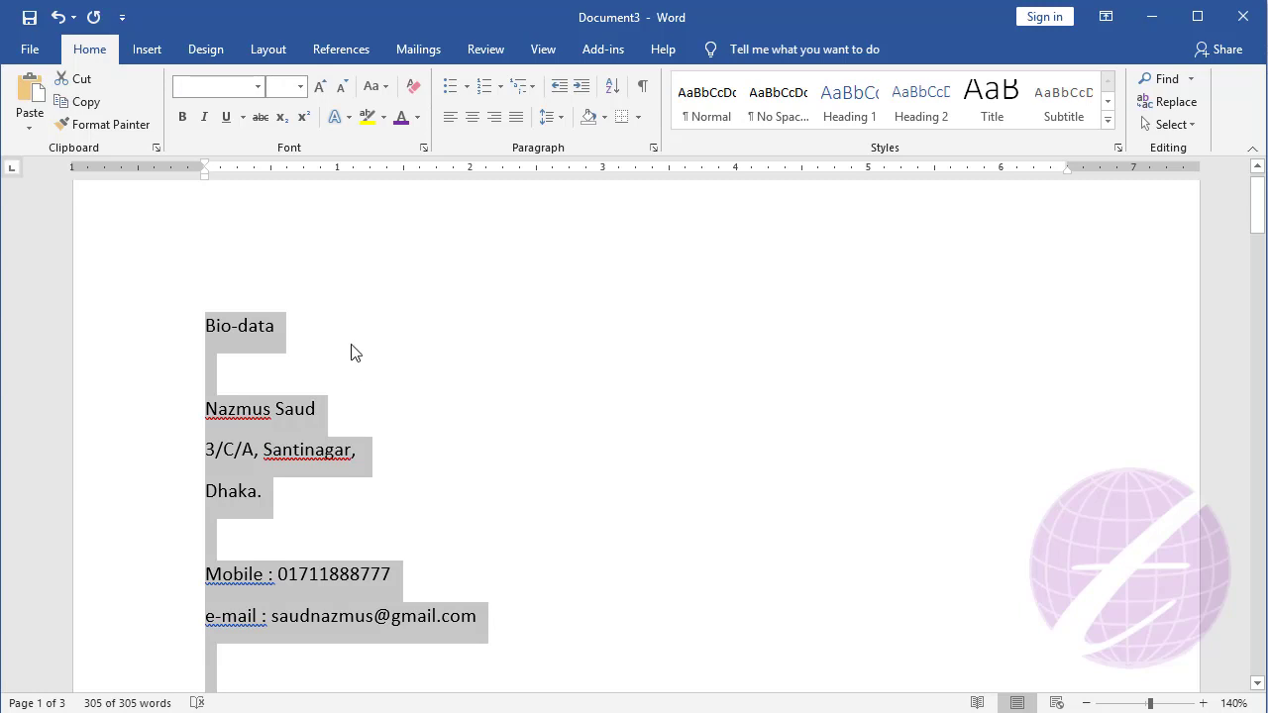
click(260, 93)
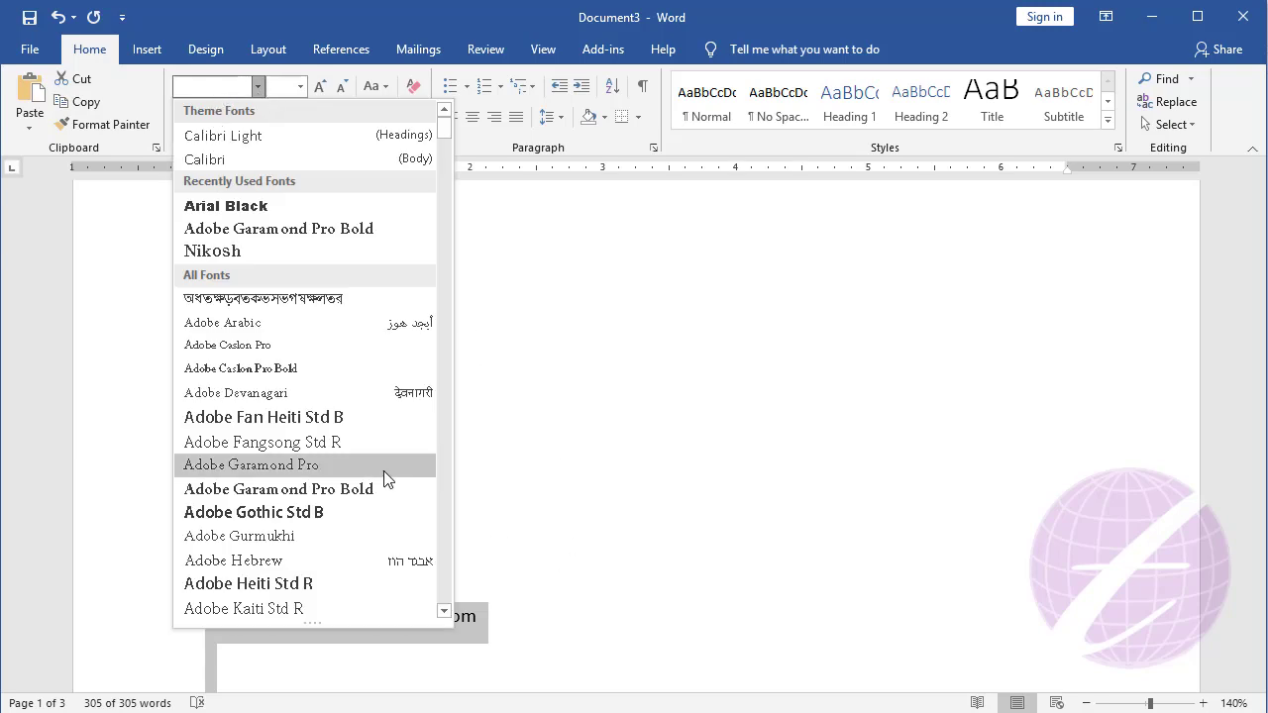
scroll(382, 477, down, 1)
scroll(381, 493, down, 8)
scroll(386, 507, down, 9)
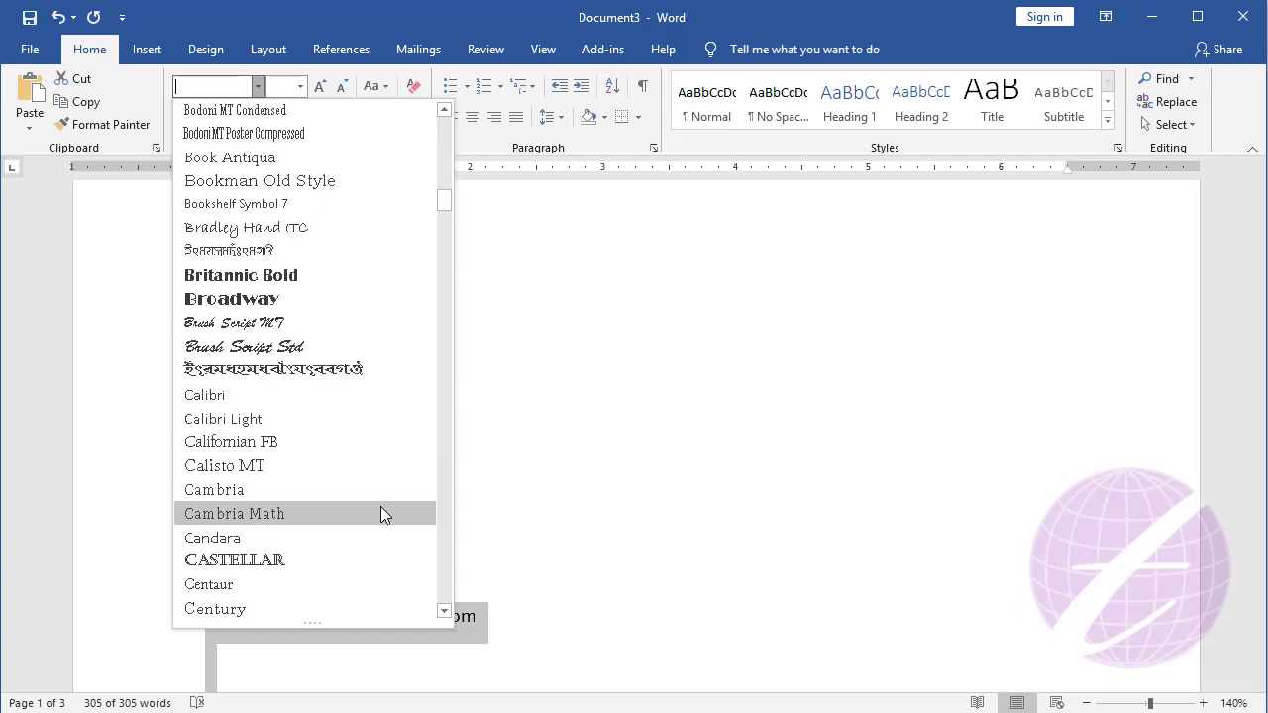
scroll(383, 511, down, 6)
scroll(384, 513, down, 4)
scroll(384, 512, up, 7)
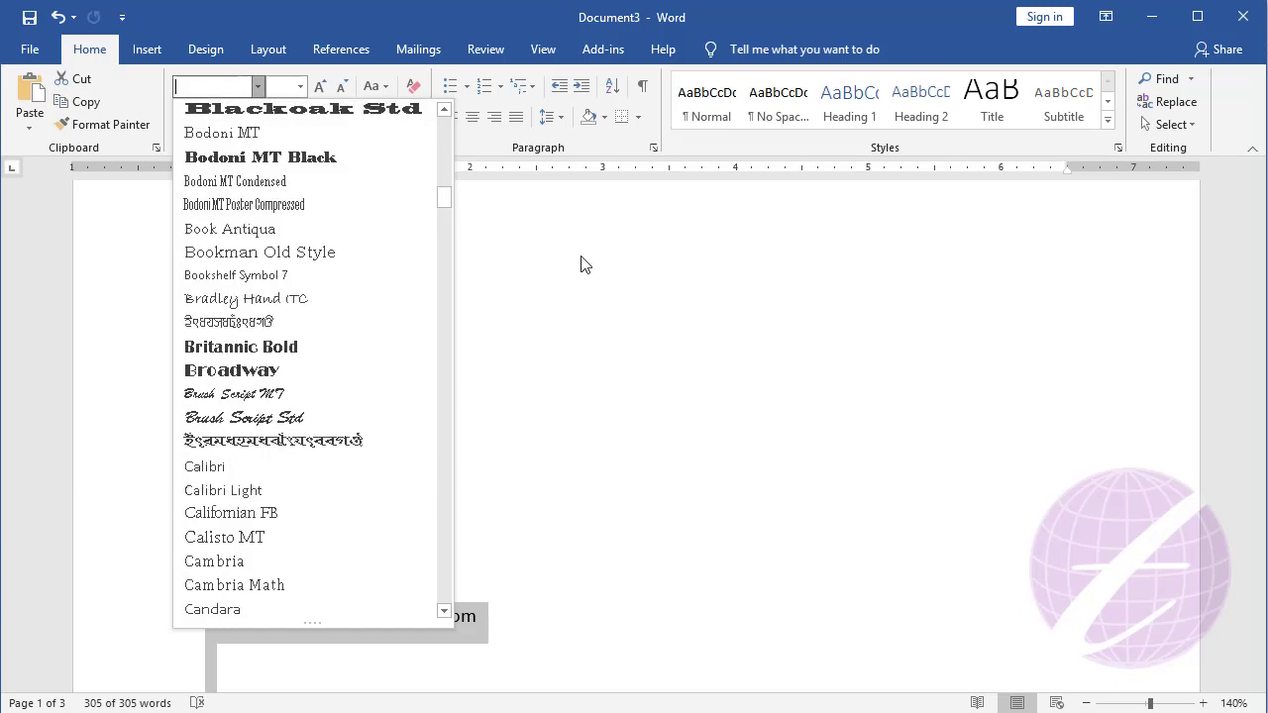
text(time)
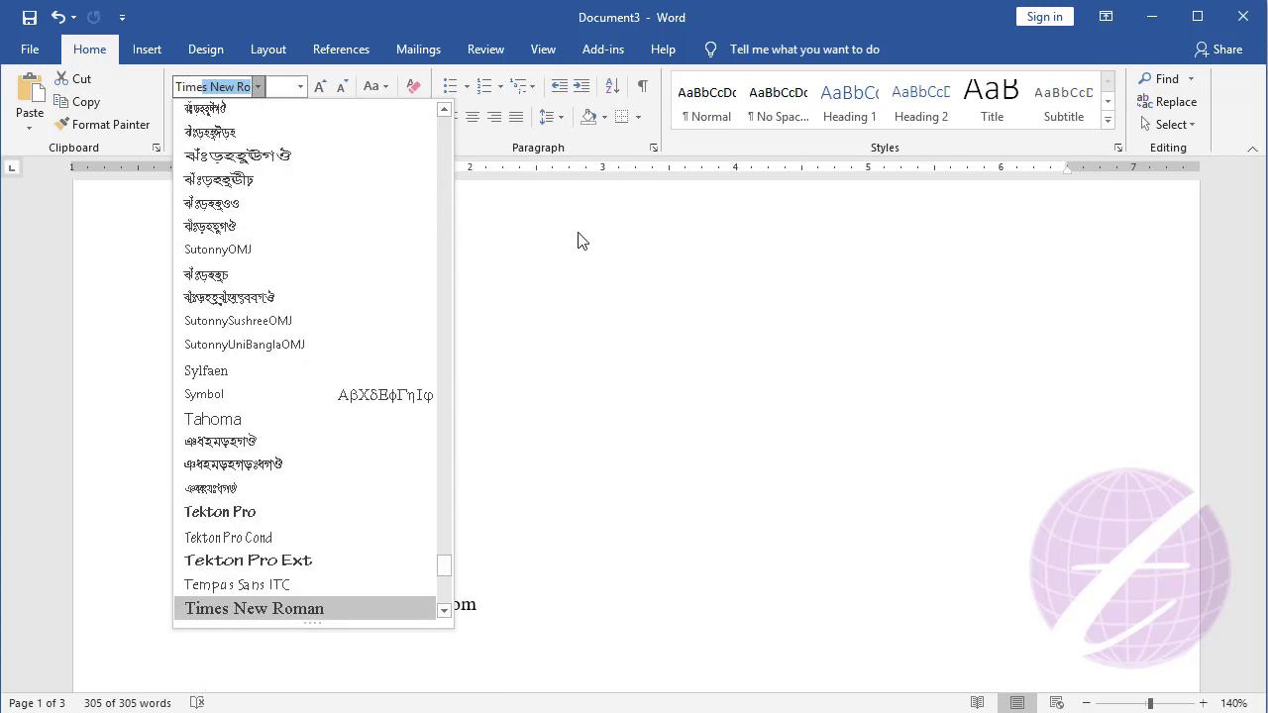
click(282, 613)
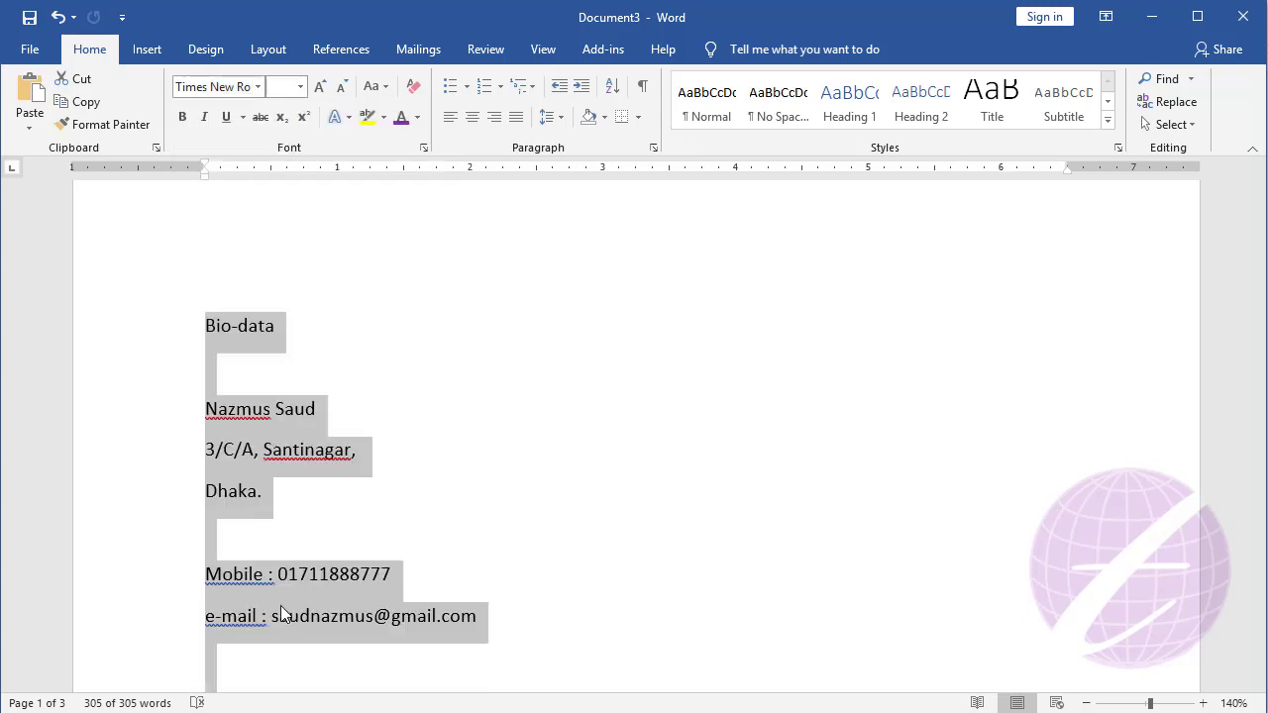
click(239, 381)
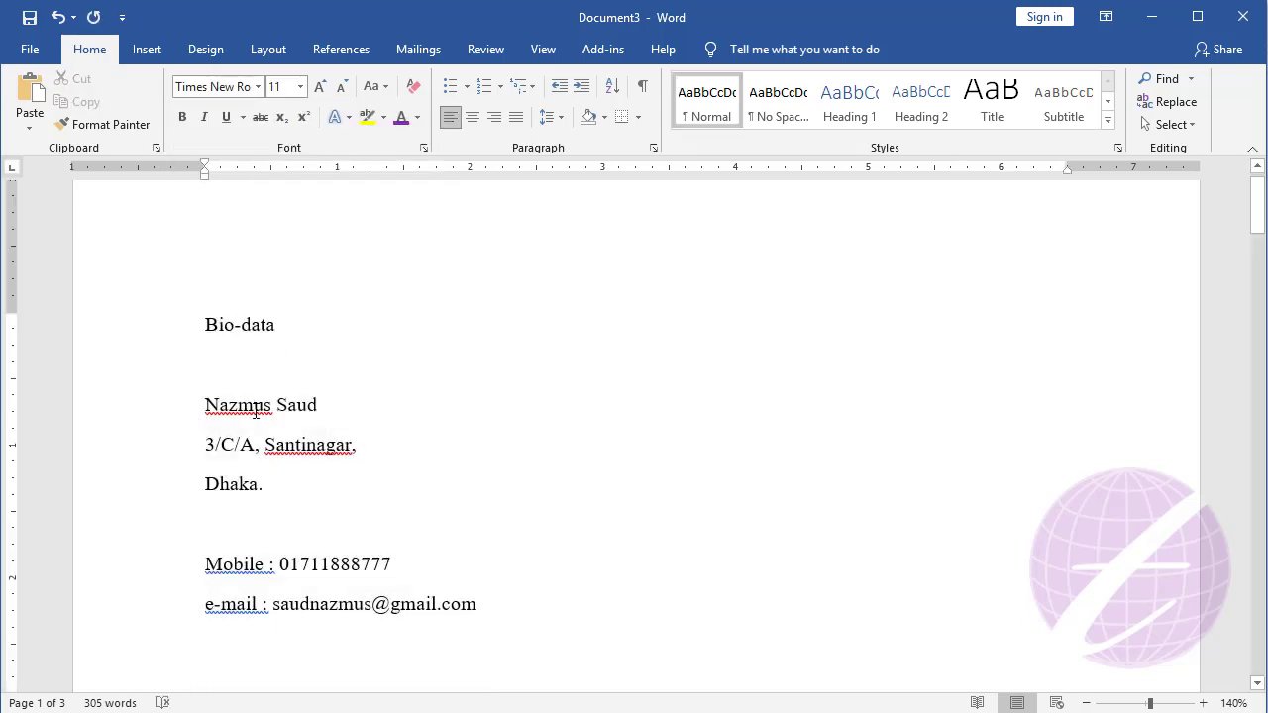
Set all the document text to 12 pt
click(255, 408)
key(ctrl+a)
click(301, 87)
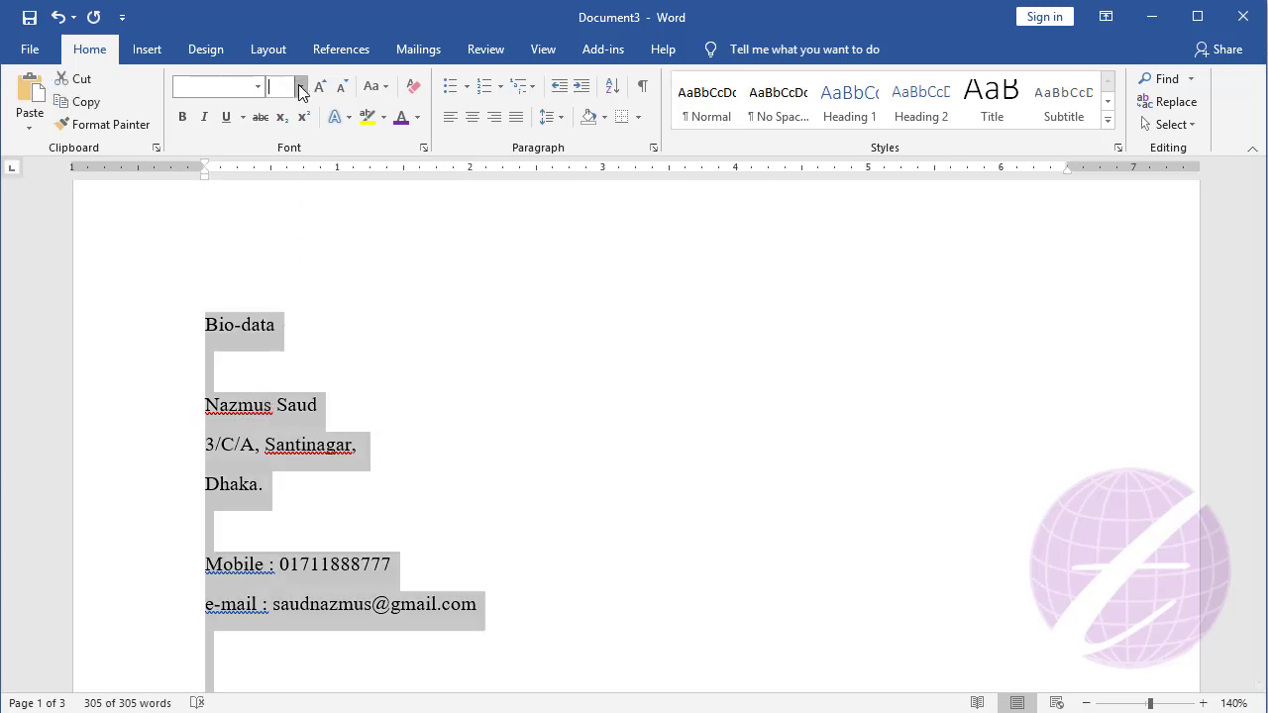
click(277, 186)
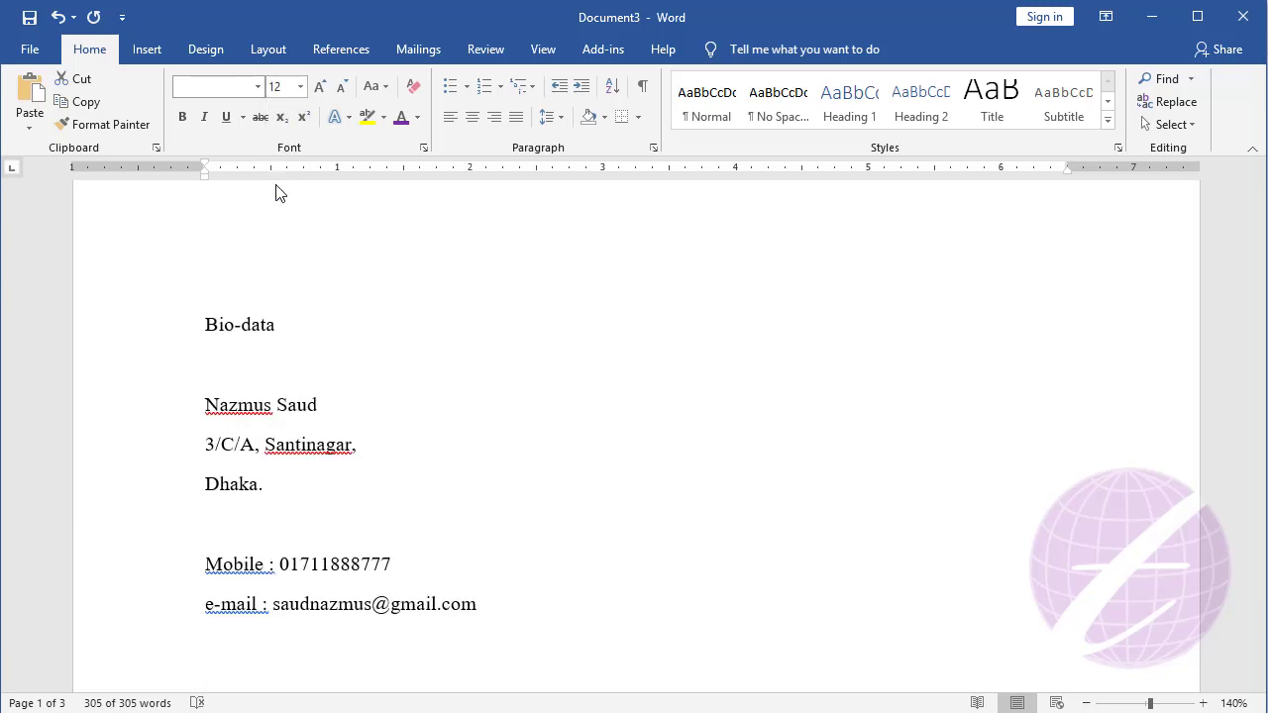
click(245, 424)
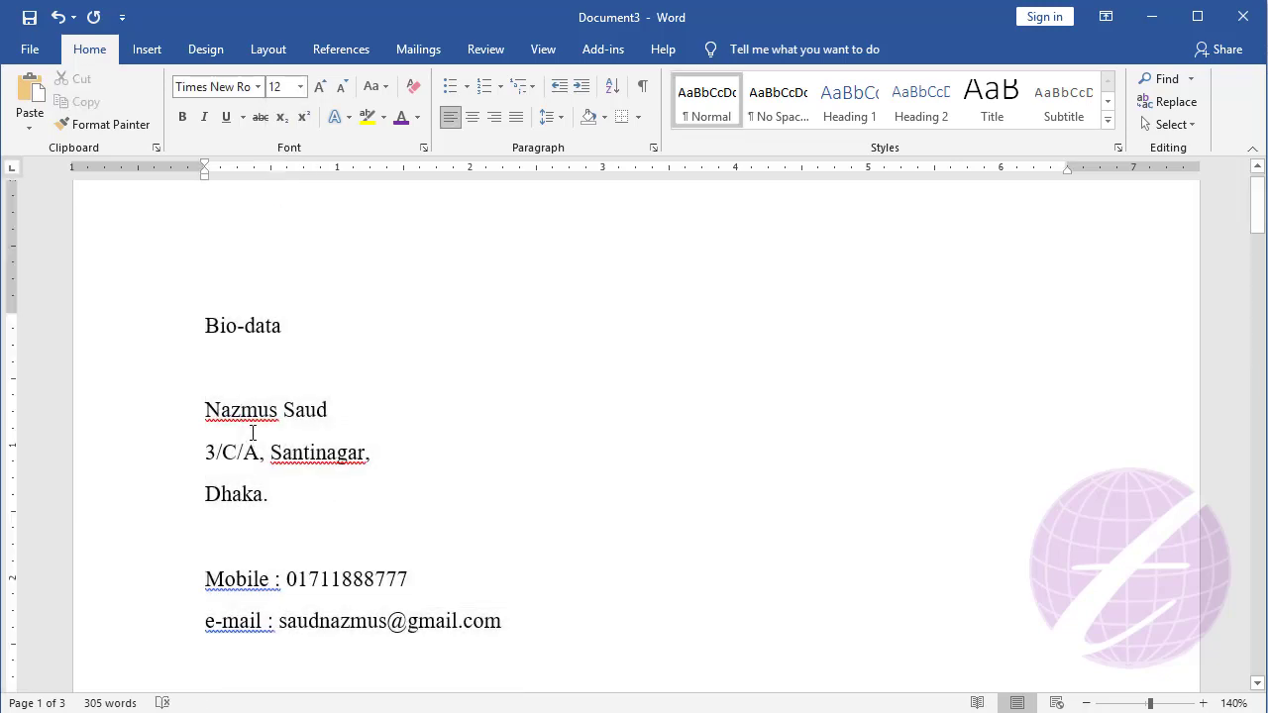
click(236, 370)
Remove the space after every paragraph so the bio-data shrinks from 3 pages to 2
key(ctrl+a)
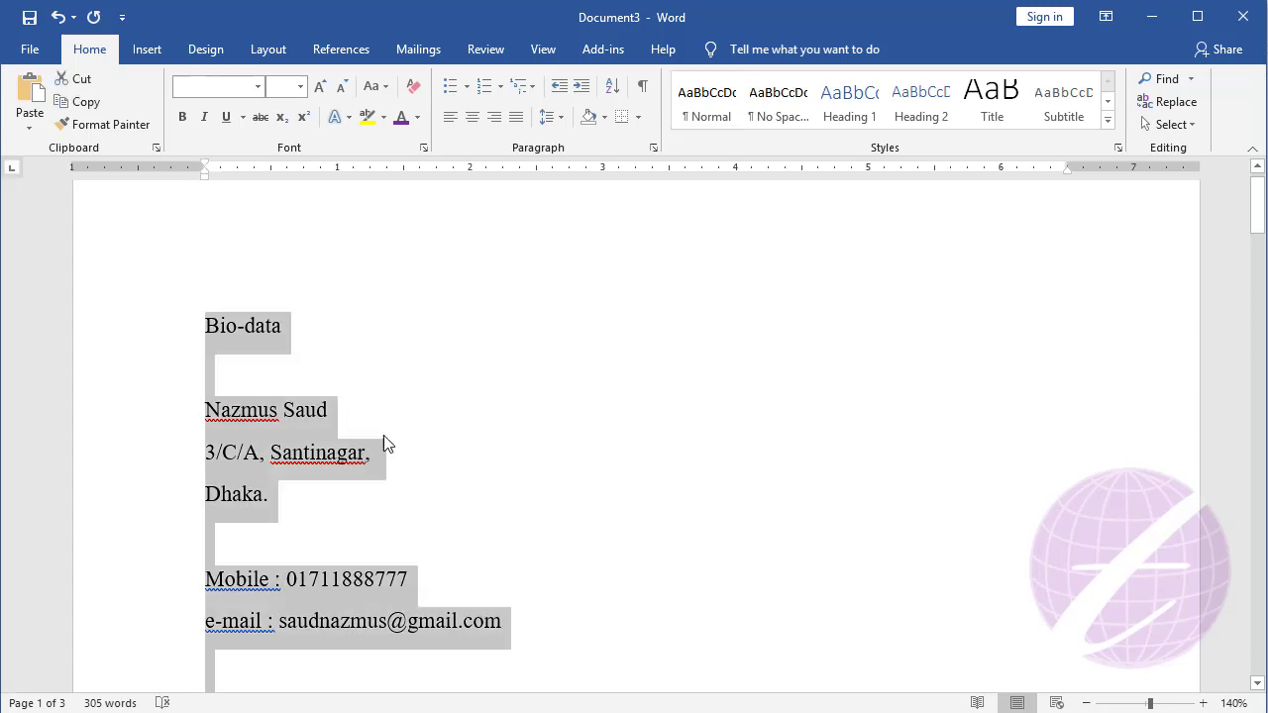
click(555, 116)
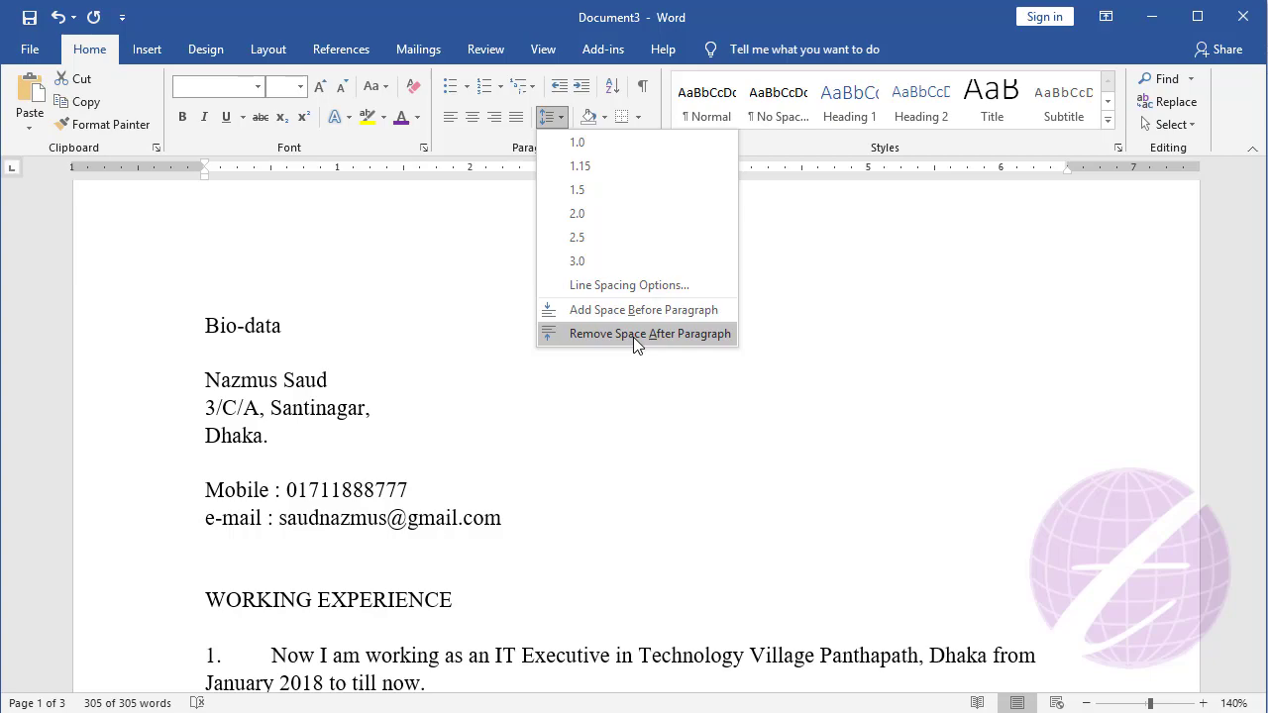
click(630, 332)
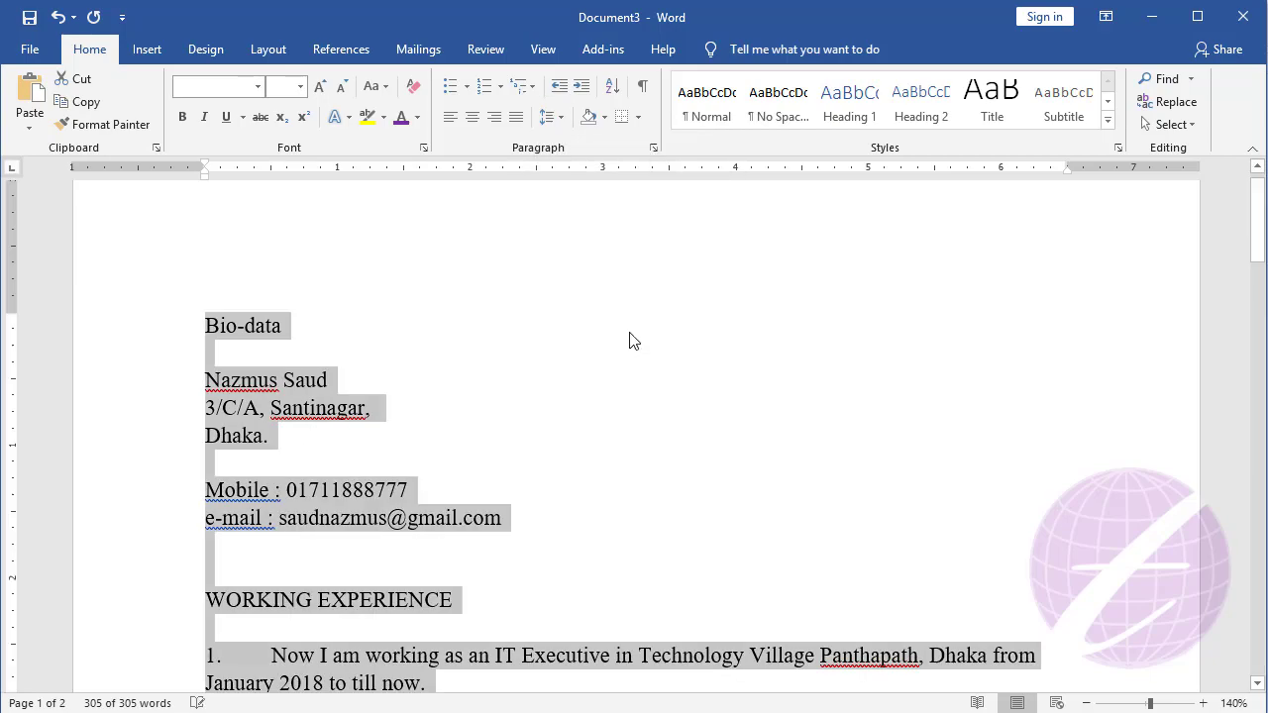
click(313, 475)
scroll(443, 487, down, 10)
scroll(437, 481, down, 5)
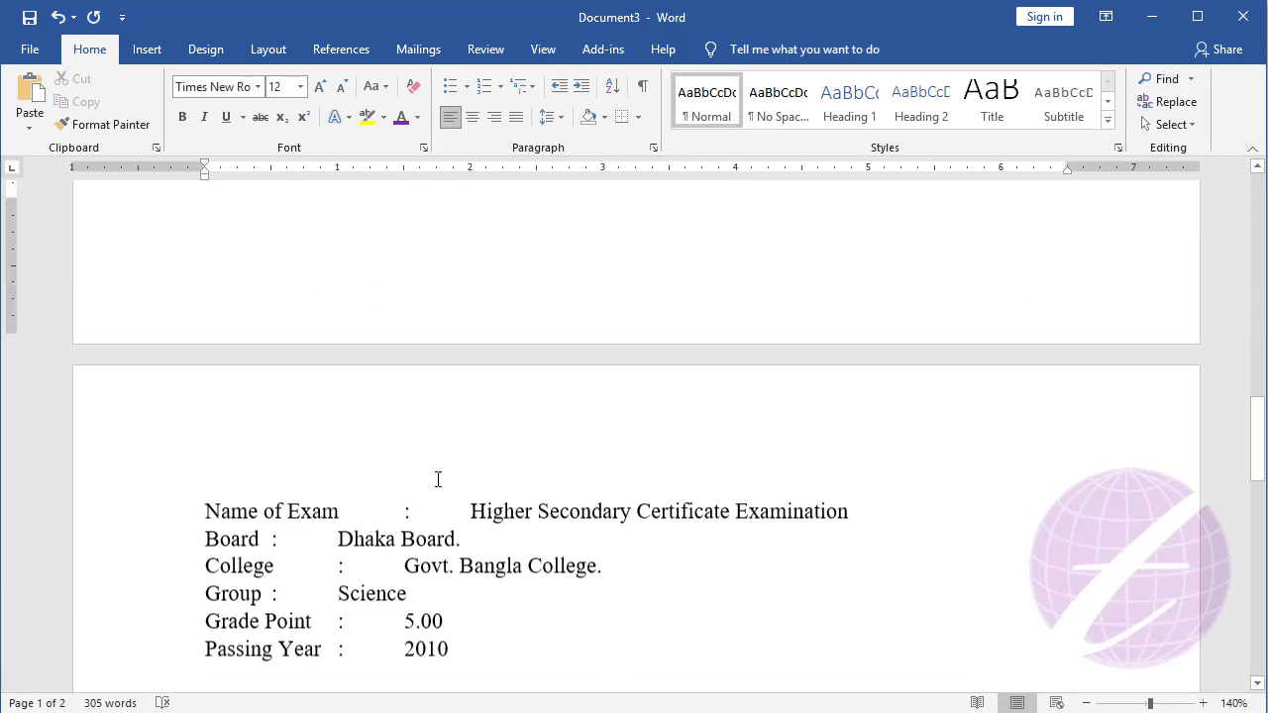
scroll(438, 479, down, 10)
scroll(441, 479, down, 4)
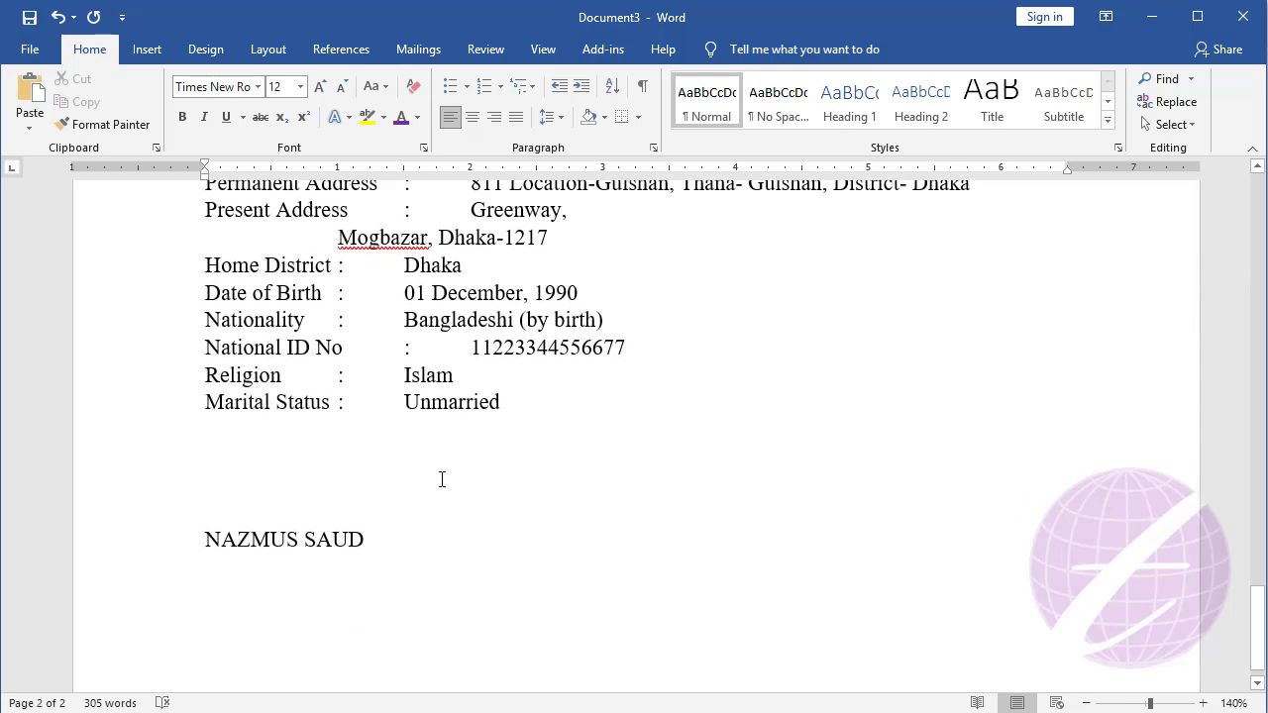
scroll(441, 479, up, 15)
scroll(416, 496, up, 3)
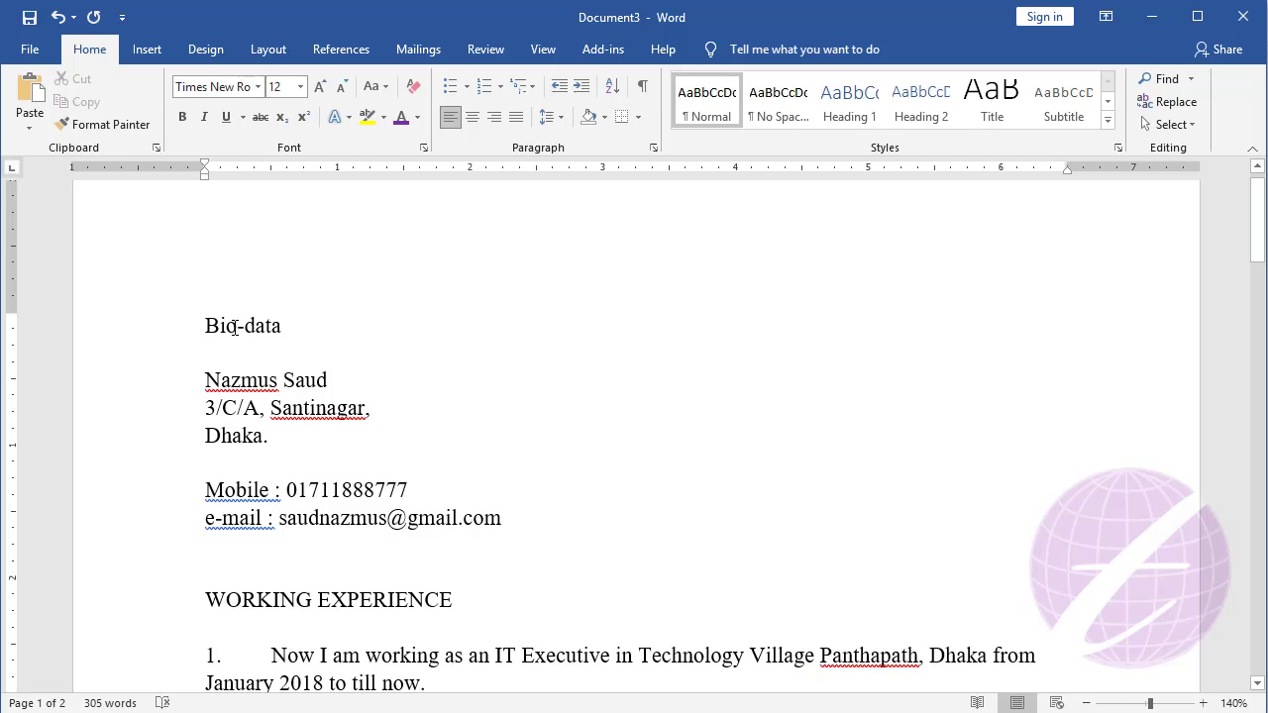
Select the Bio-data title and centre it on the page
key(ctrl+End)
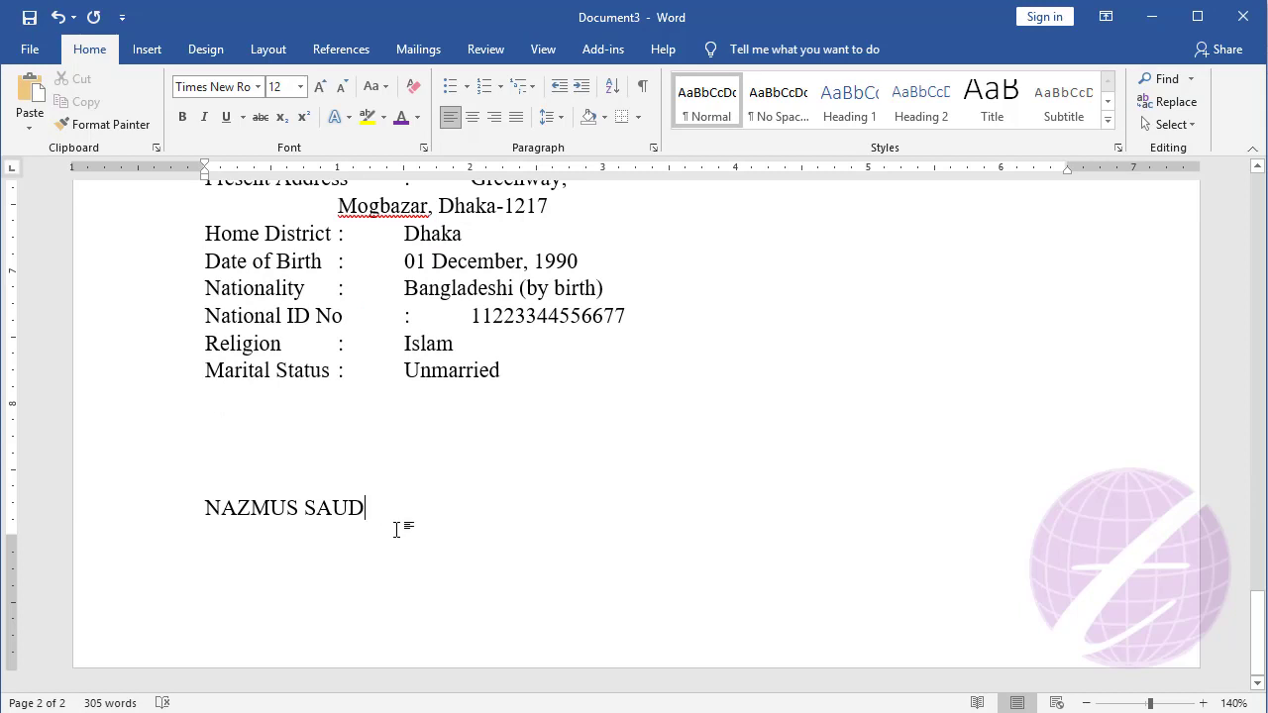
key(ctrl+Home)
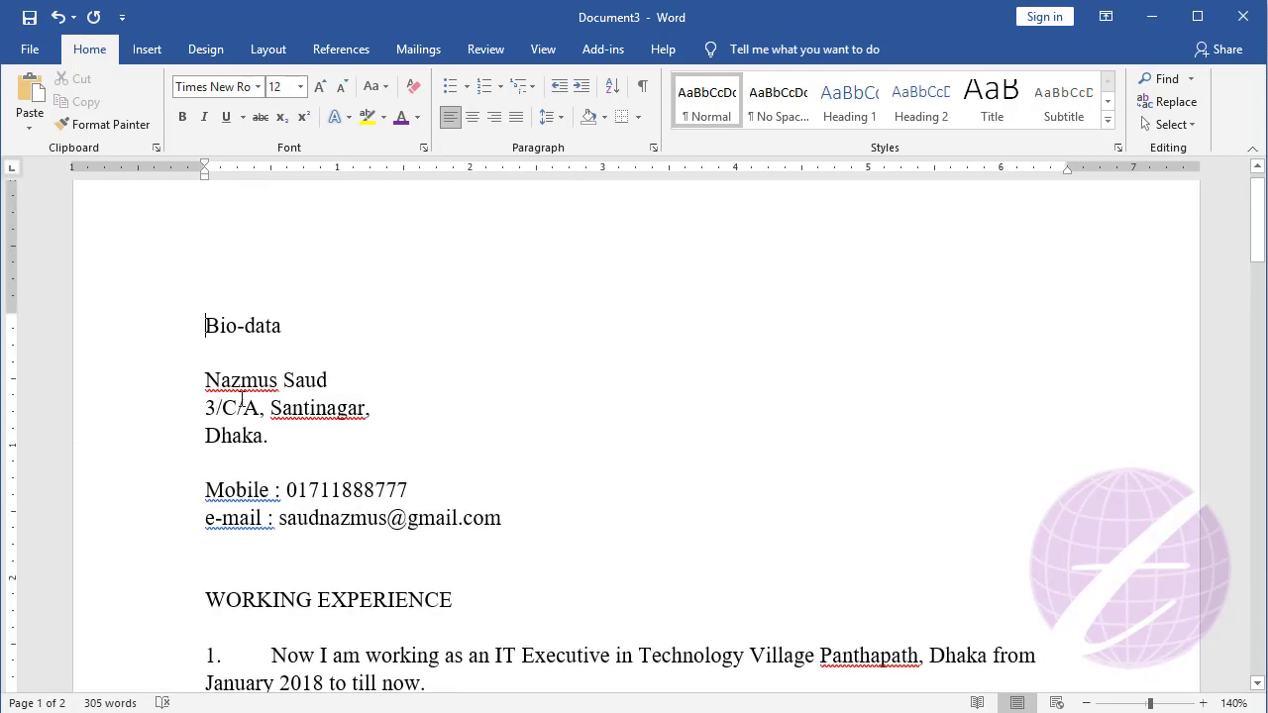
drag(205, 327, 272, 327)
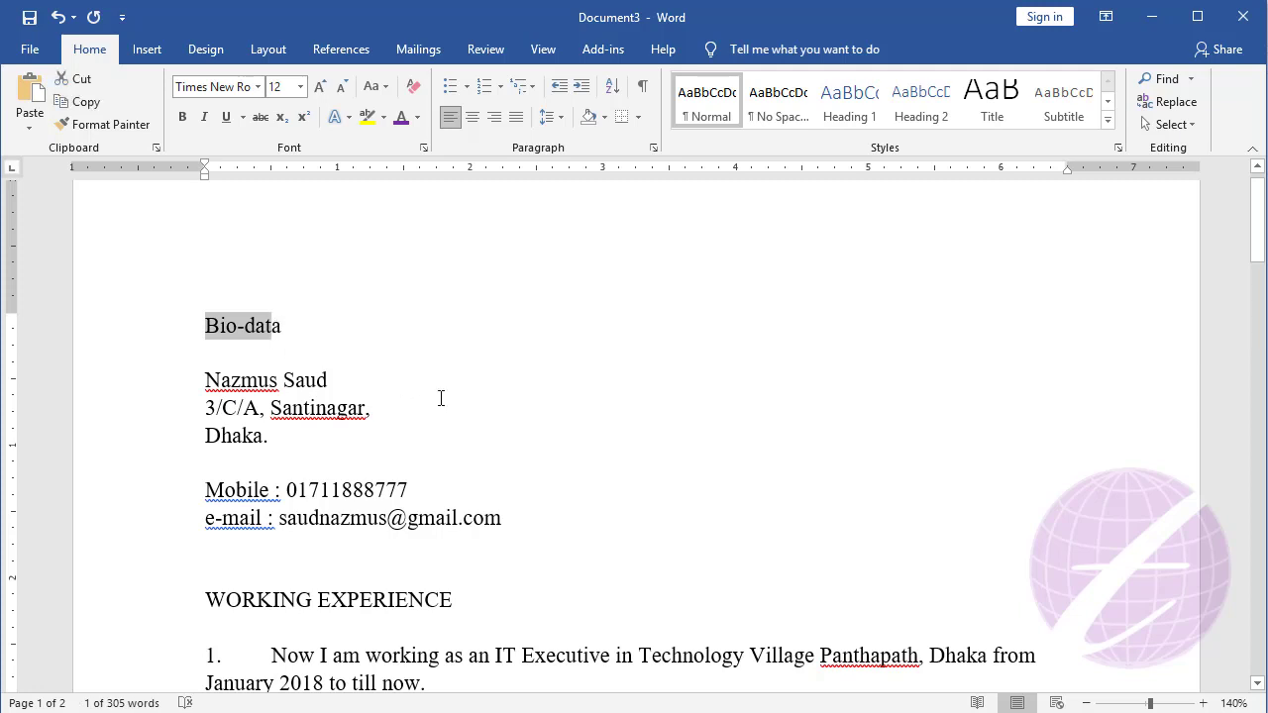
key(shift+Right)
key(shift+Right)
key(shift+Left)
click(471, 117)
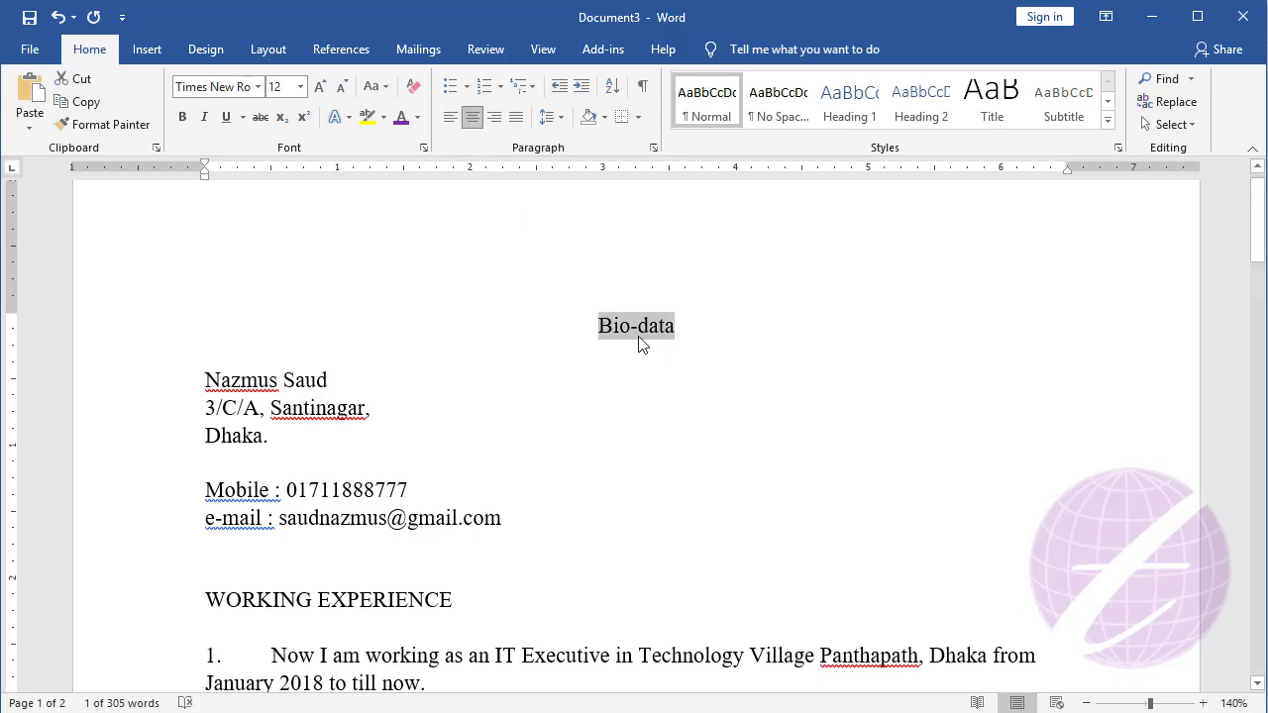
Make the title bold 22 pt uppercase 'BIO-DATA', without underline
click(303, 85)
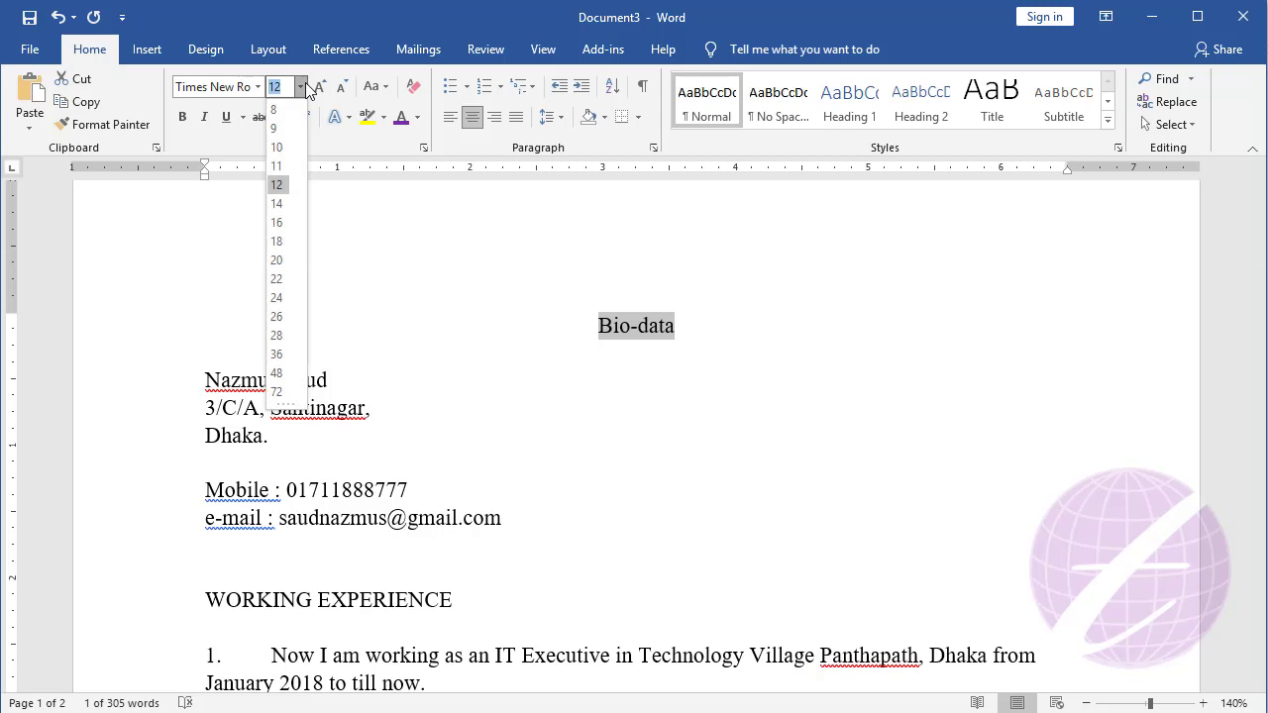
click(276, 282)
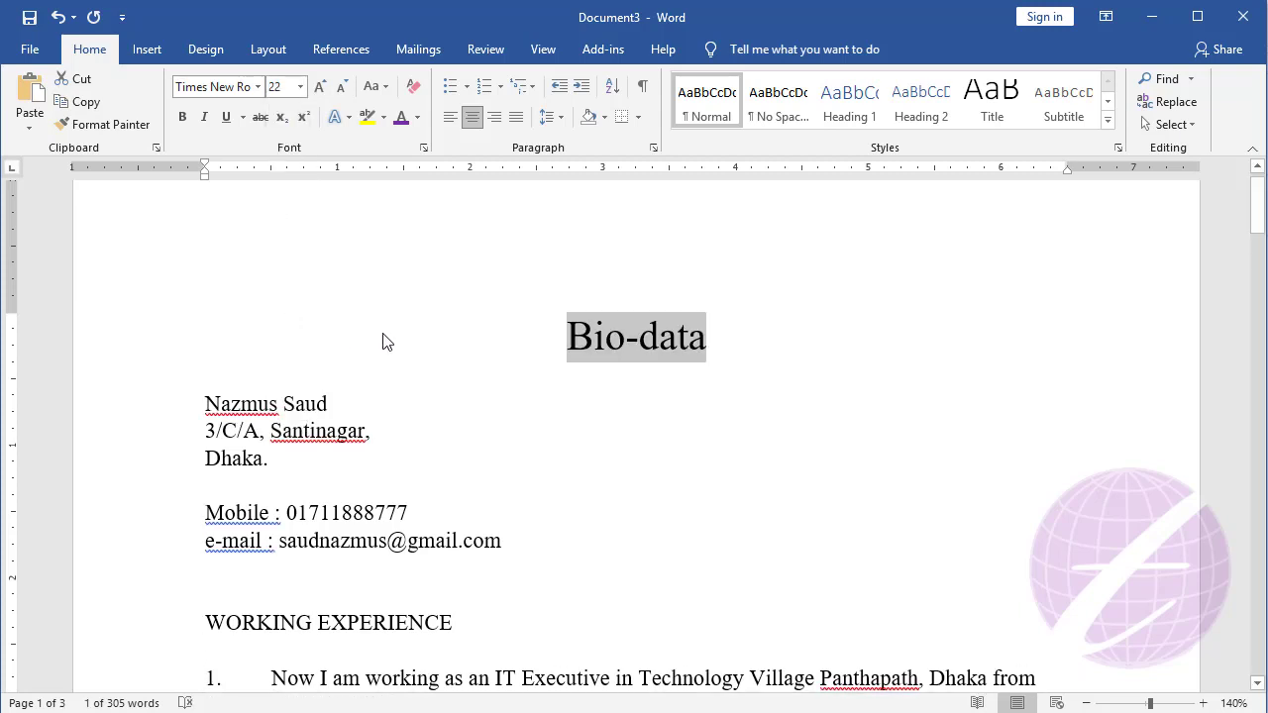
click(182, 117)
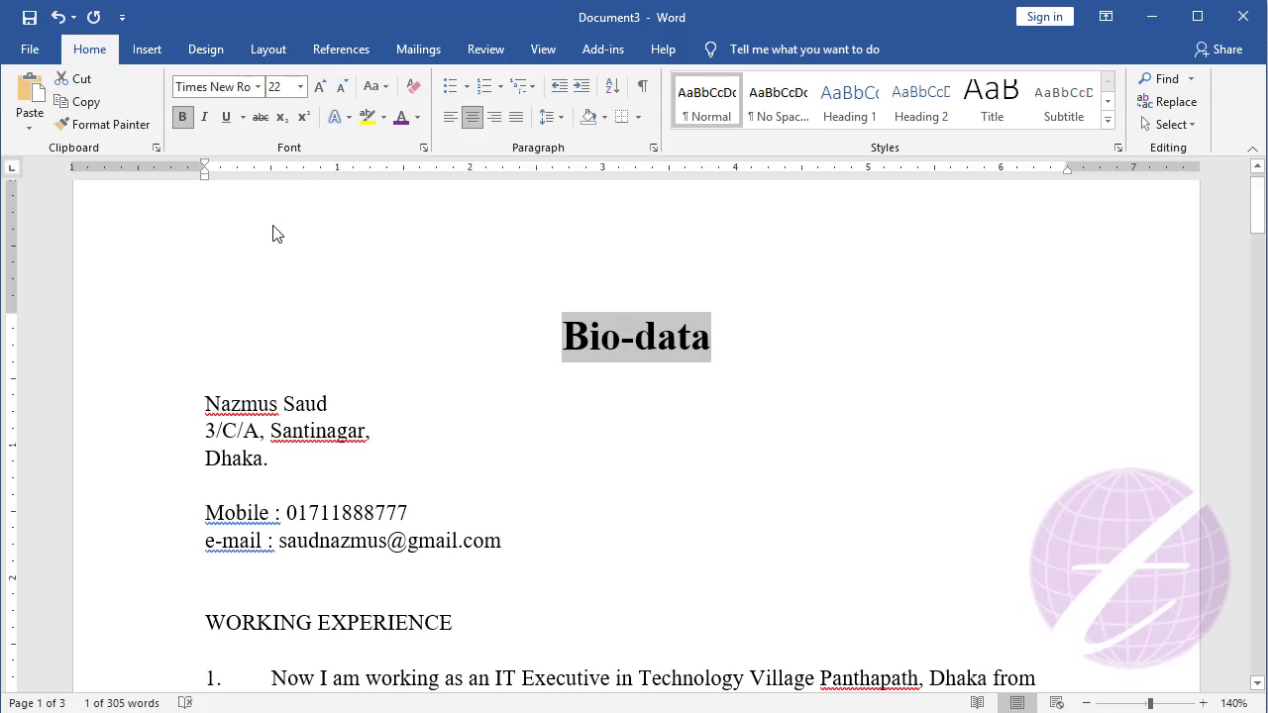
click(226, 117)
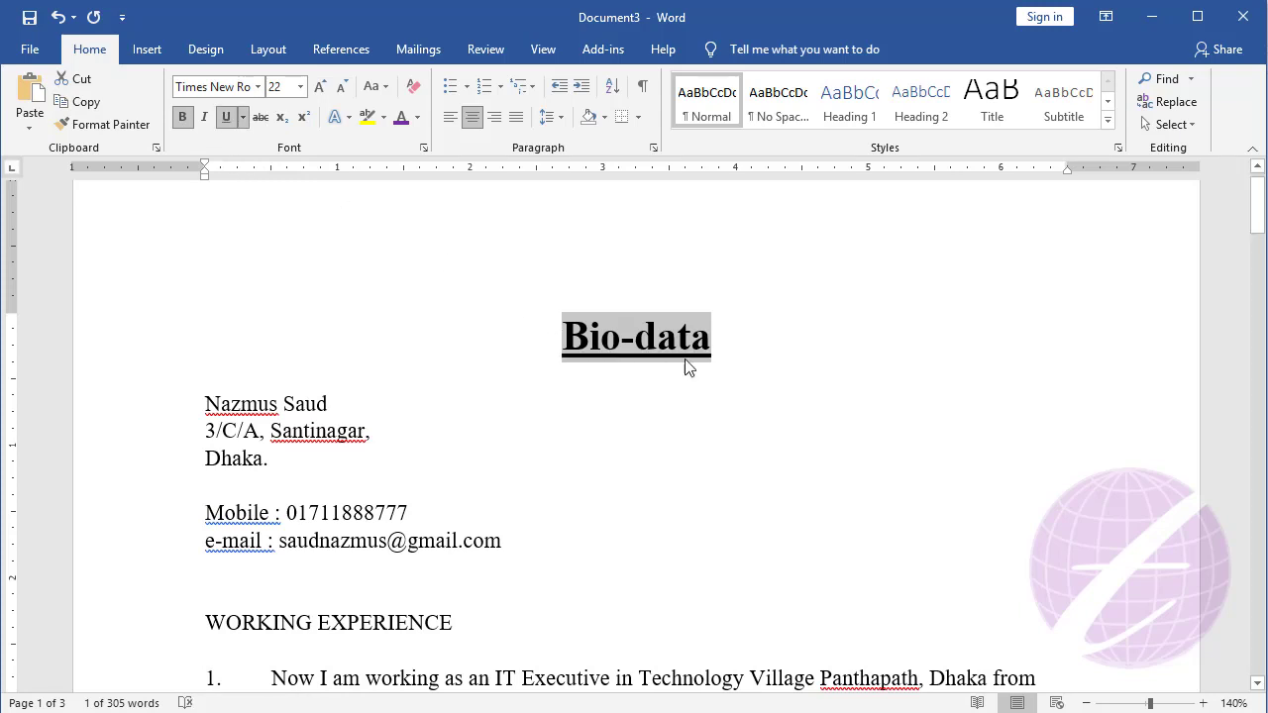
click(227, 117)
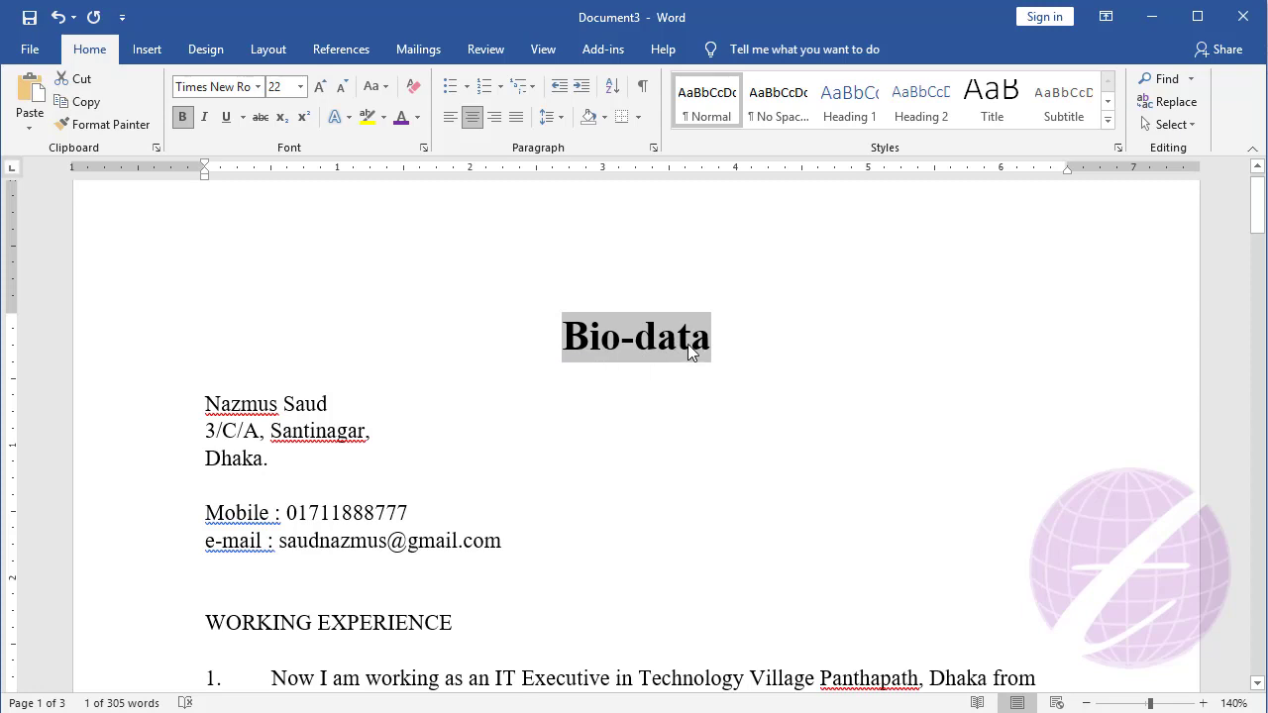
click(366, 85)
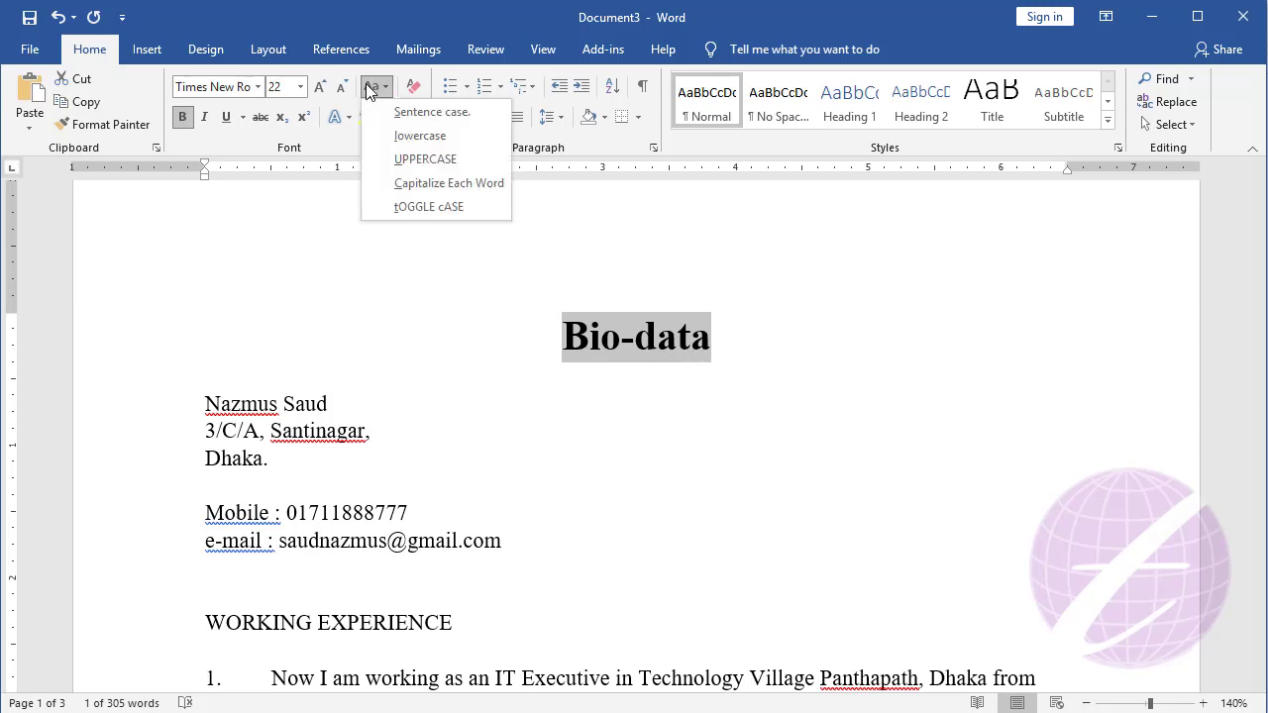
click(442, 160)
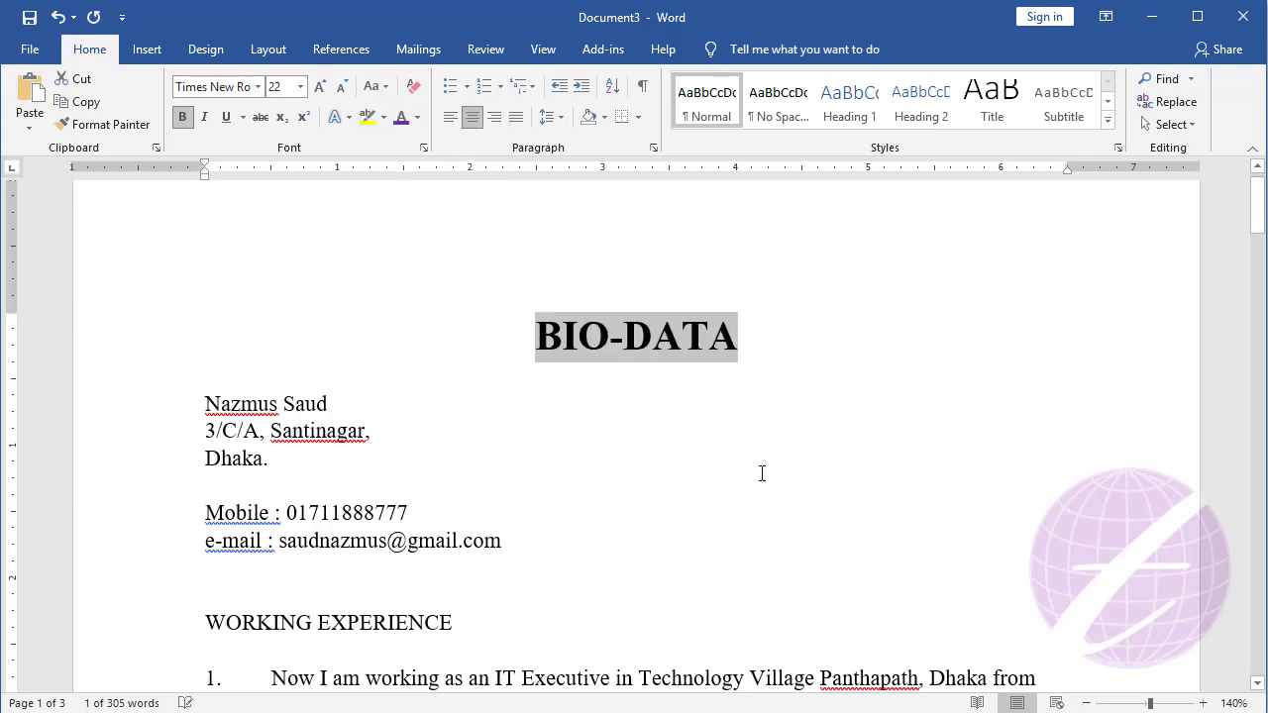
click(752, 348)
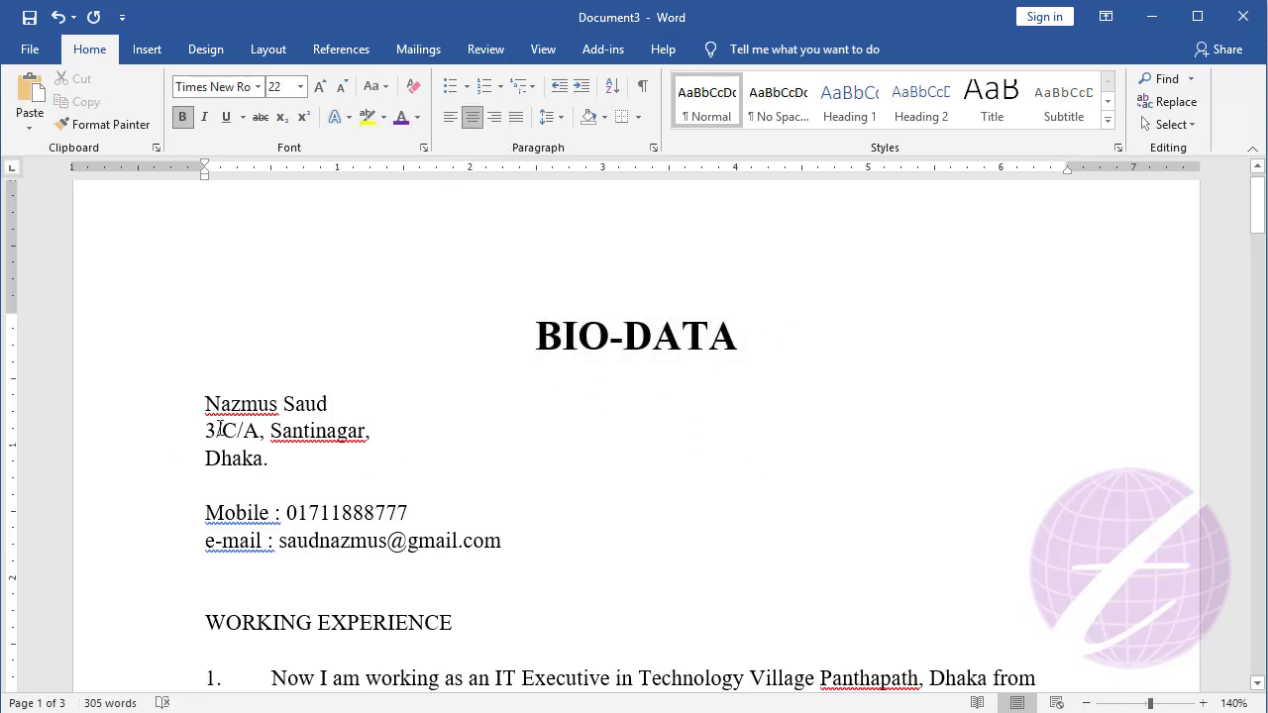
Enlarge the font size of the applicant's name line
drag(204, 403, 333, 402)
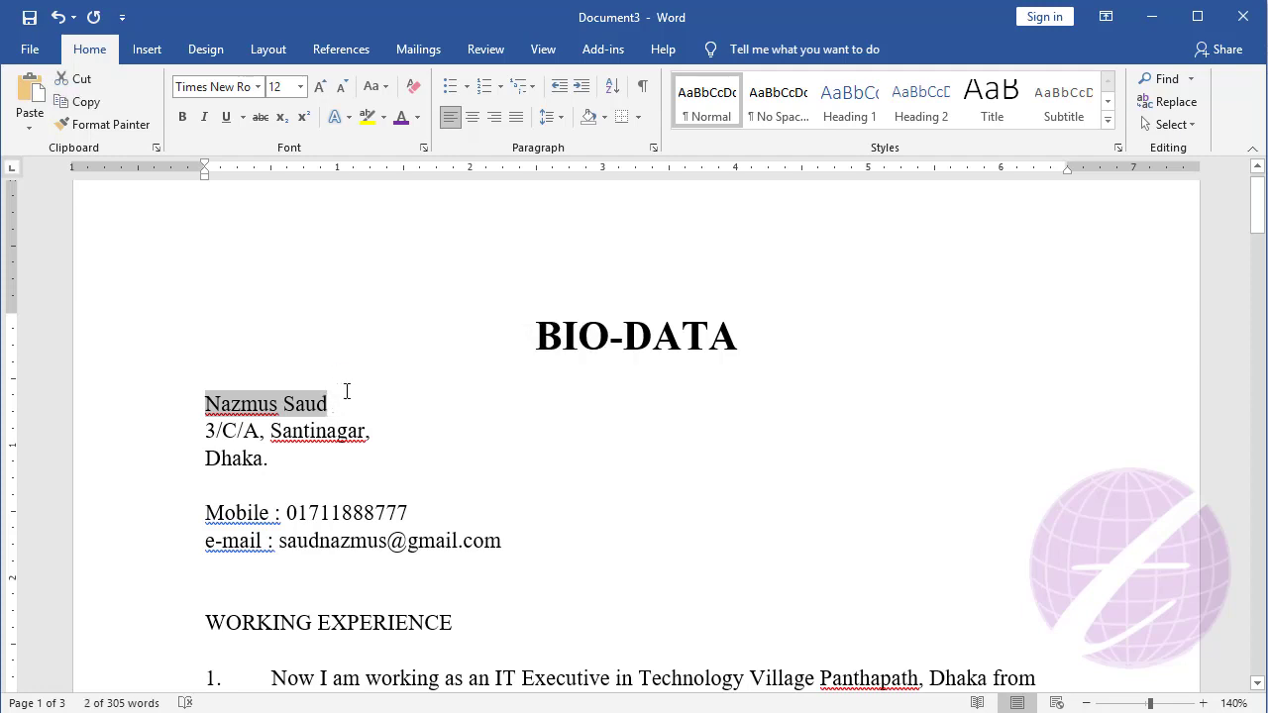
click(299, 86)
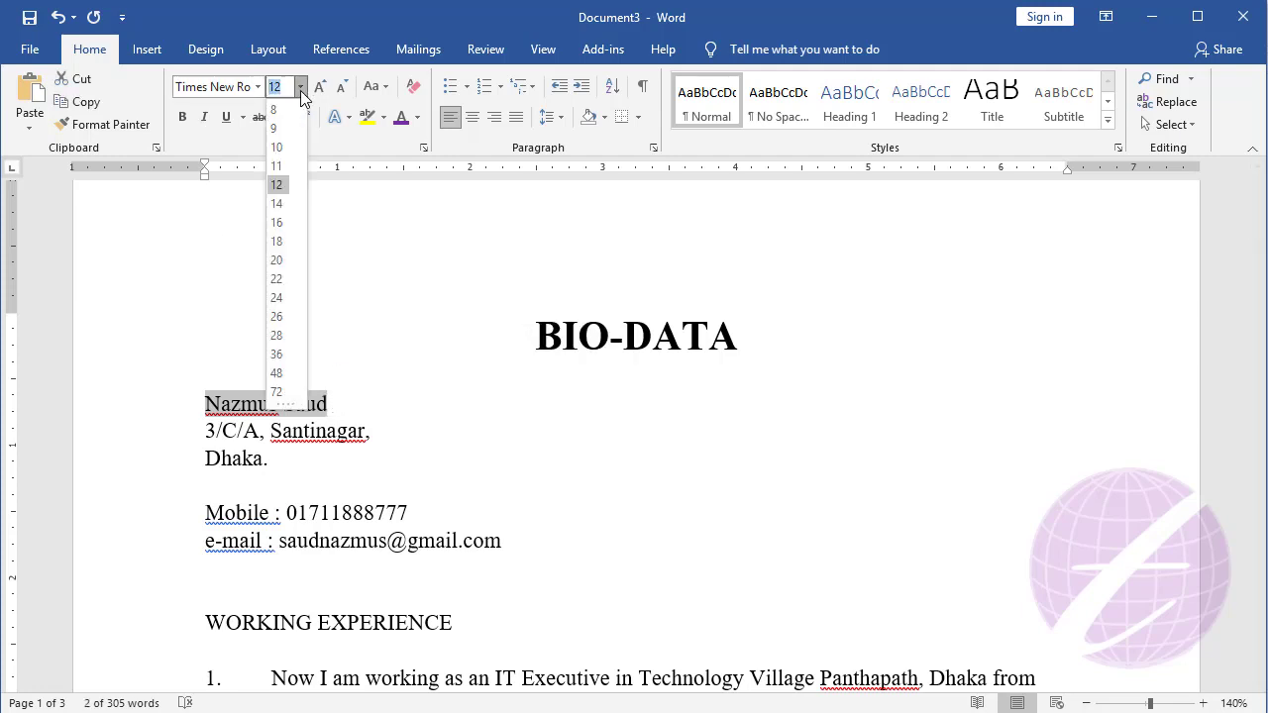
click(276, 249)
click(287, 471)
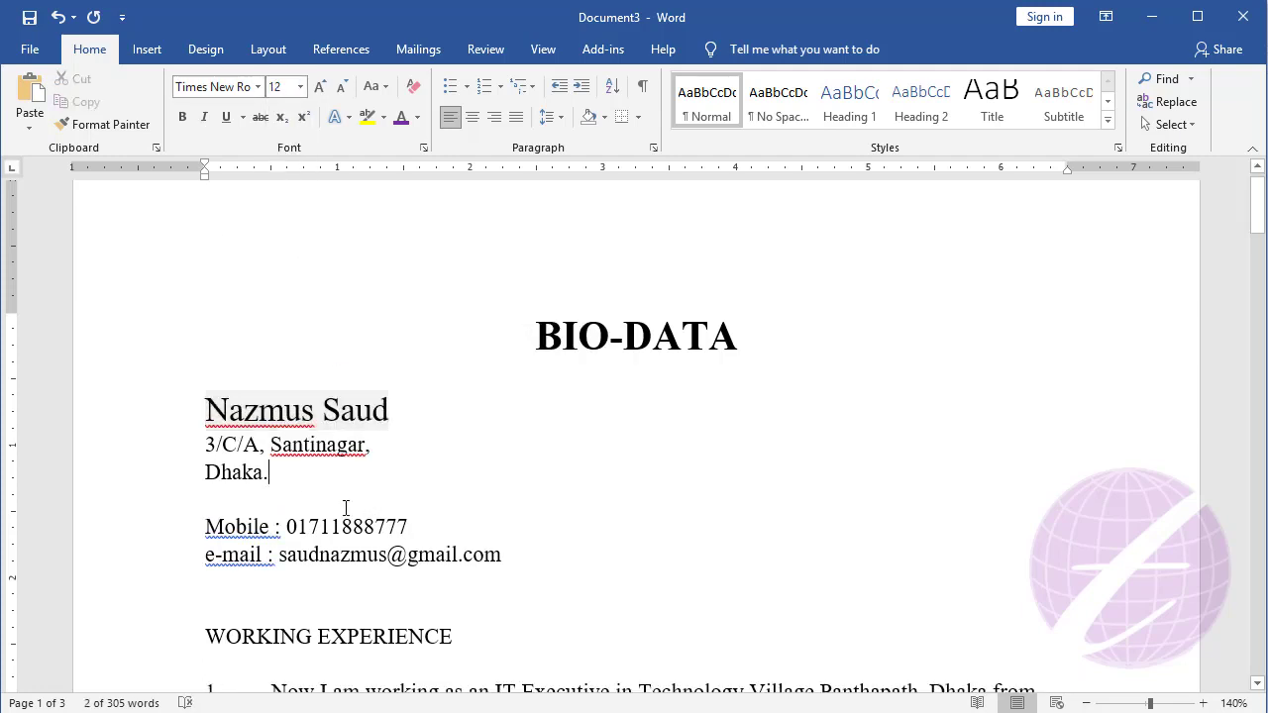
Underline the WORKING EXPERIENCE heading
scroll(342, 507, down, 3)
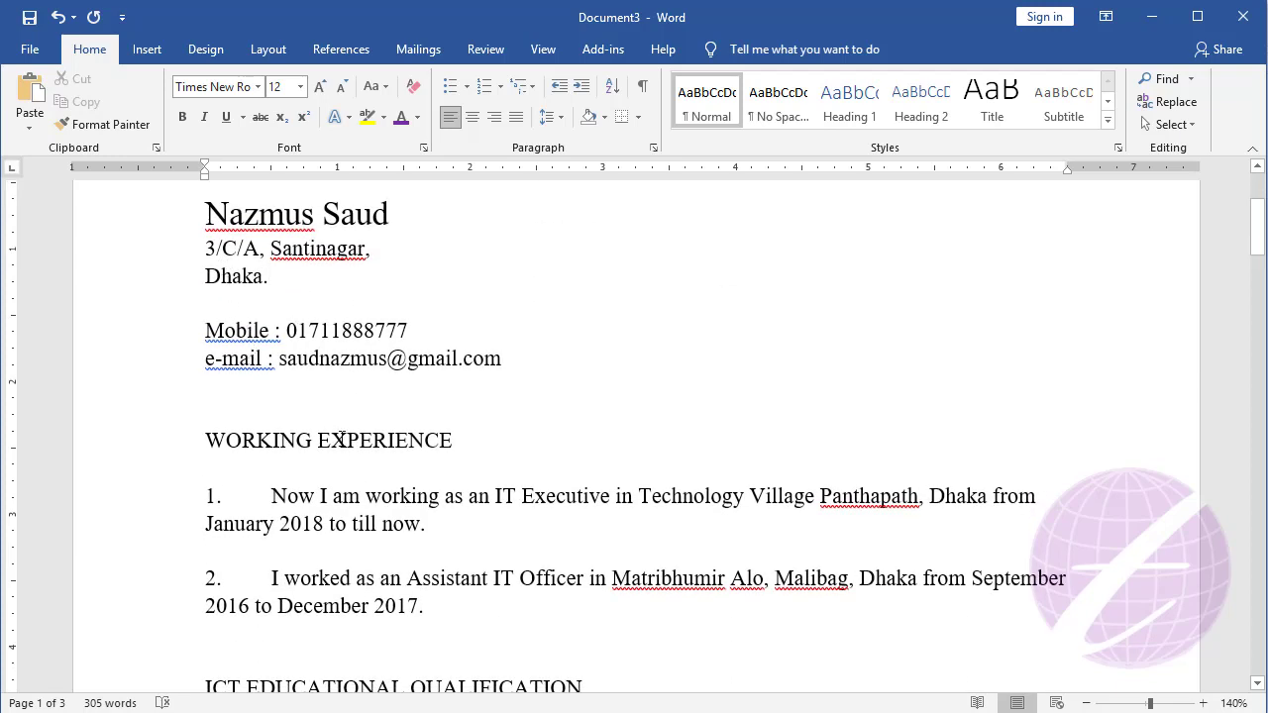
scroll(425, 435, down, 1)
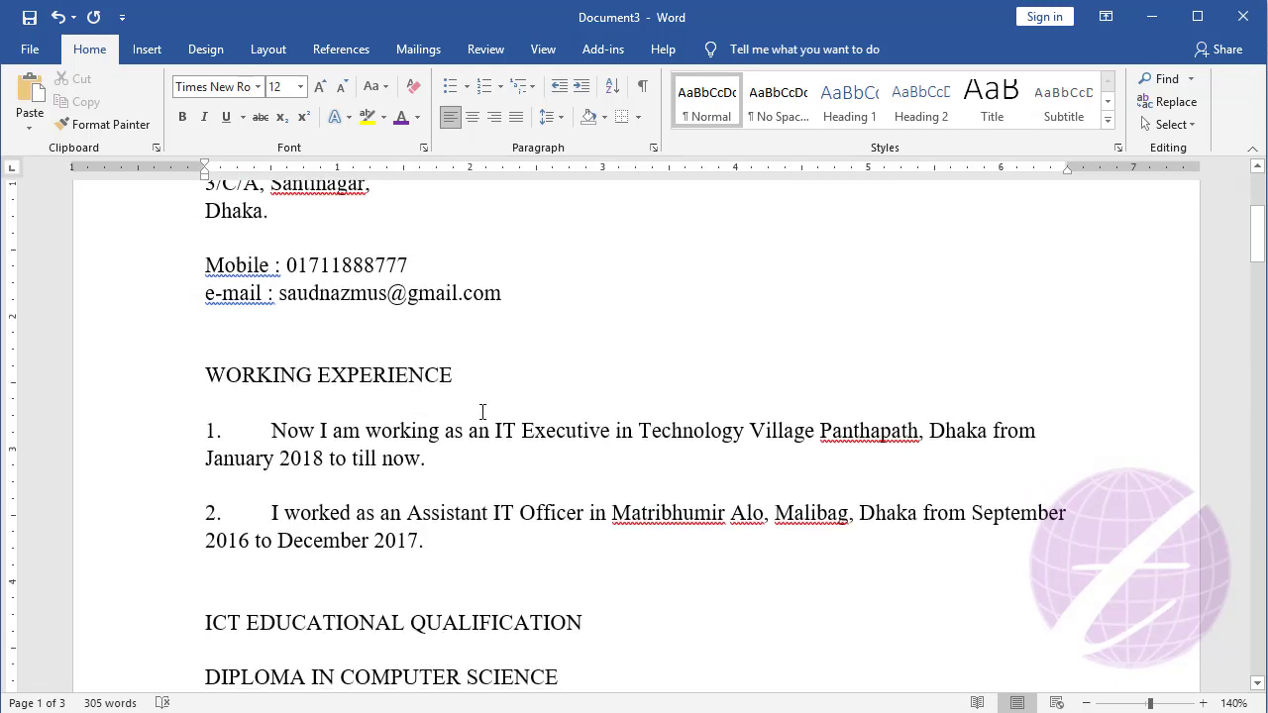
triple_click(469, 383)
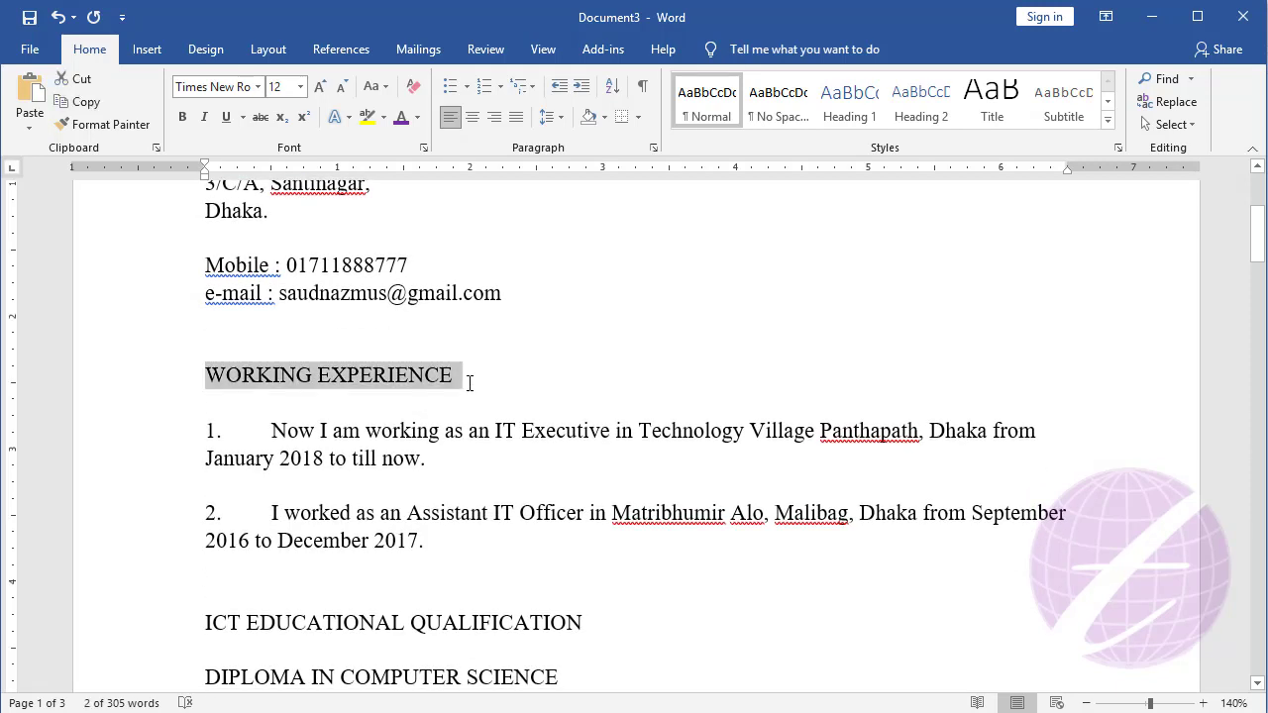
click(226, 117)
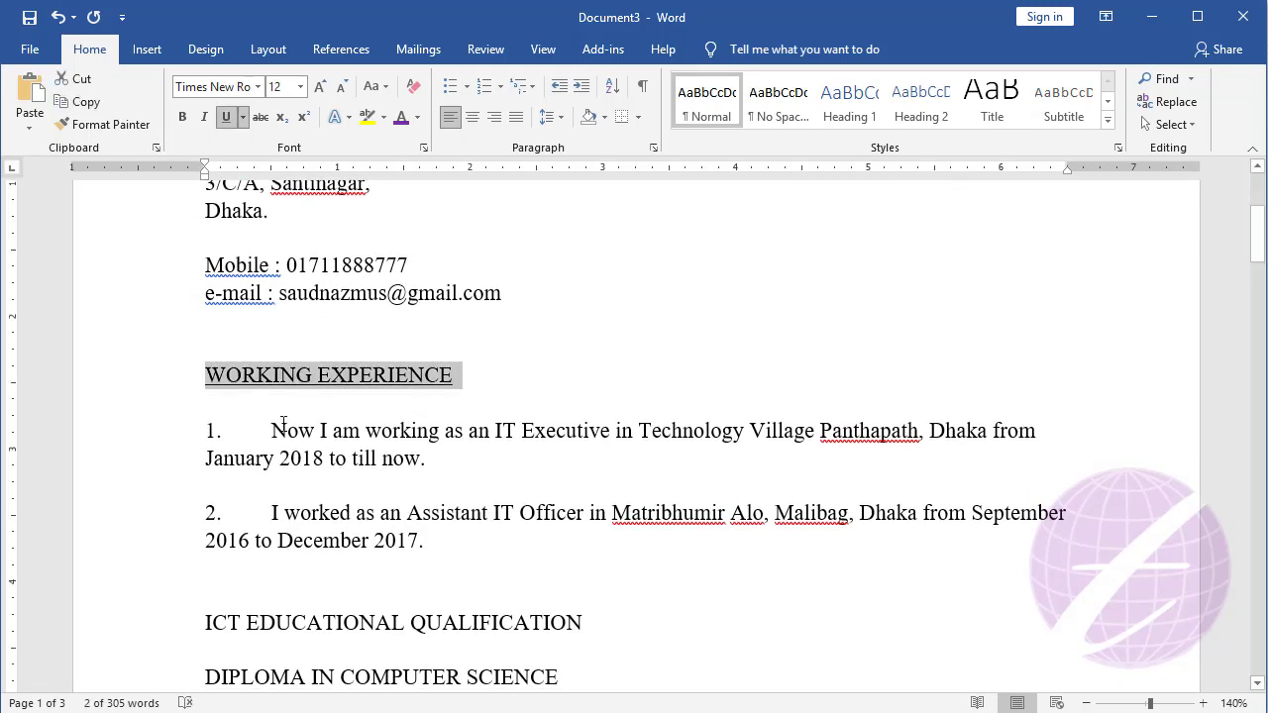
click(337, 483)
scroll(329, 465, down, 1)
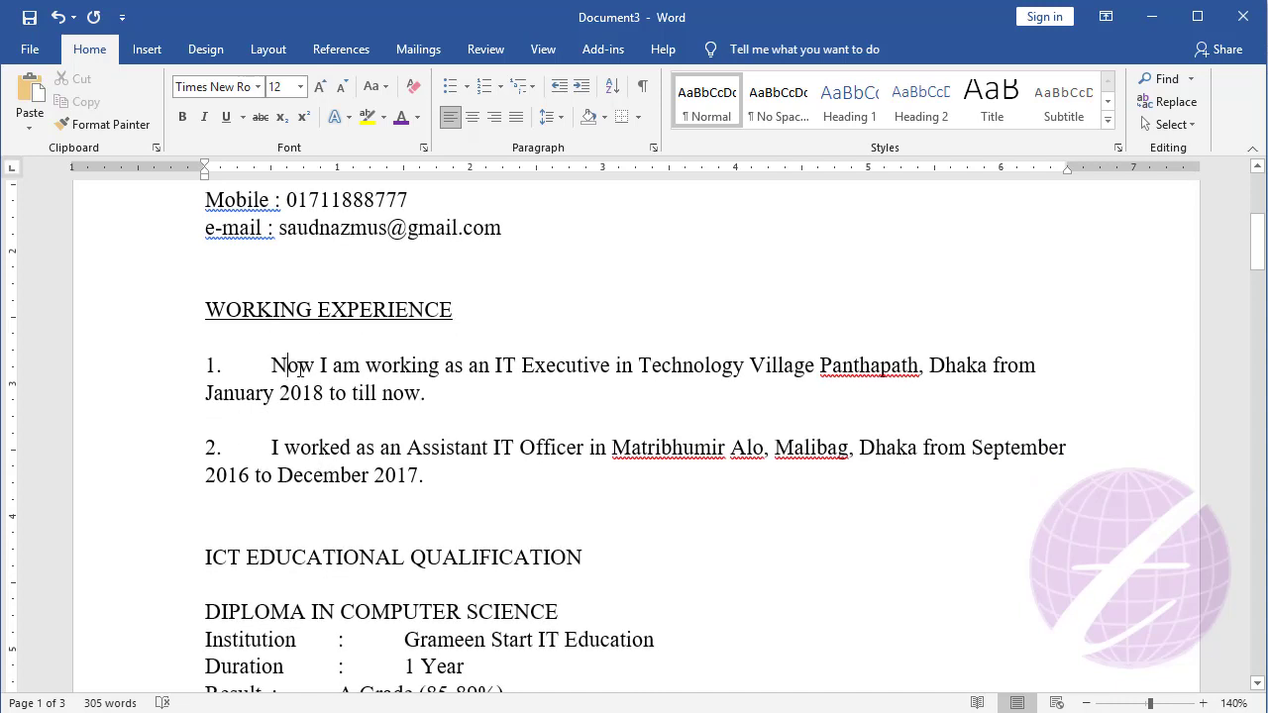
Delete the hand-typed 1. and 2. numbering from the two work-experience entries
click(213, 367)
click(261, 365)
key(BackSpace)
key(BackSpace)
key(BackSpace)
key(Down)
key(Down)
key(Down)
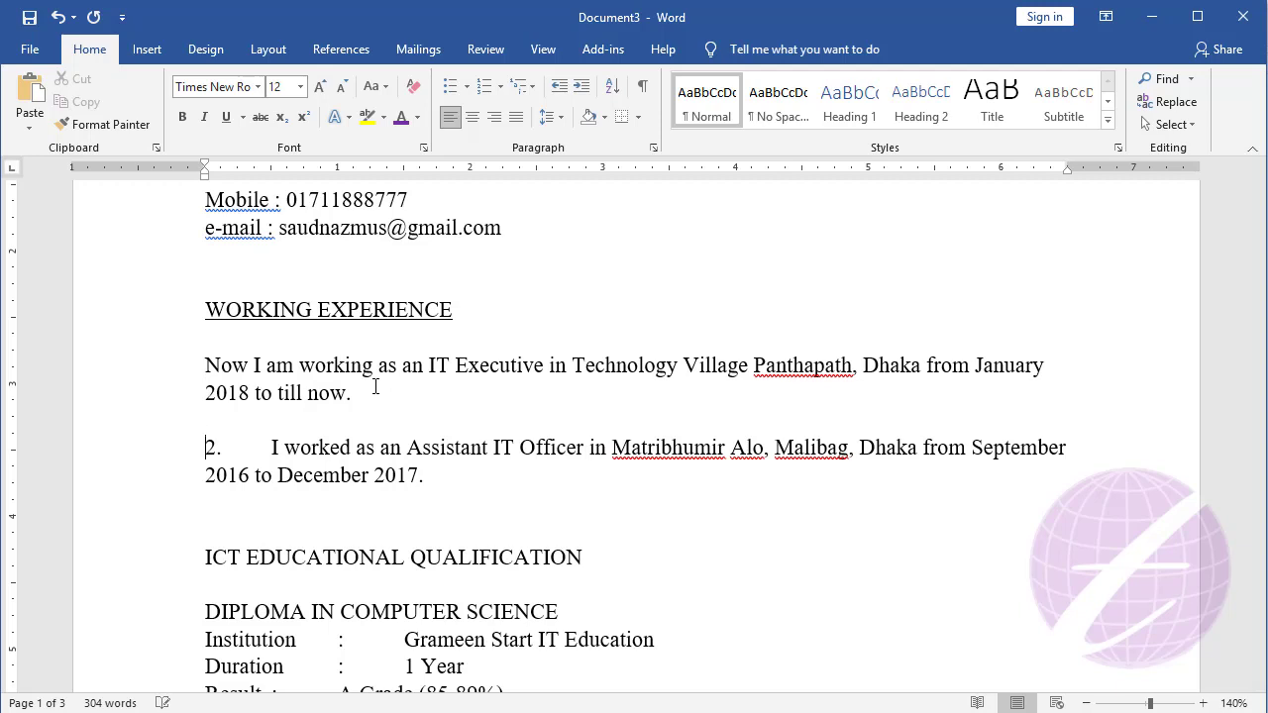
key(shift+Right)
key(shift+Right)
key(shift+Right)
key(BackSpace)
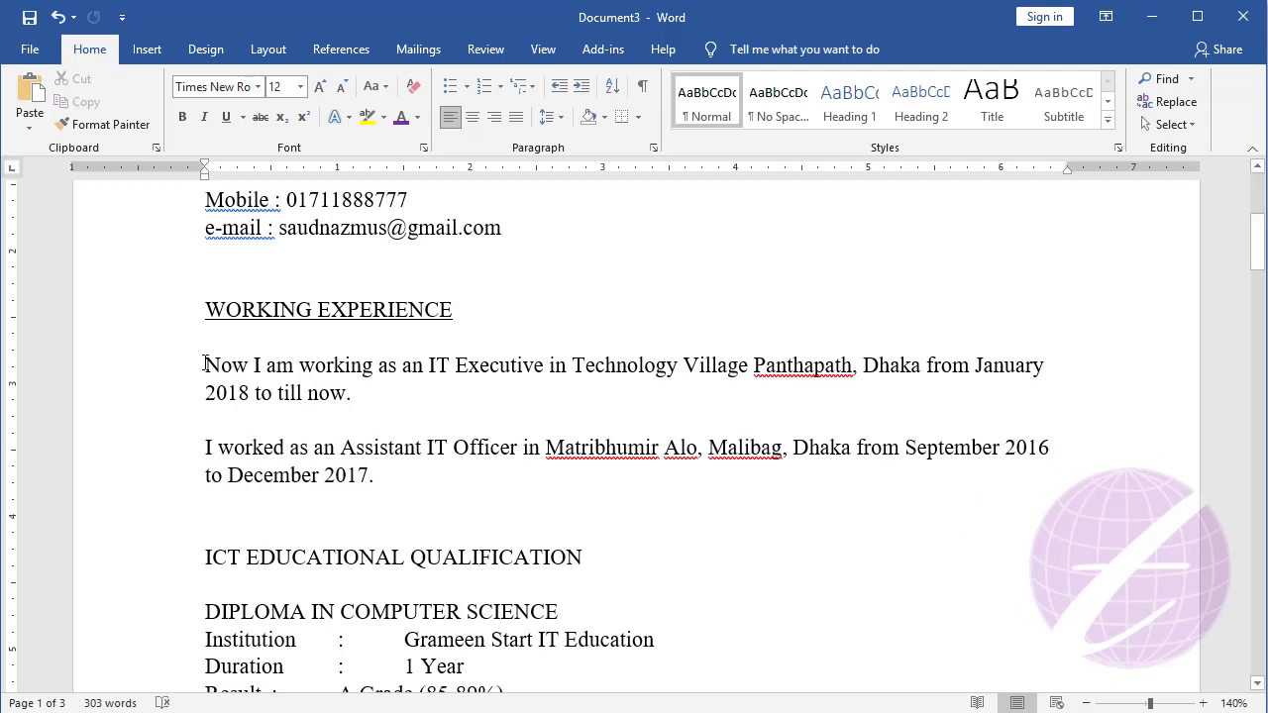
Make both entries a numbered list aligned to the left margin
drag(205, 364, 370, 477)
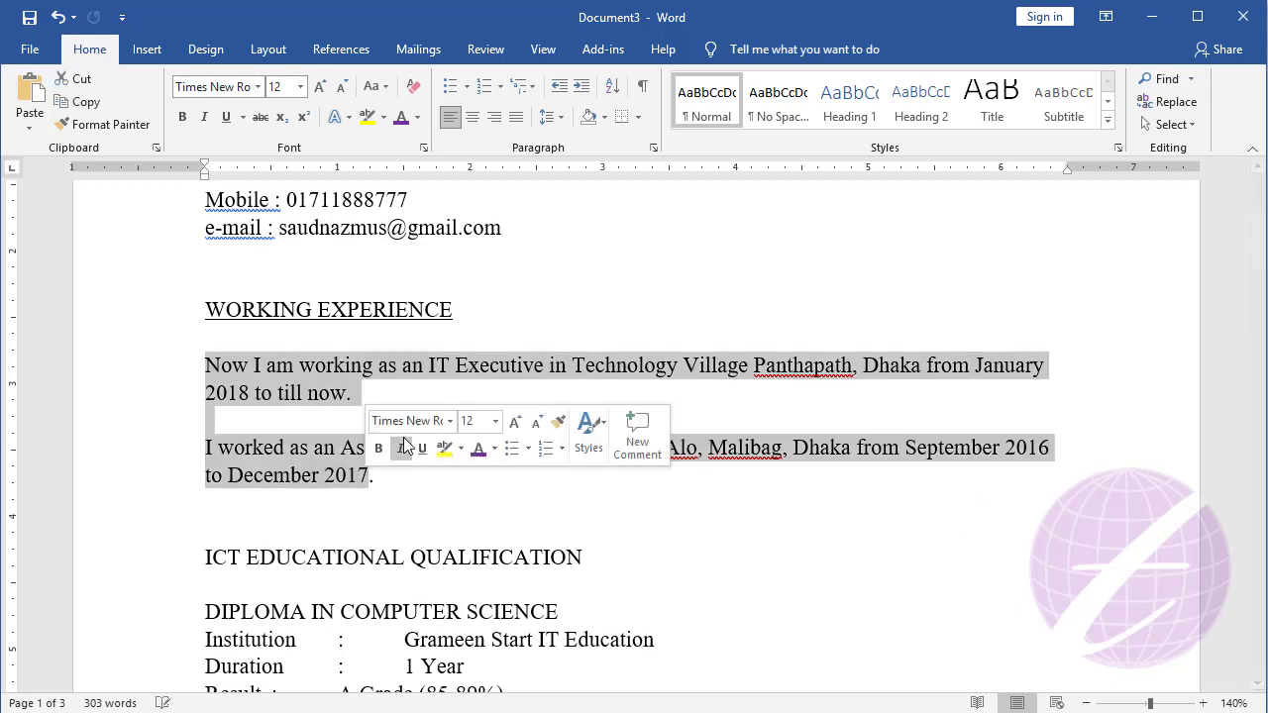
click(483, 86)
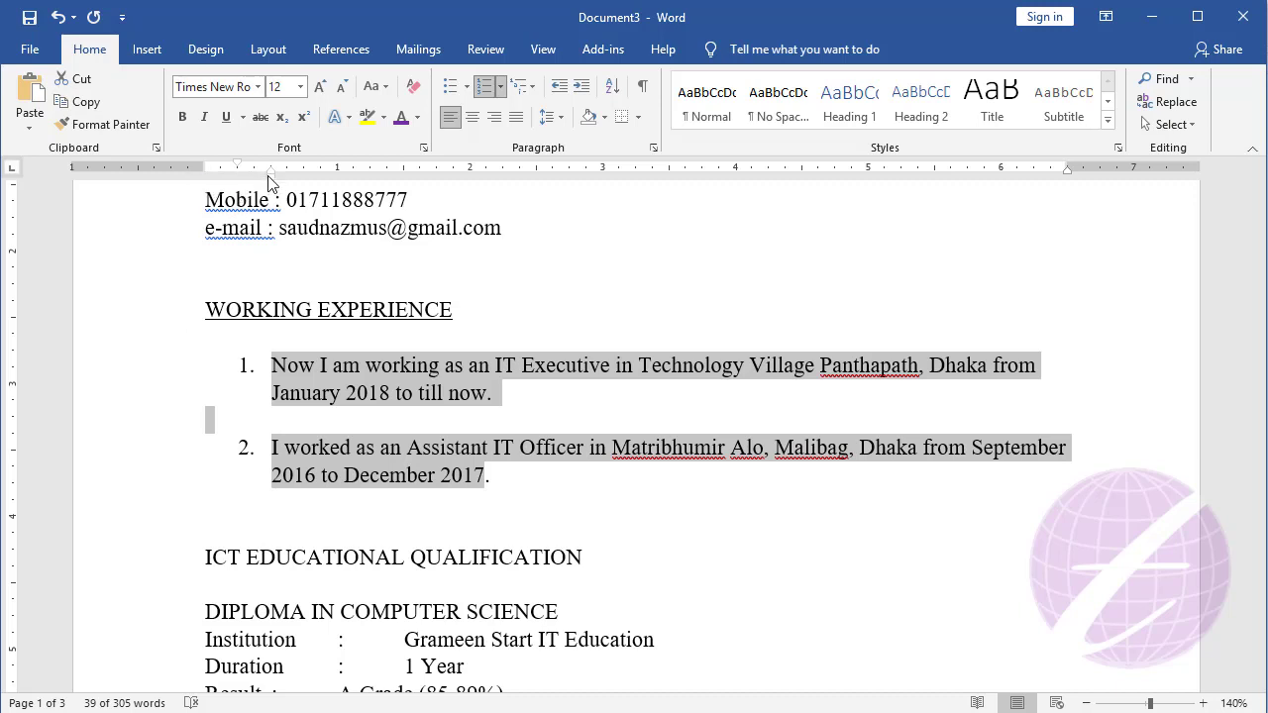
drag(270, 173, 238, 188)
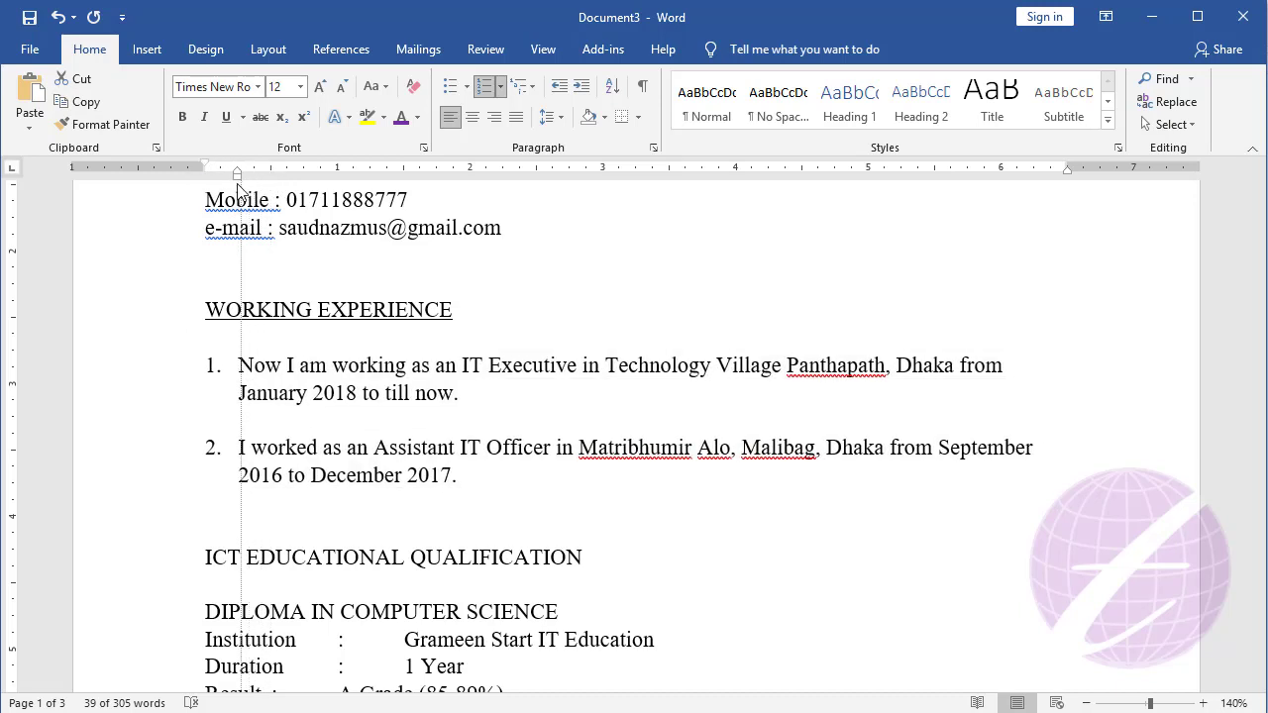
click(246, 396)
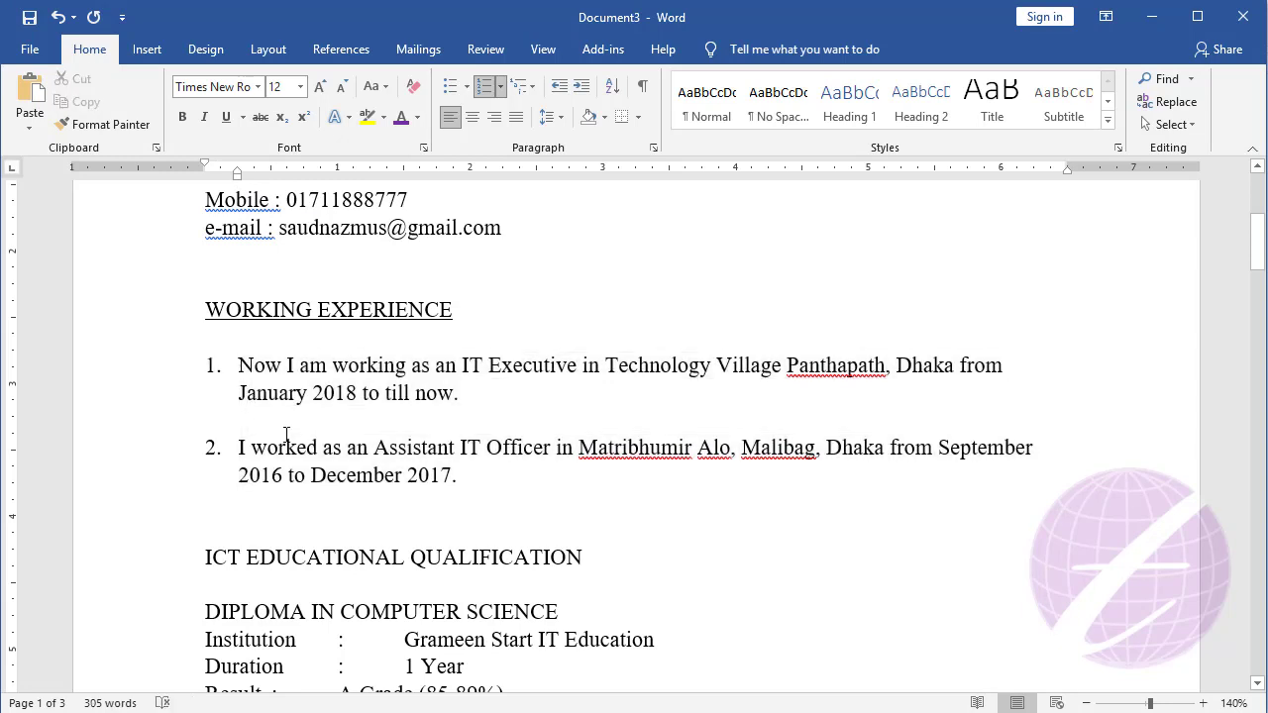
Remove the blank line between the two numbered entries
click(250, 418)
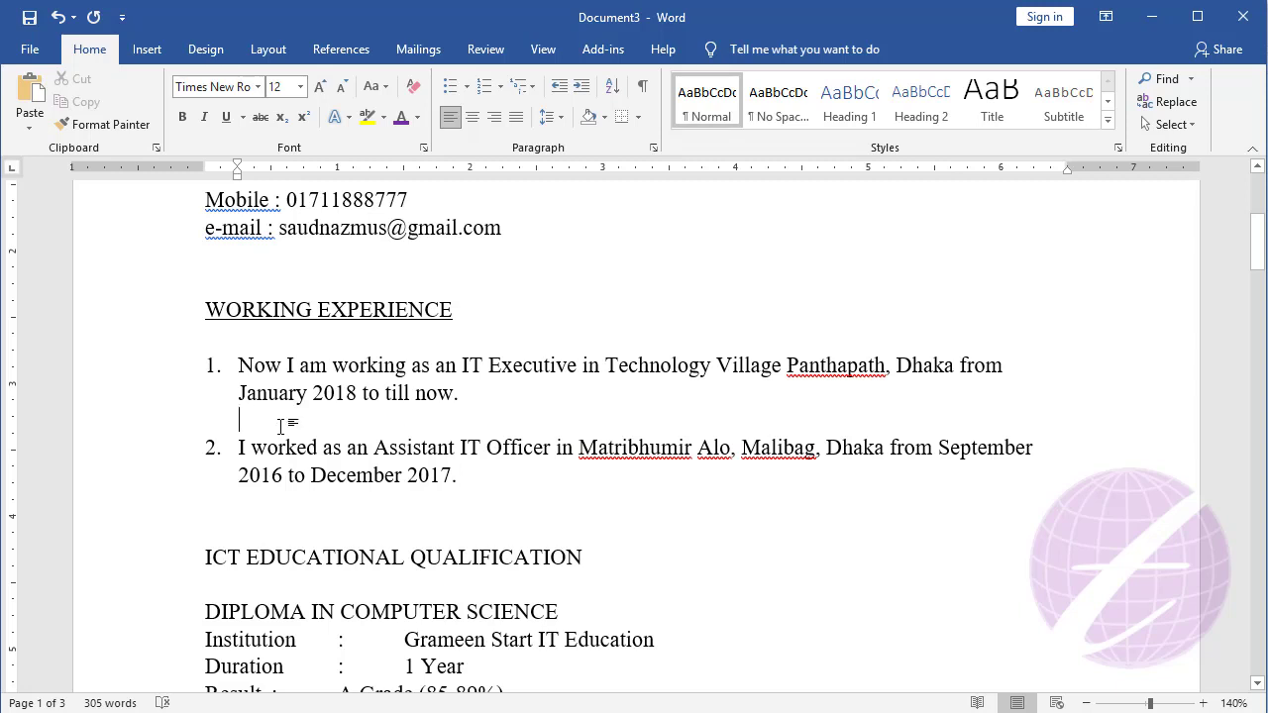
key(BackSpace)
key(BackSpace)
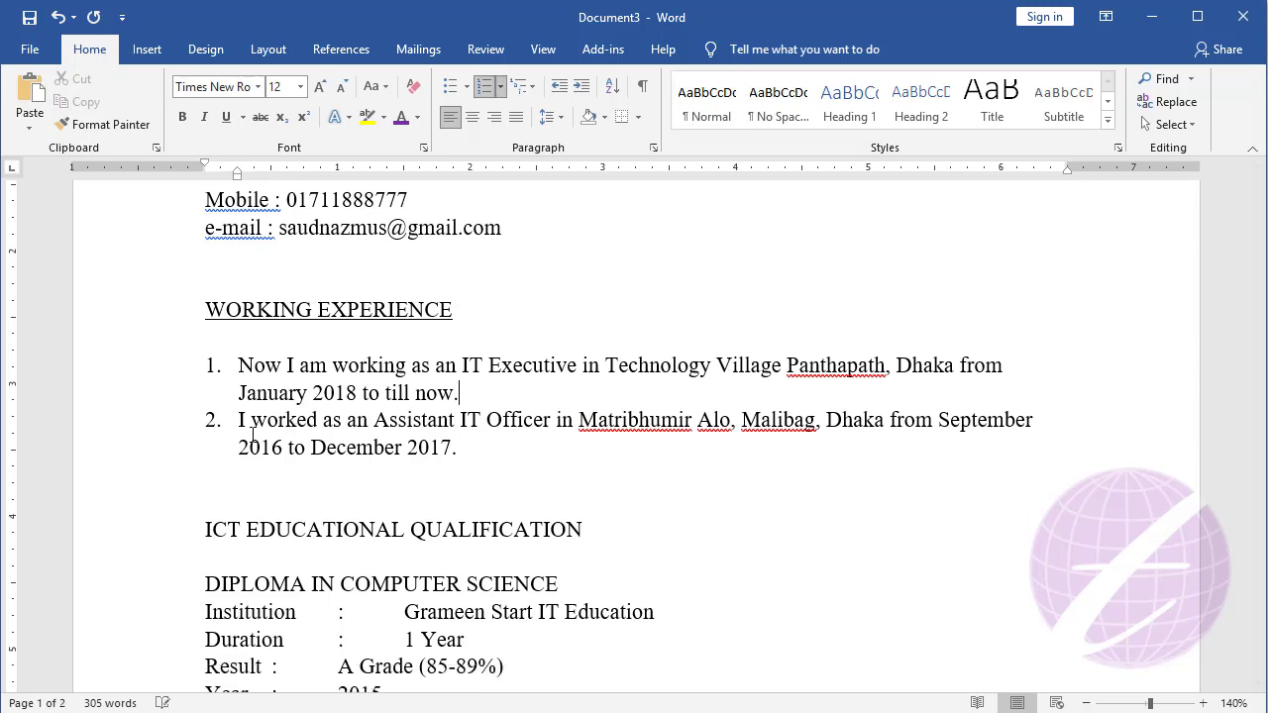
scroll(328, 407, down, 1)
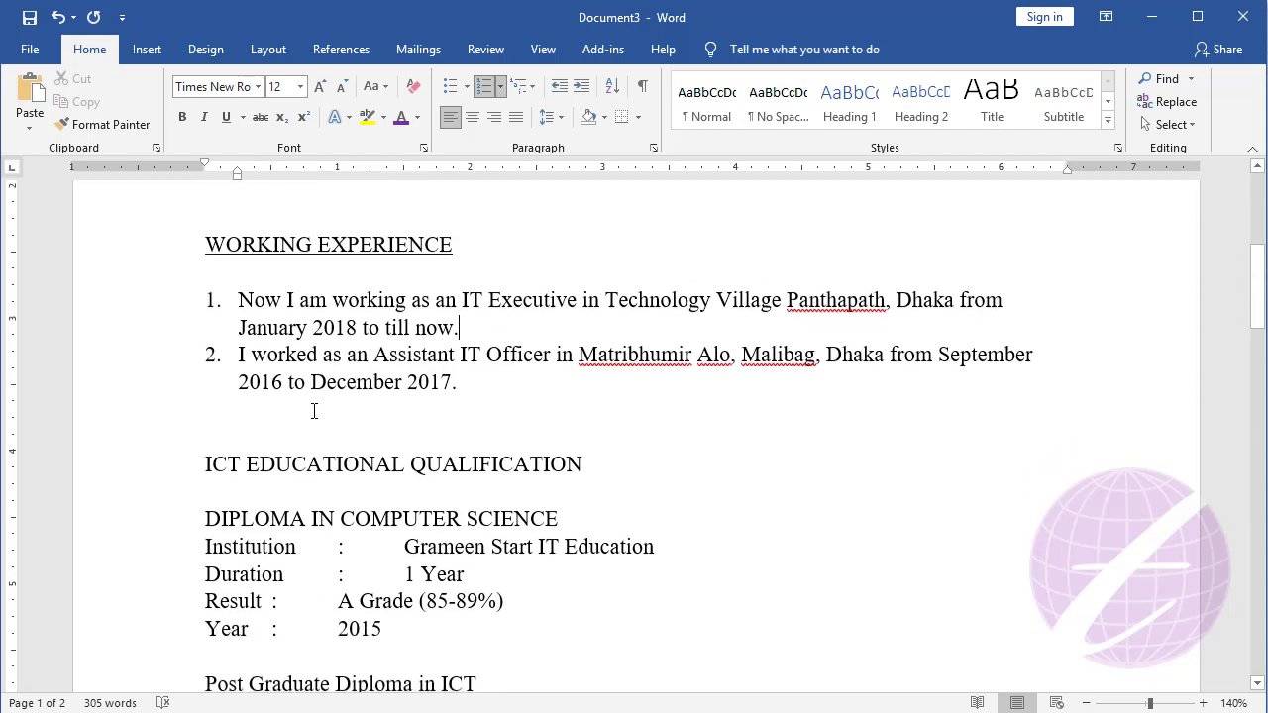
click(249, 431)
Delete the extra blank line above the ICT heading and compare both headings' formatting
key(Delete)
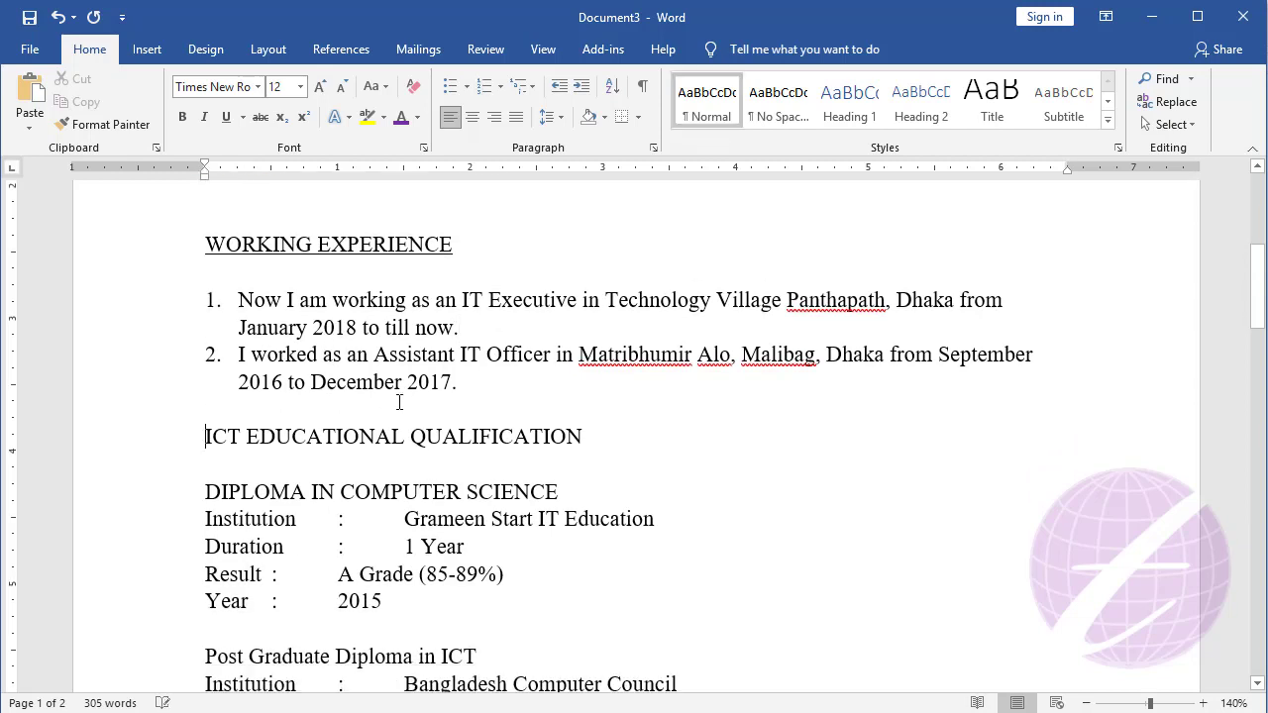
scroll(426, 443, up, 1)
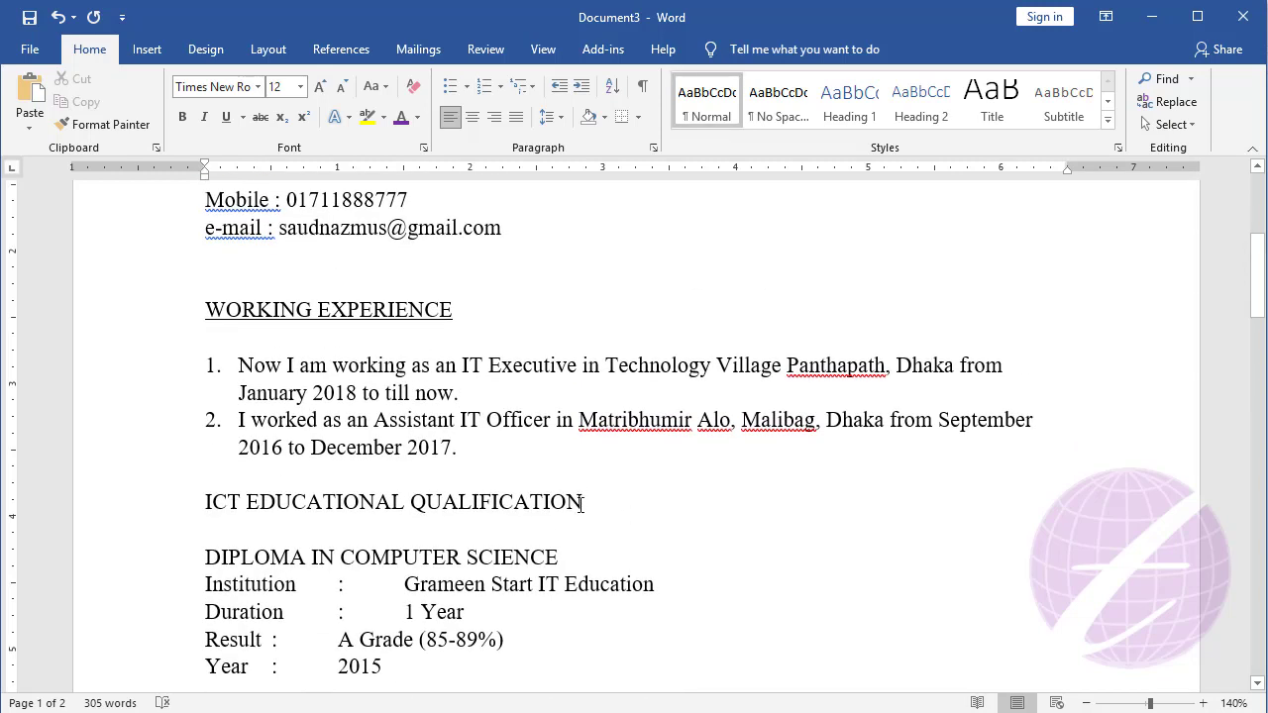
click(347, 305)
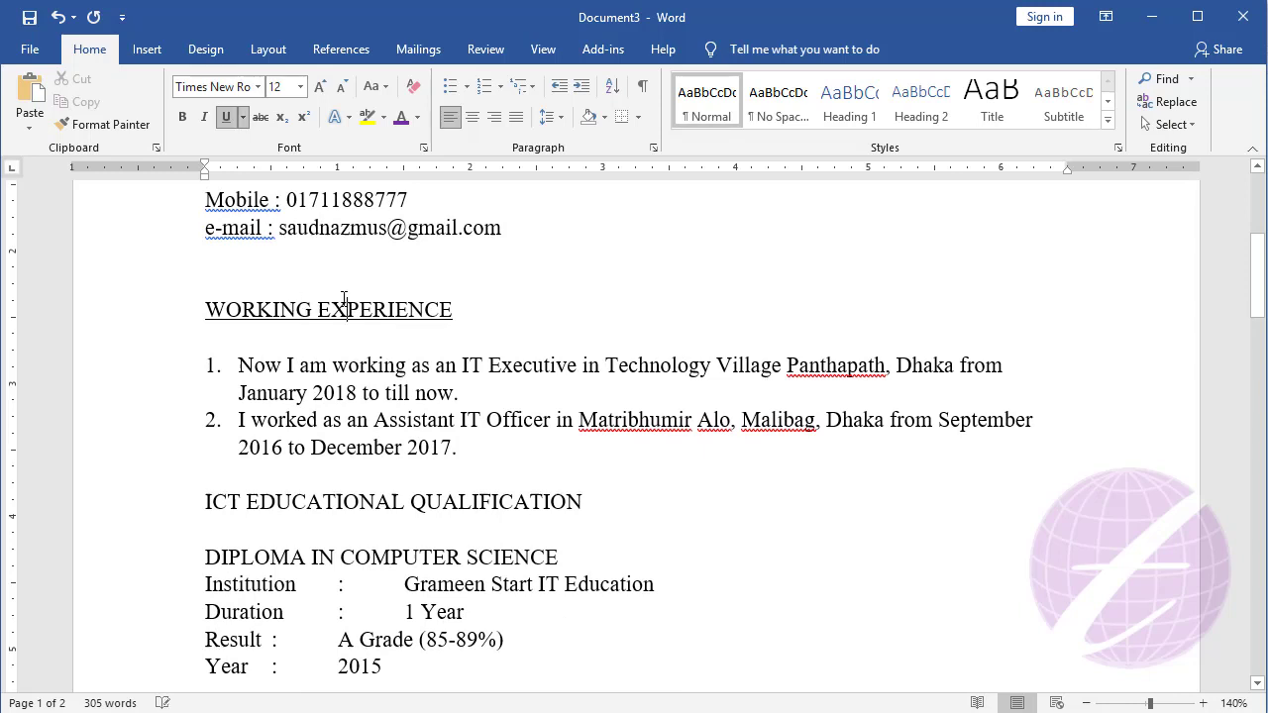
click(361, 498)
click(282, 308)
click(300, 501)
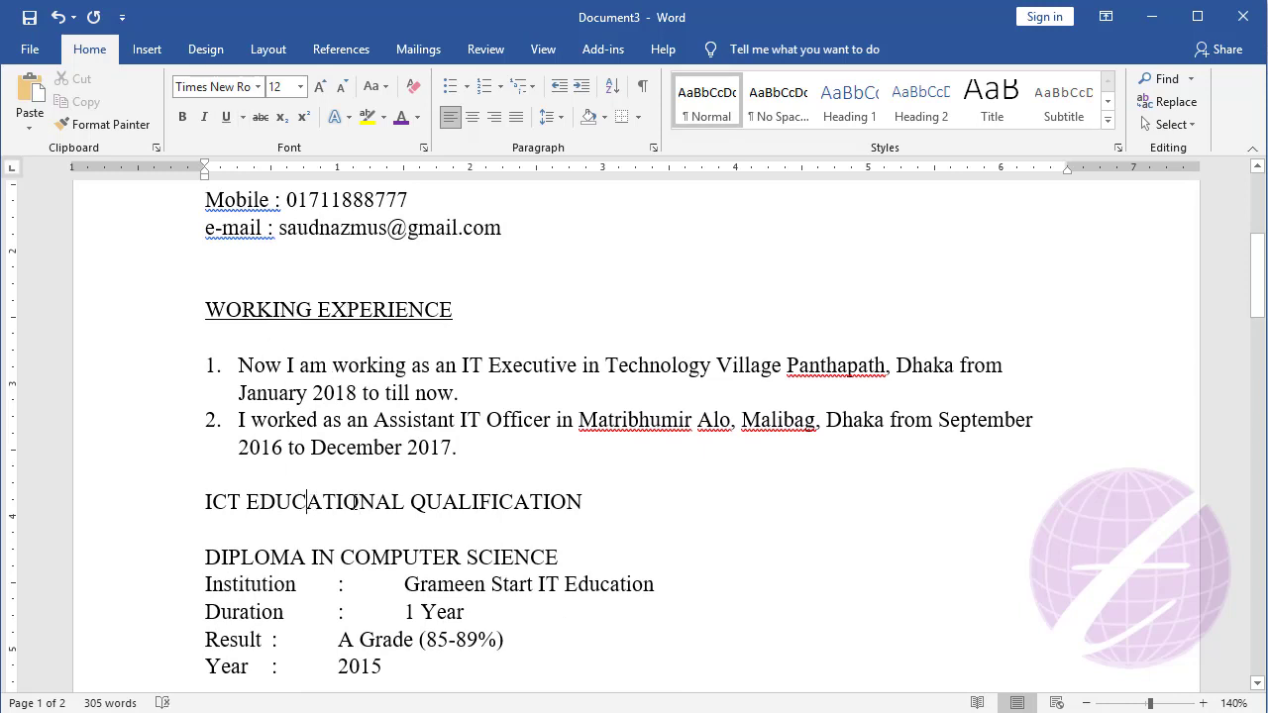
click(331, 308)
click(337, 501)
Format-paint the WORKING EXPERIENCE underline onto ICT EDUCATIONAL QUALIFICATION
click(266, 308)
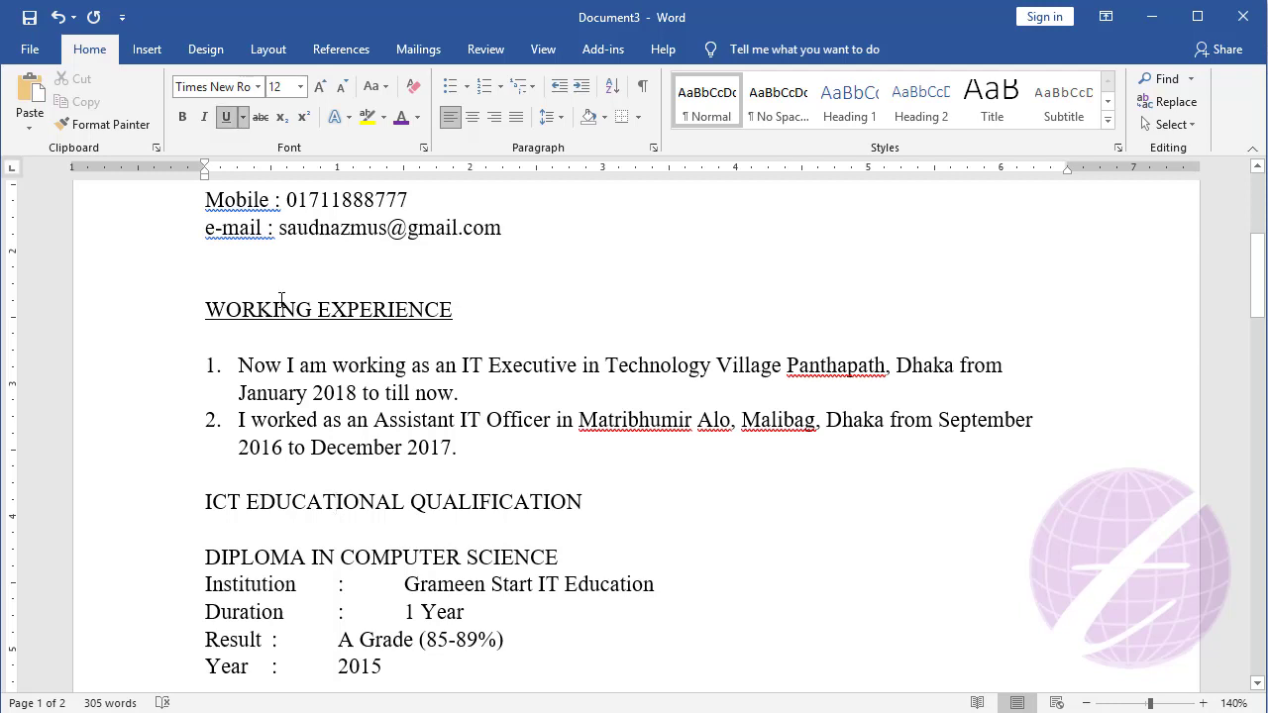
click(104, 120)
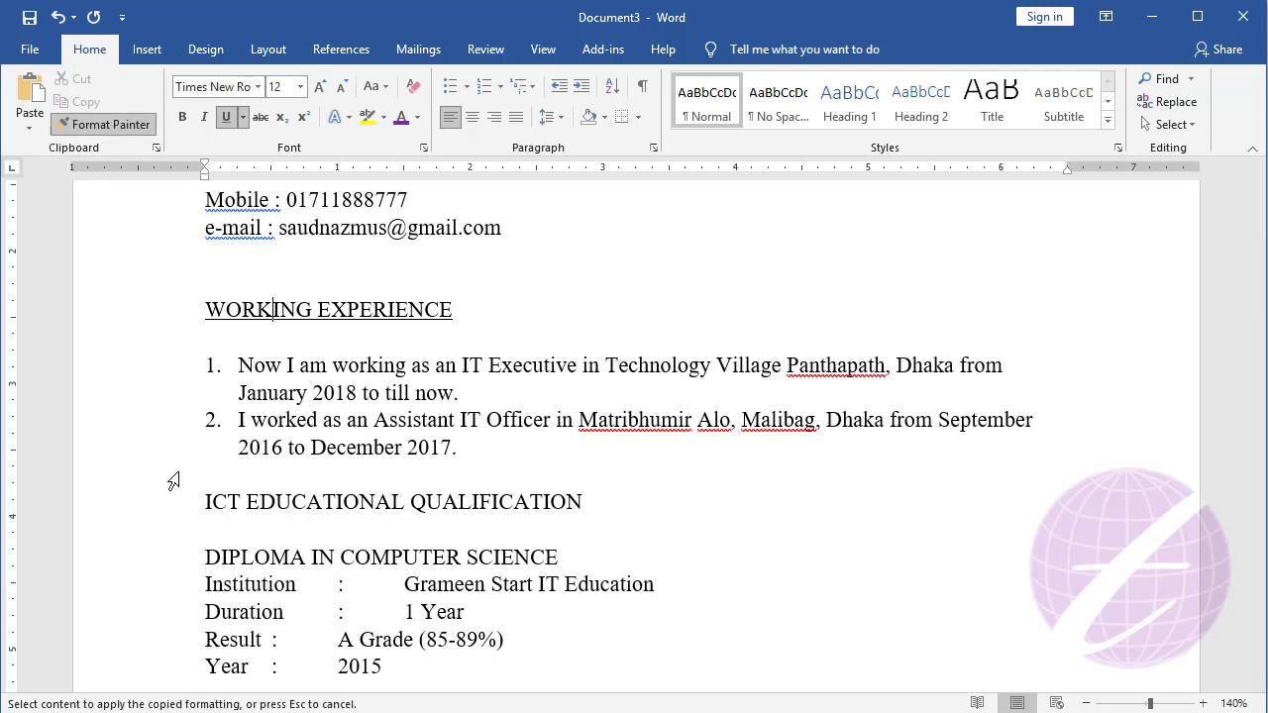
drag(195, 505, 589, 502)
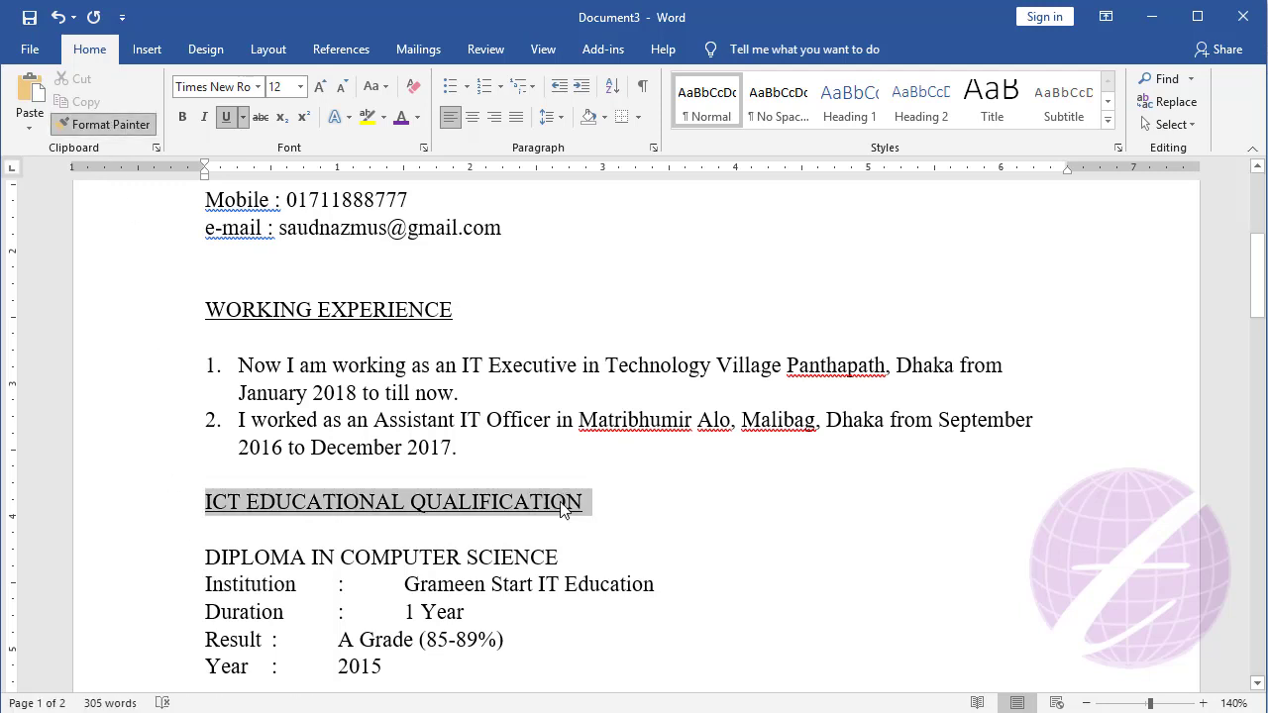
click(342, 311)
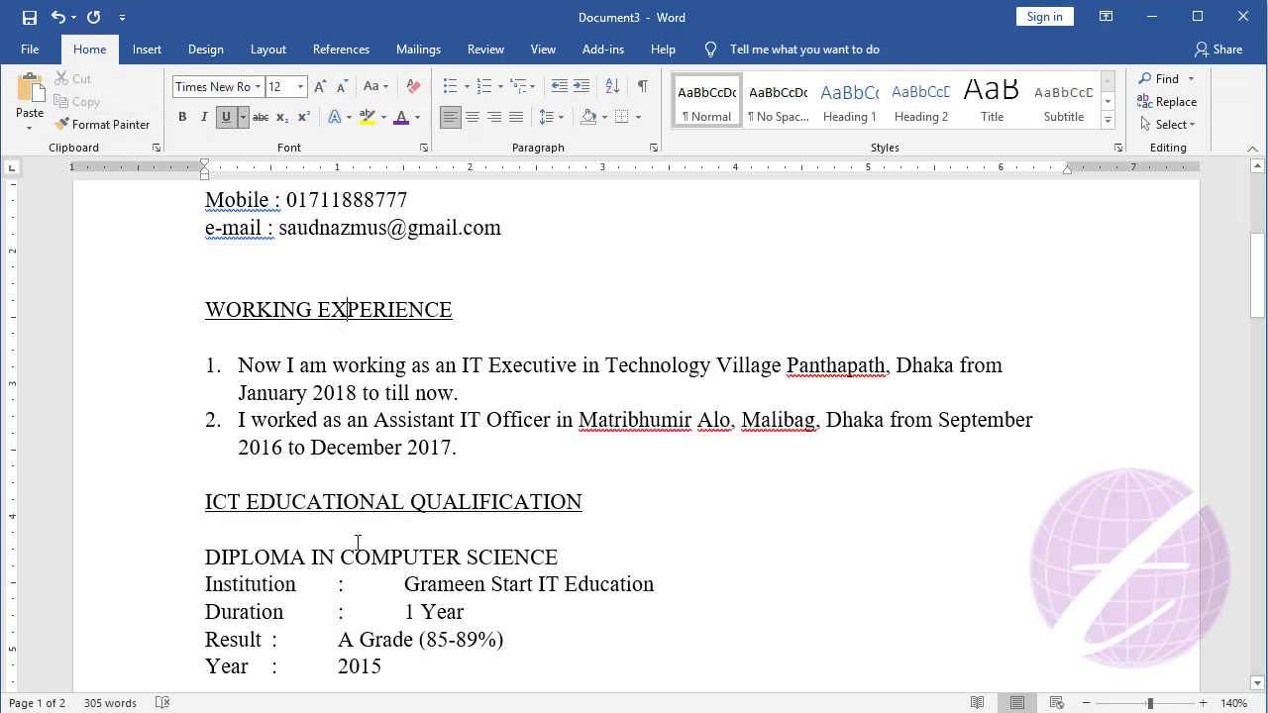
Select the DIPLOMA IN COMPUTER SCIENCE heading
scroll(357, 349, down, 1)
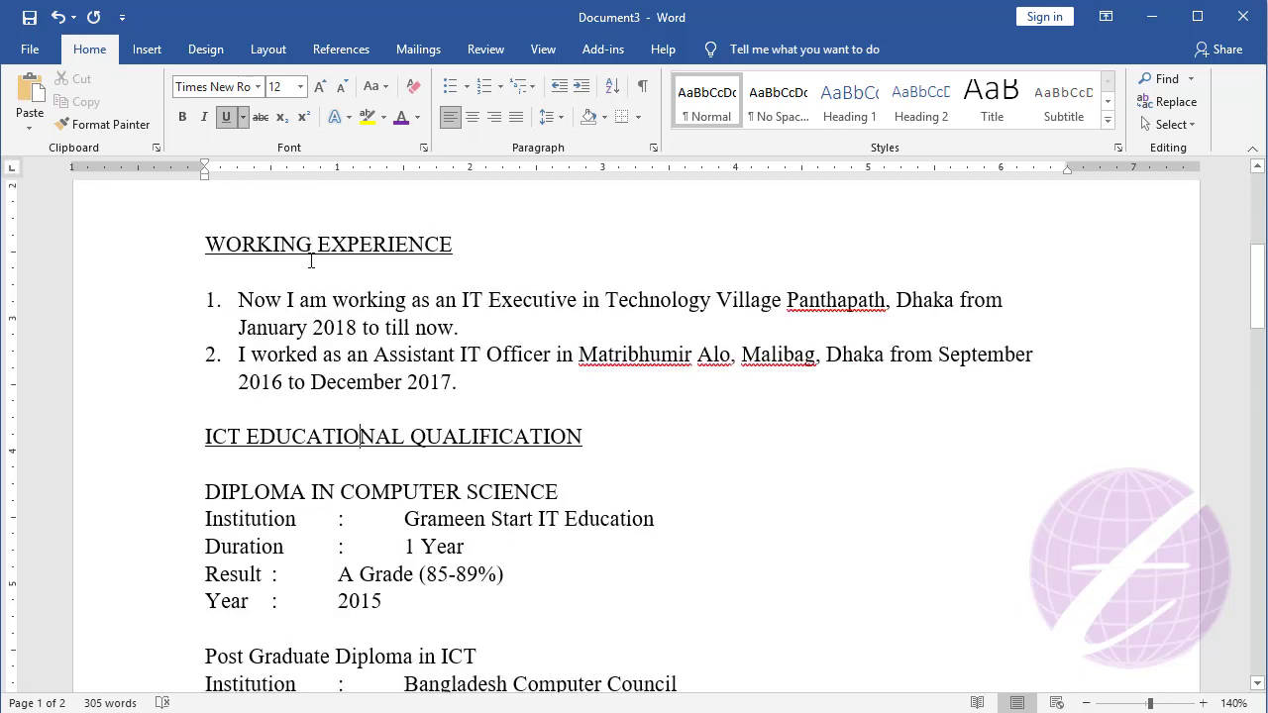
scroll(357, 449, up, 1)
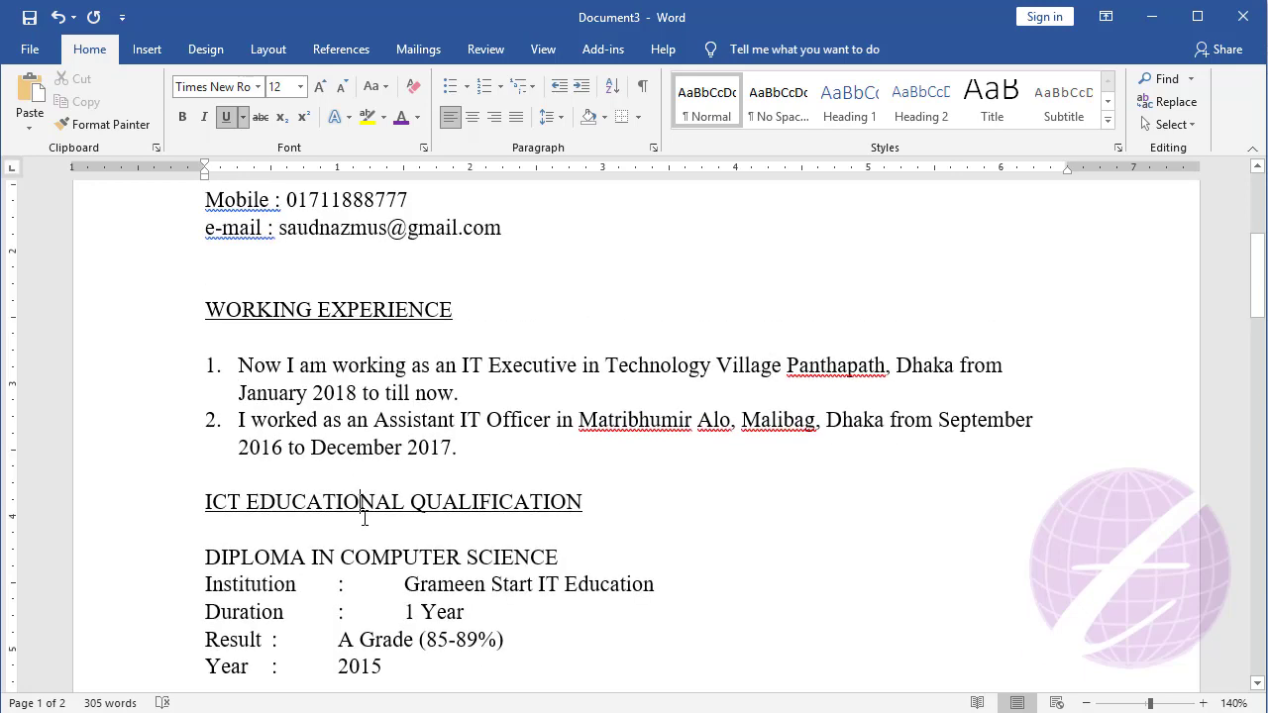
scroll(364, 517, down, 2)
drag(206, 427, 552, 426)
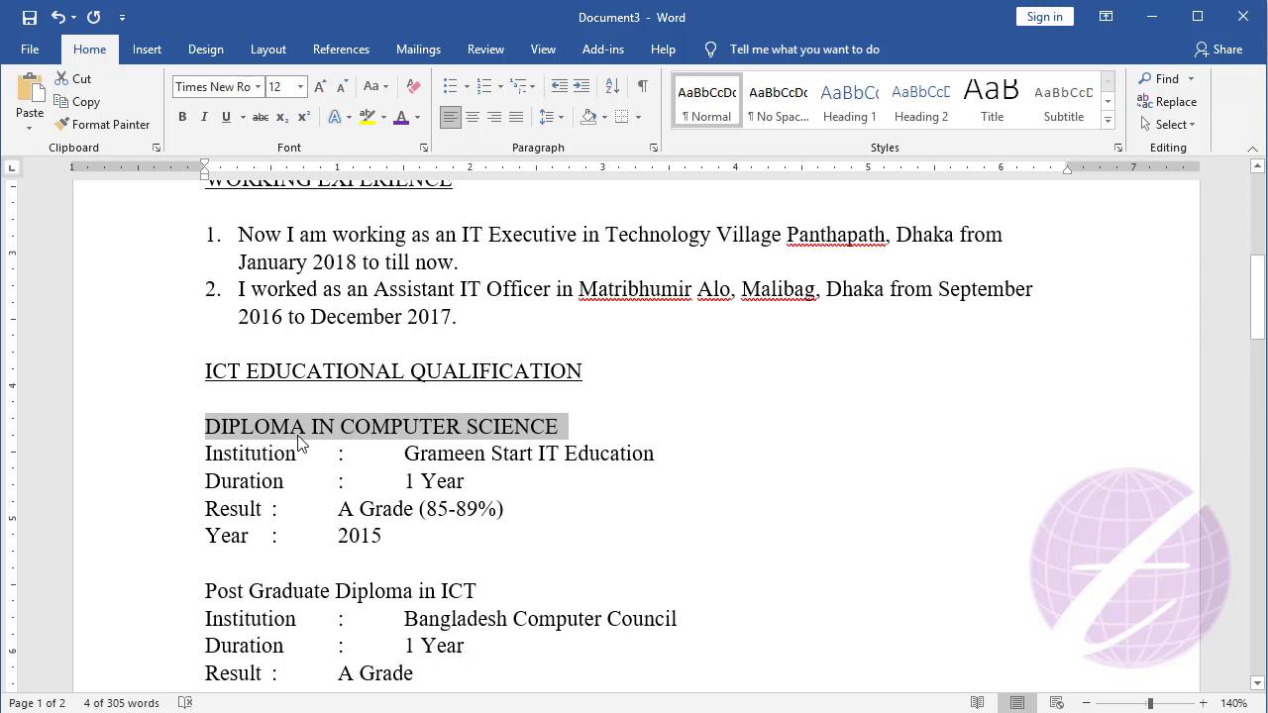
Recase the diploma heading to 'Diploma In Computer Science' using Capitalize Each Word
click(373, 91)
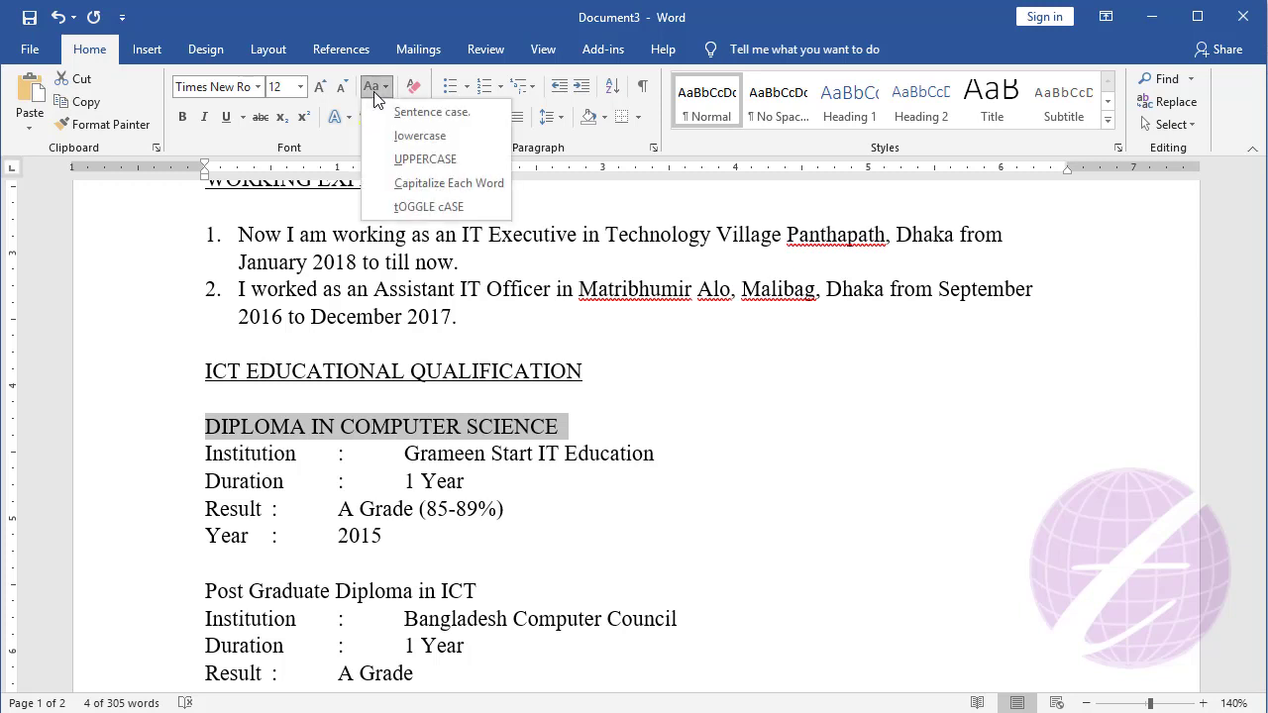
click(432, 112)
click(333, 428)
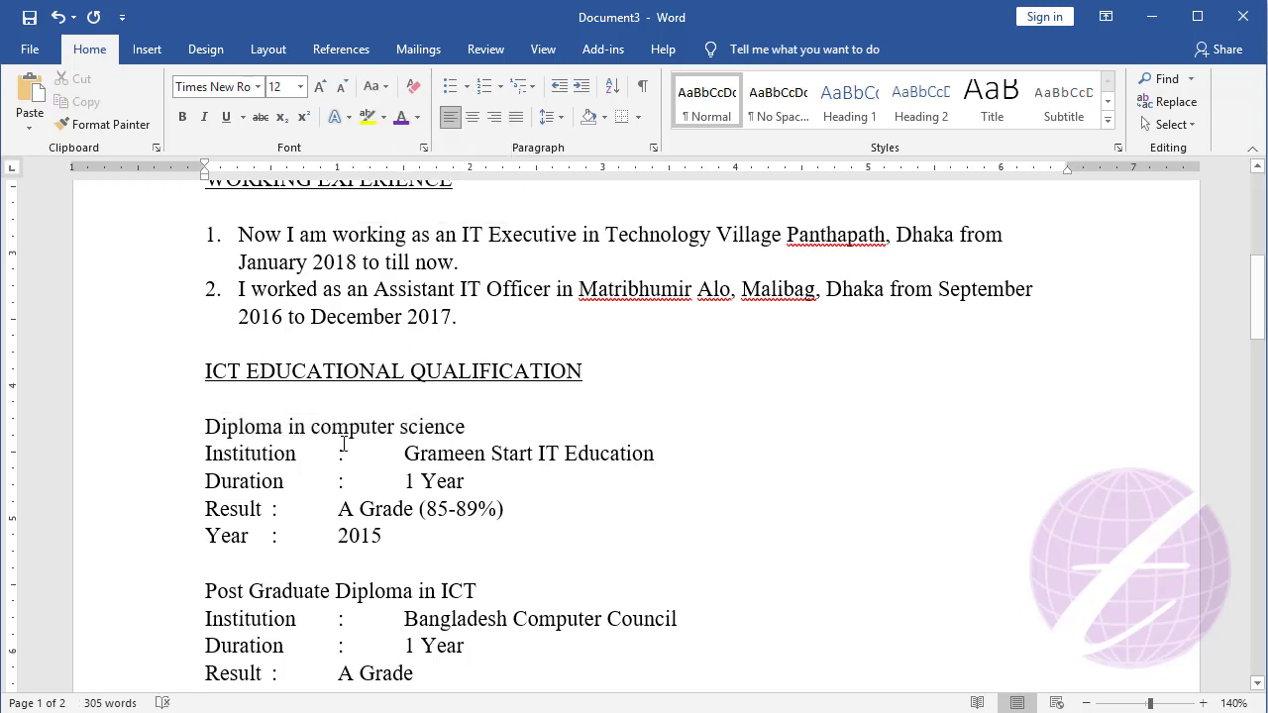
triple_click(343, 442)
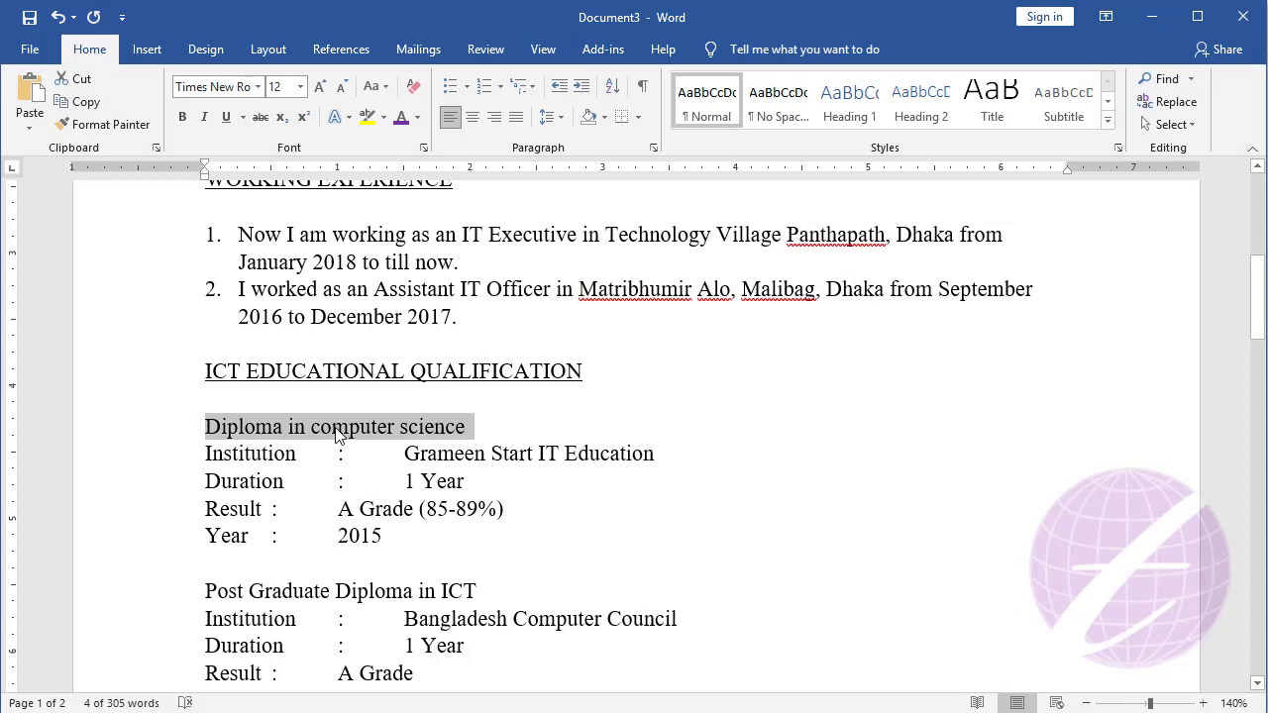
key(shift+F3)
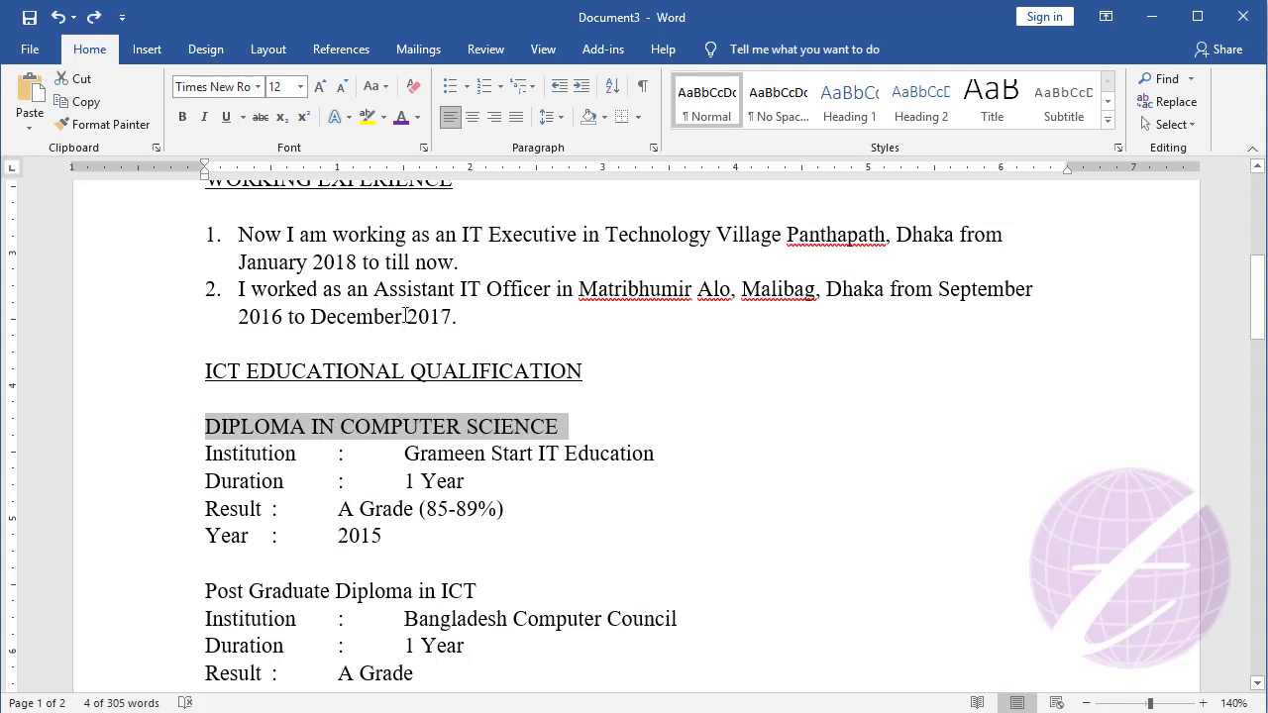
click(386, 87)
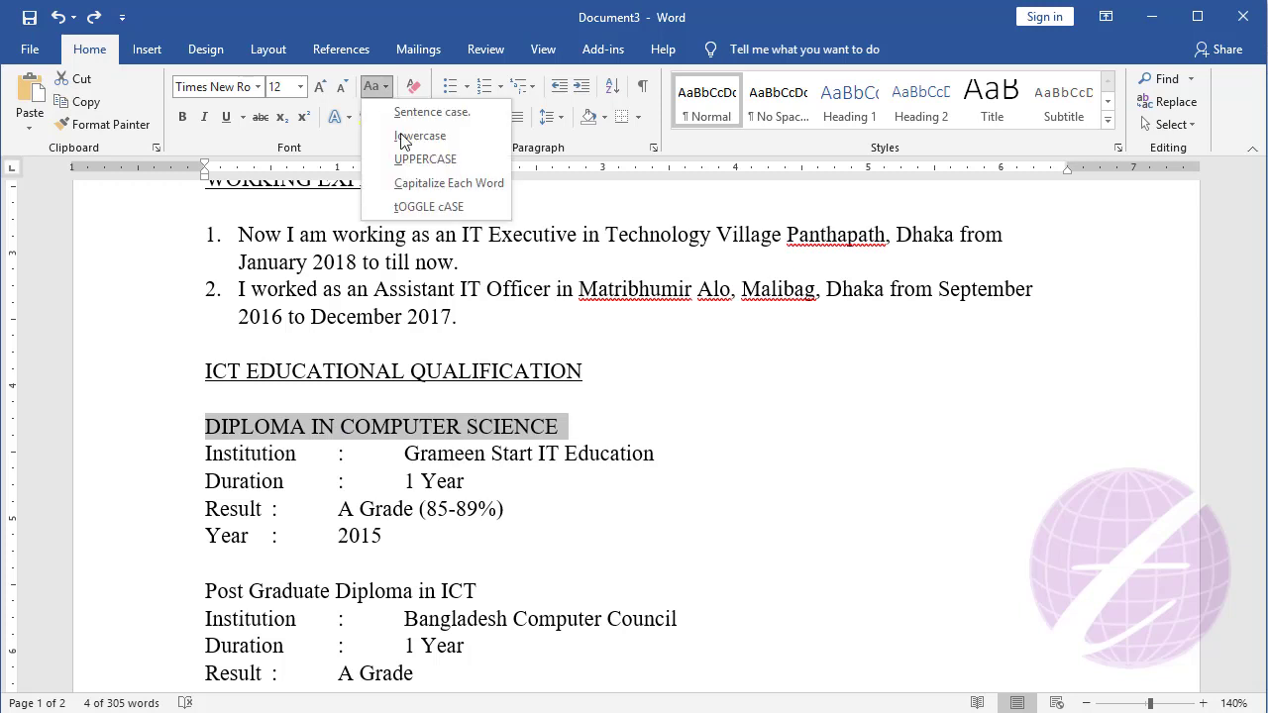
click(449, 186)
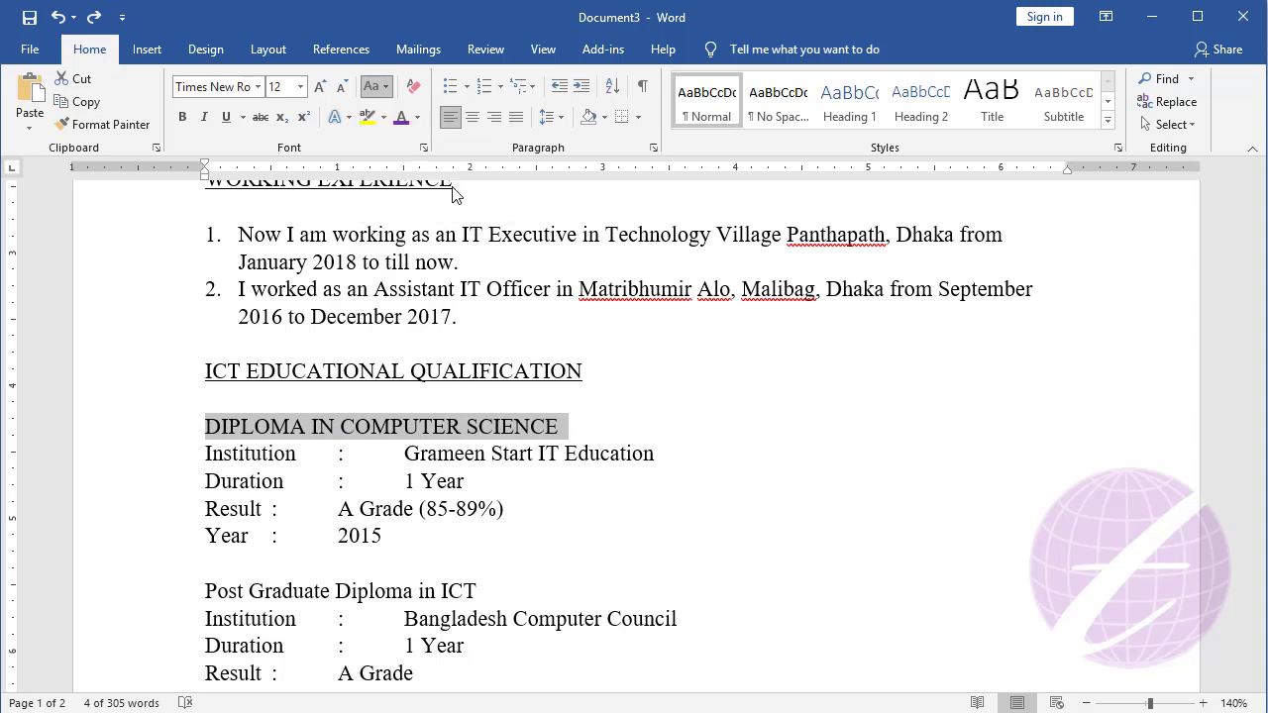
click(297, 434)
Inspect the tab gap before Grameen on the Institution line
scroll(347, 442, down, 2)
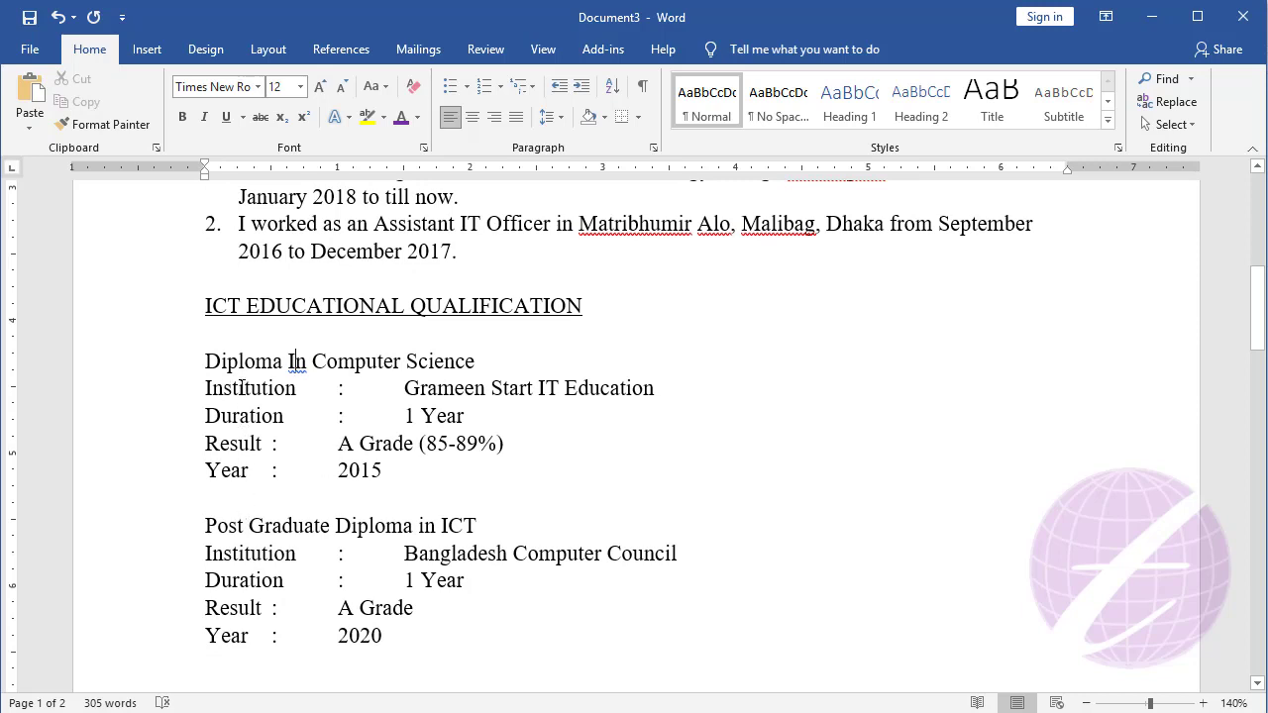
click(334, 390)
click(401, 390)
drag(399, 391, 346, 391)
click(366, 396)
Add two ruler tab stops near 1 inch to both courses' detail lines
drag(233, 385, 378, 472)
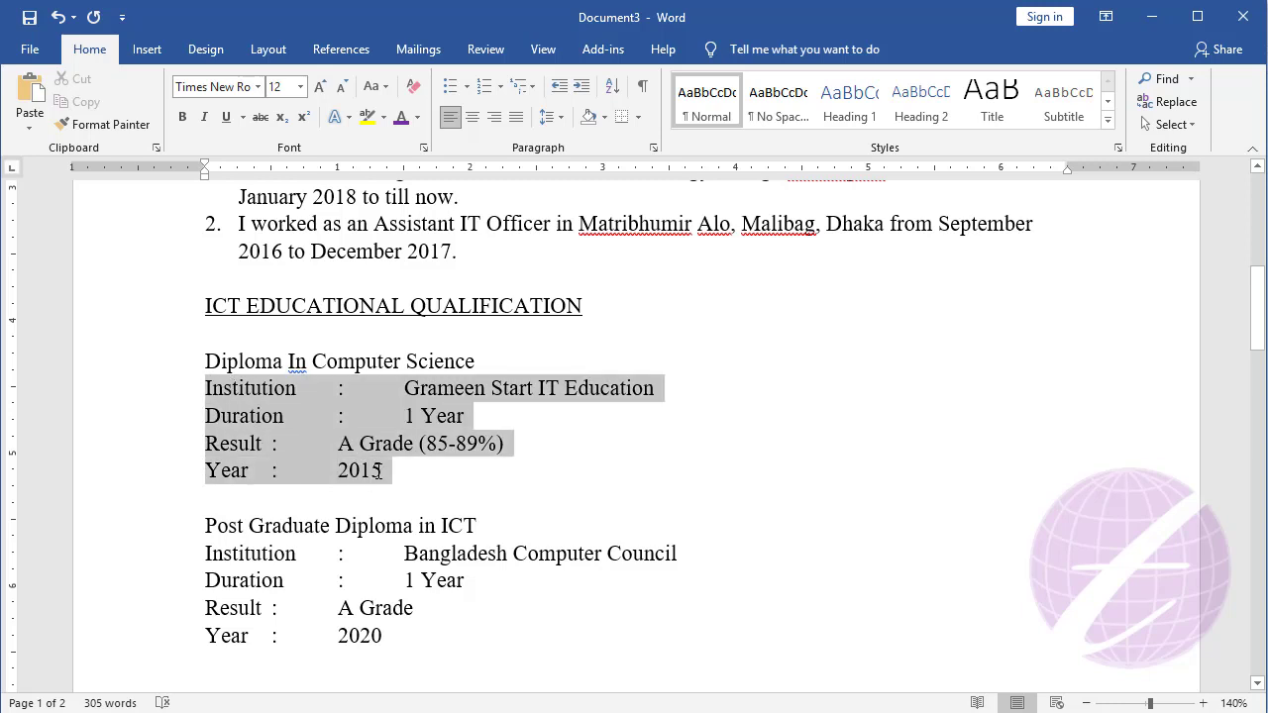
click(246, 396)
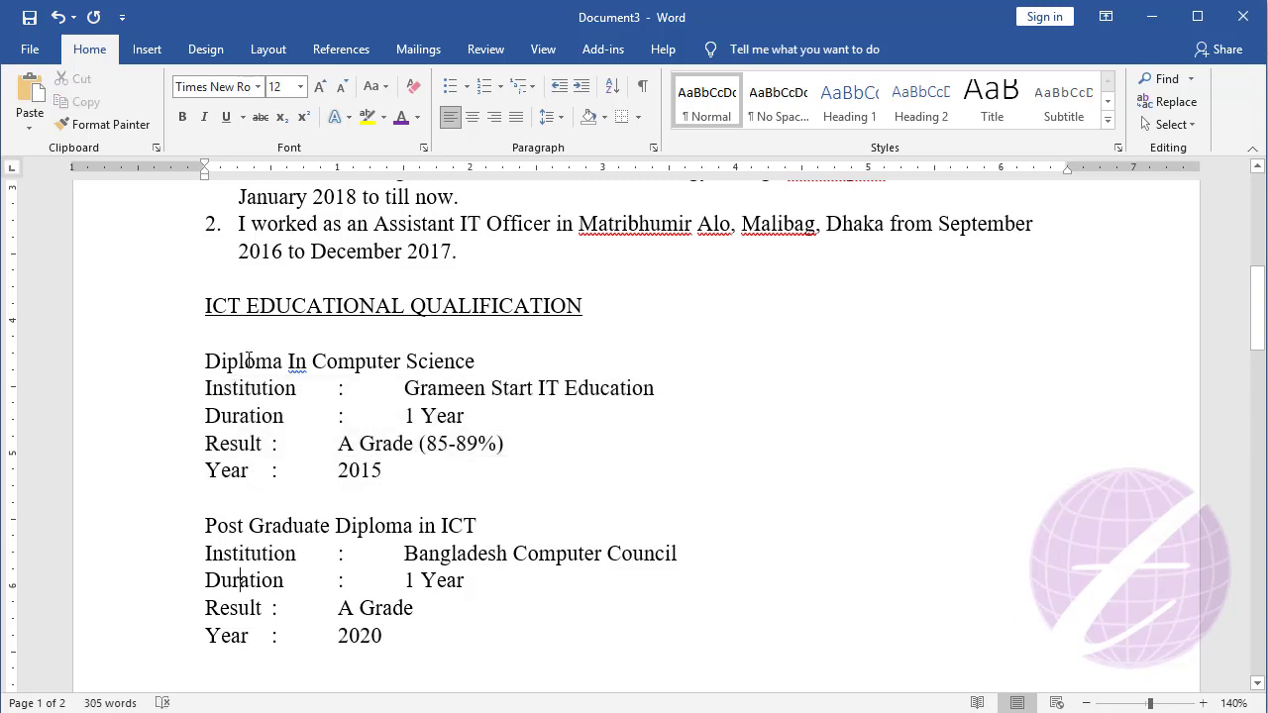
drag(242, 387, 248, 471)
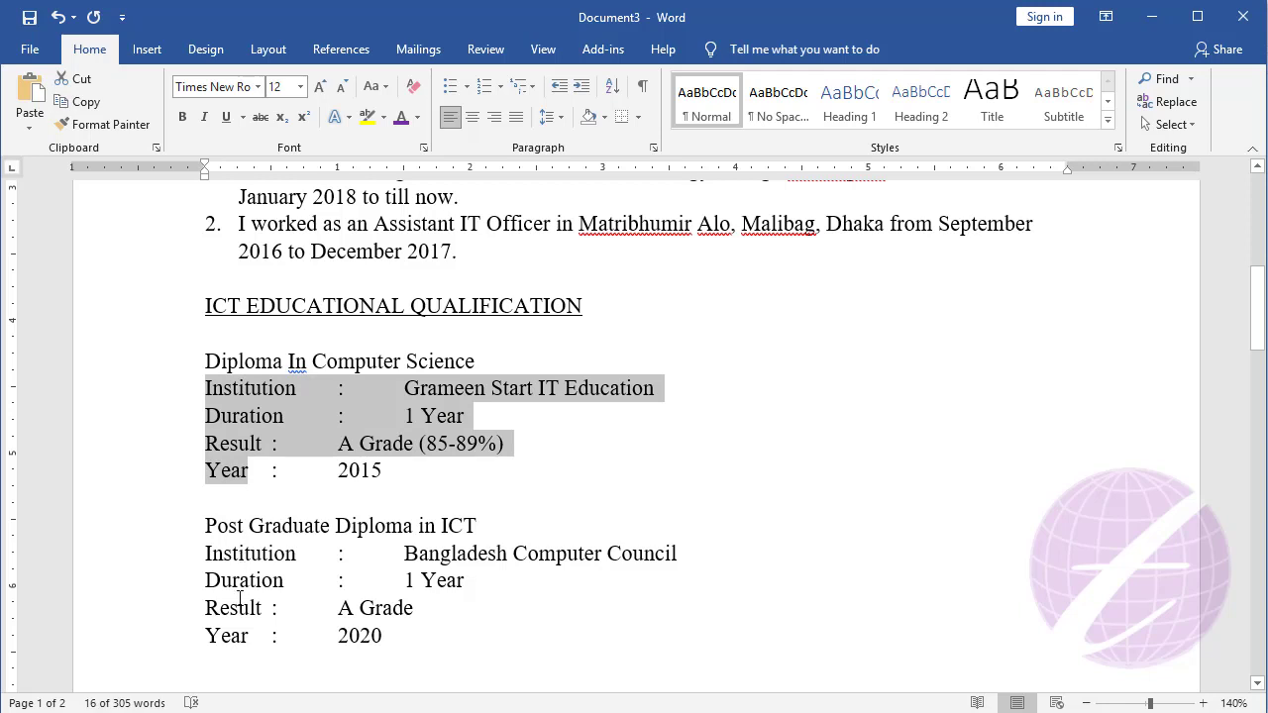
drag(242, 554, 248, 636)
click(249, 416)
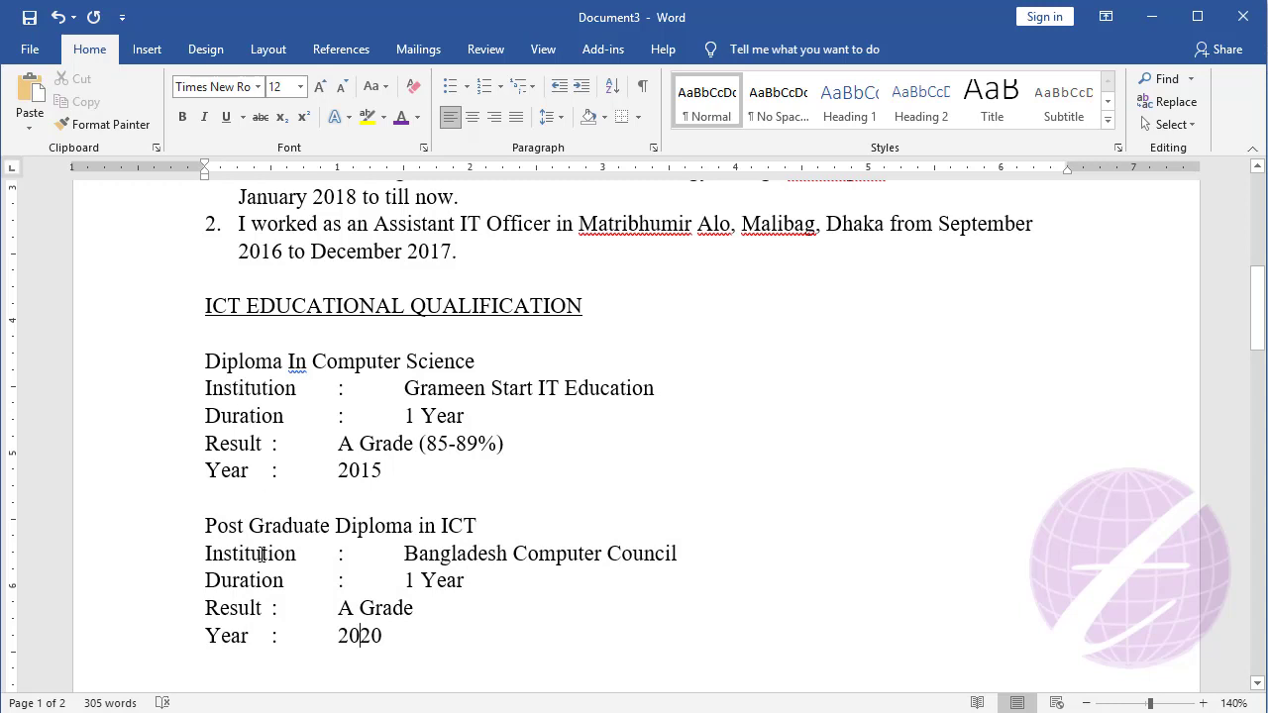
drag(243, 390, 357, 626)
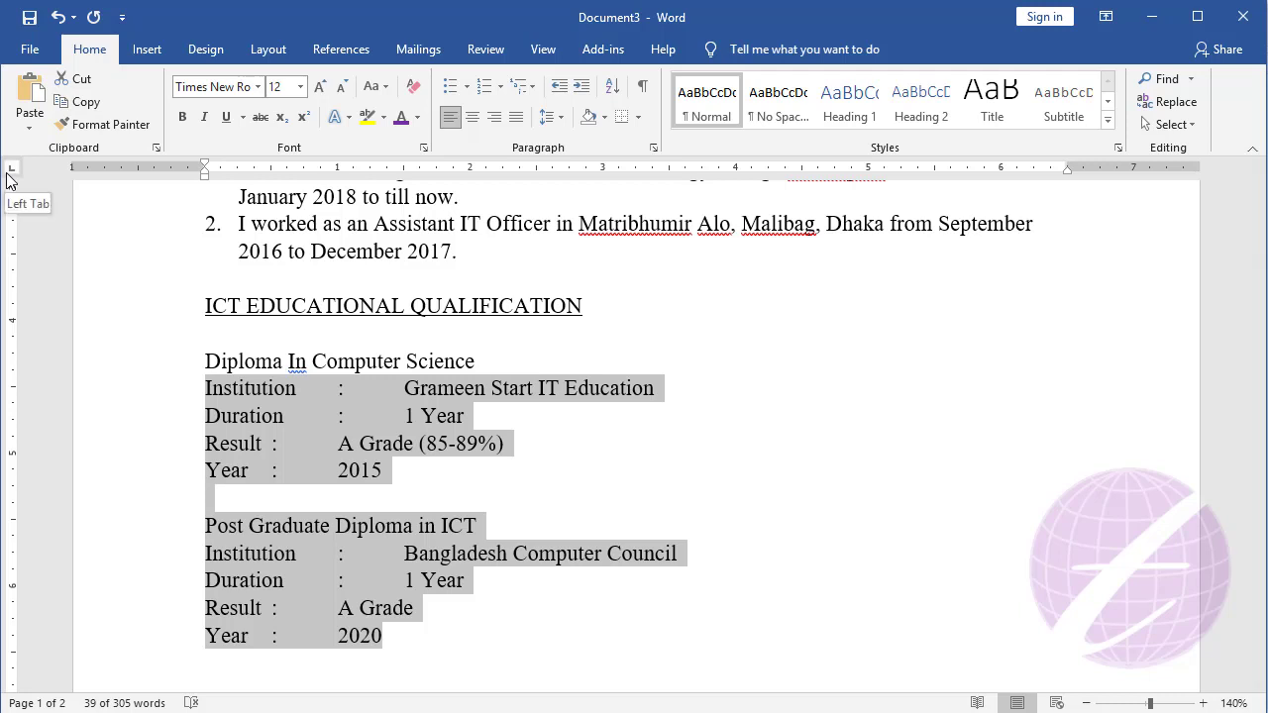
click(320, 170)
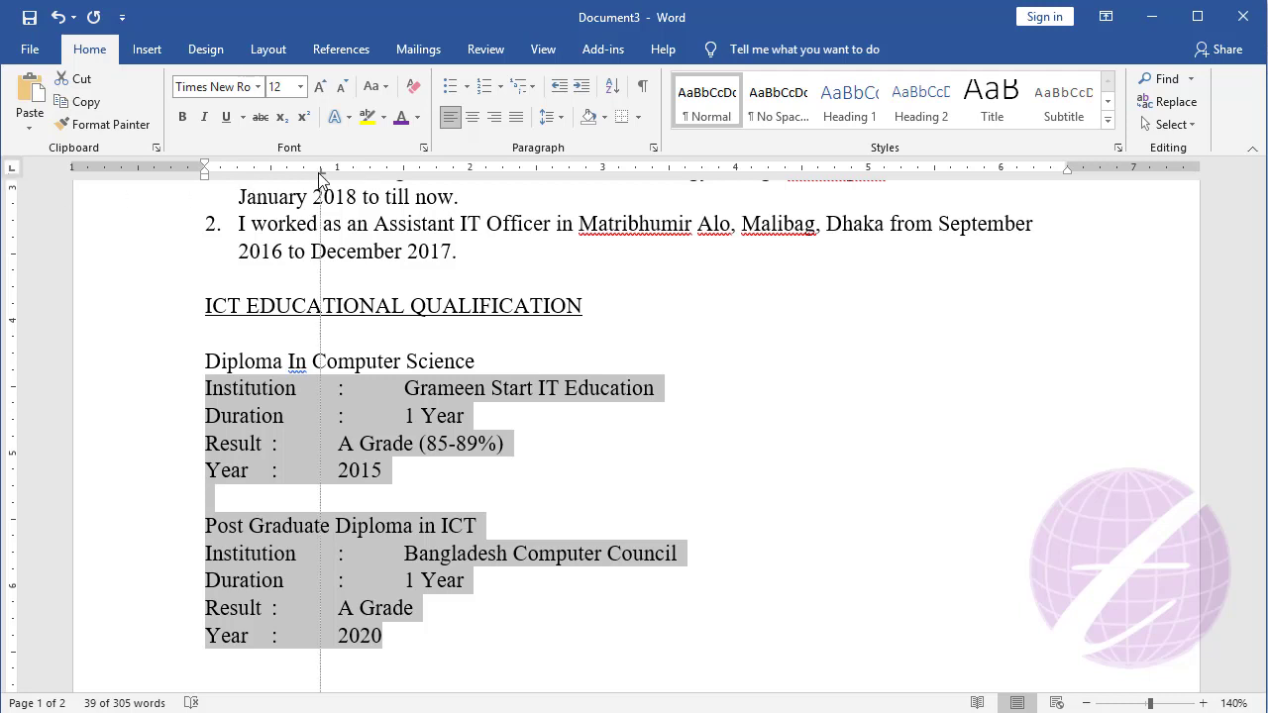
click(363, 170)
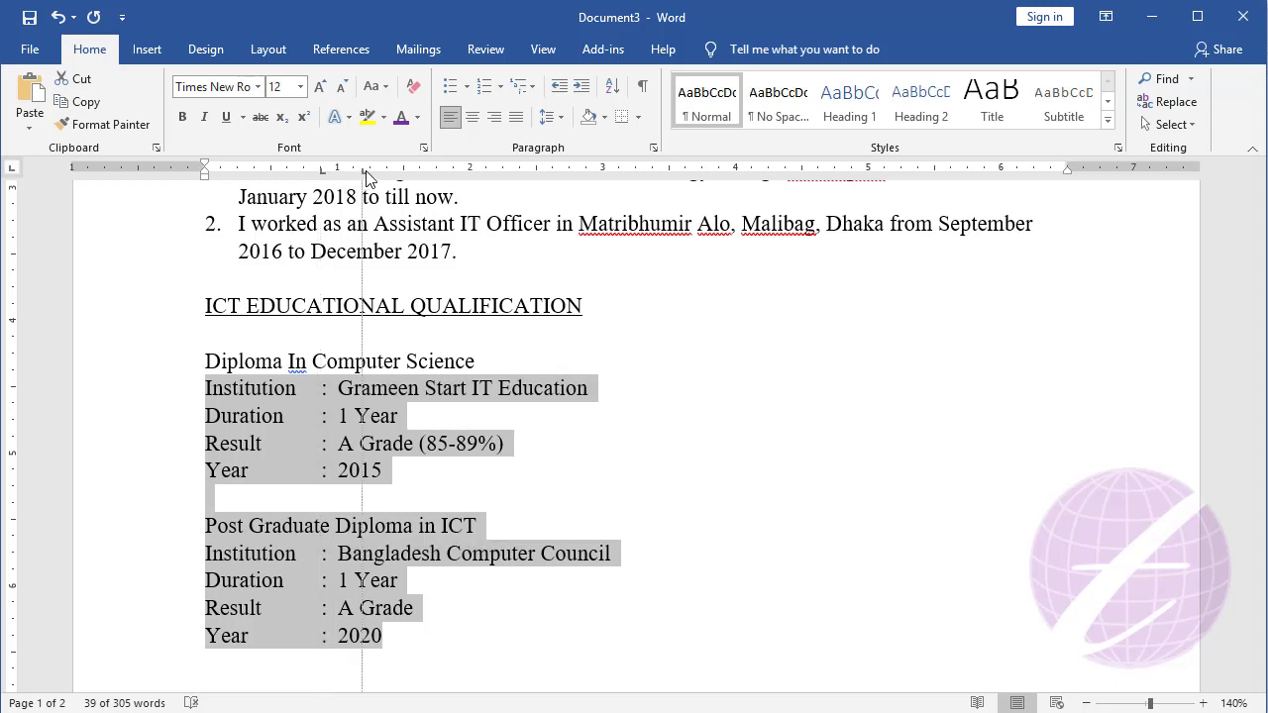
click(363, 416)
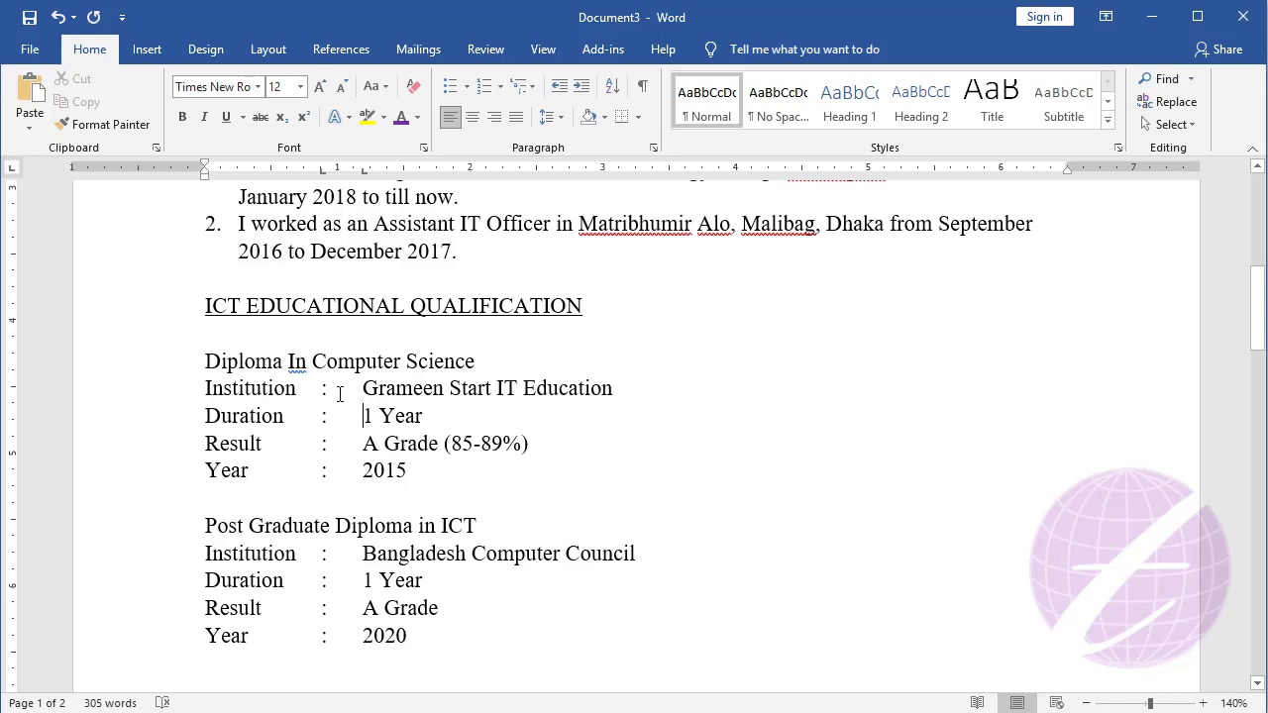
Tab-align the Year colon and 2015 with the detail rows above
click(362, 469)
key(BackSpace)
key(Left)
key(BackSpace)
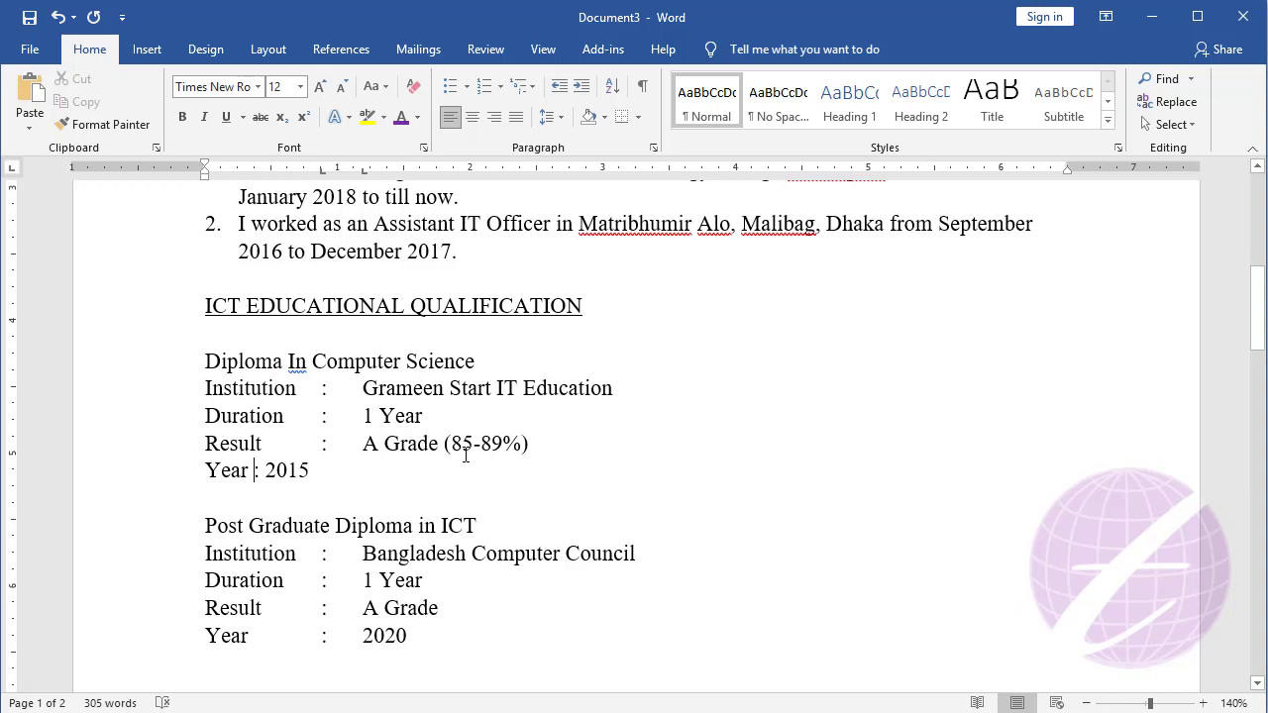
click(257, 471)
key(Tab)
key(Right)
key(Right)
key(BackSpace)
key(Tab)
Bold Diploma In Computer Science and Post Graduate Diploma in ICT titles
triple_click(219, 353)
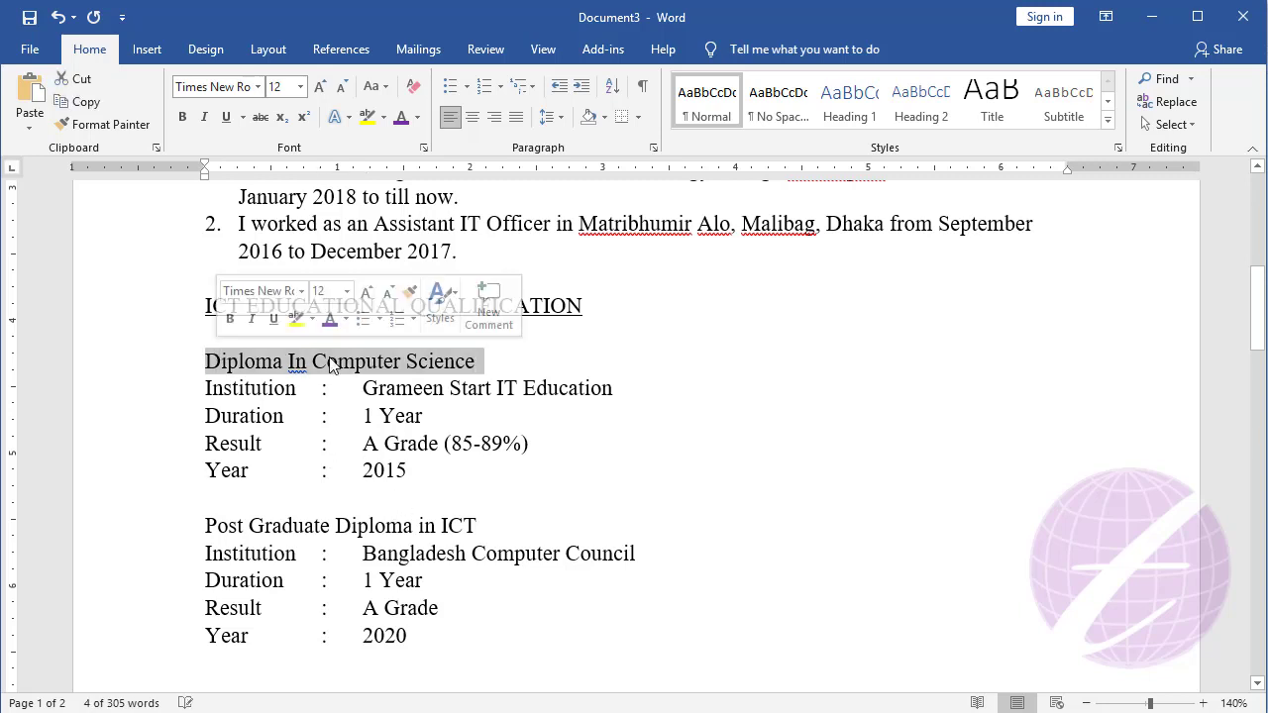
key(ctrl+b)
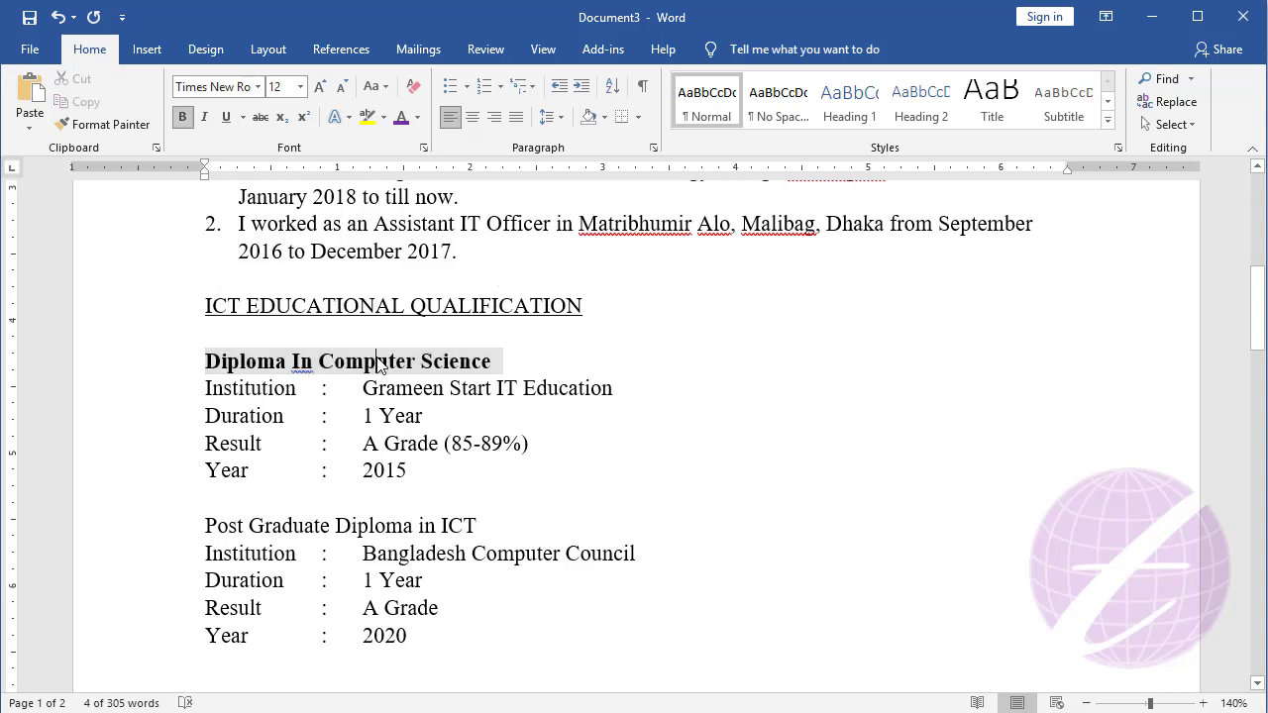
click(377, 363)
click(102, 127)
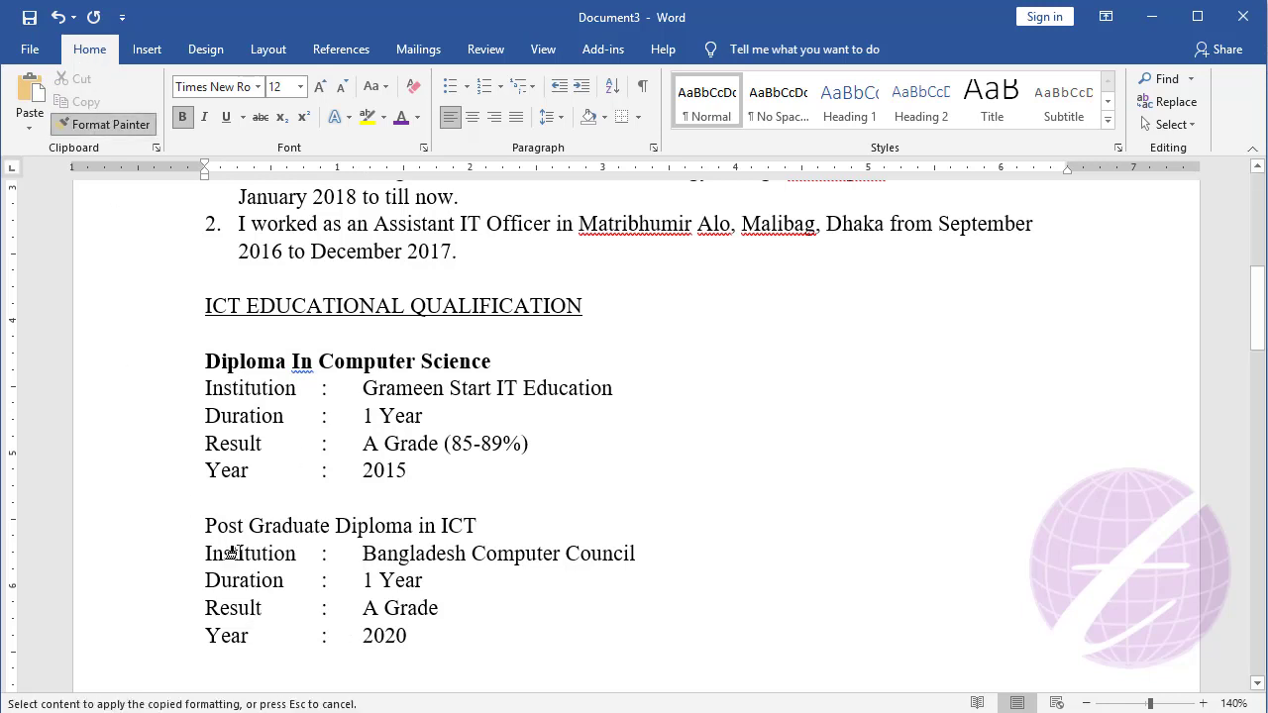
drag(203, 525, 475, 527)
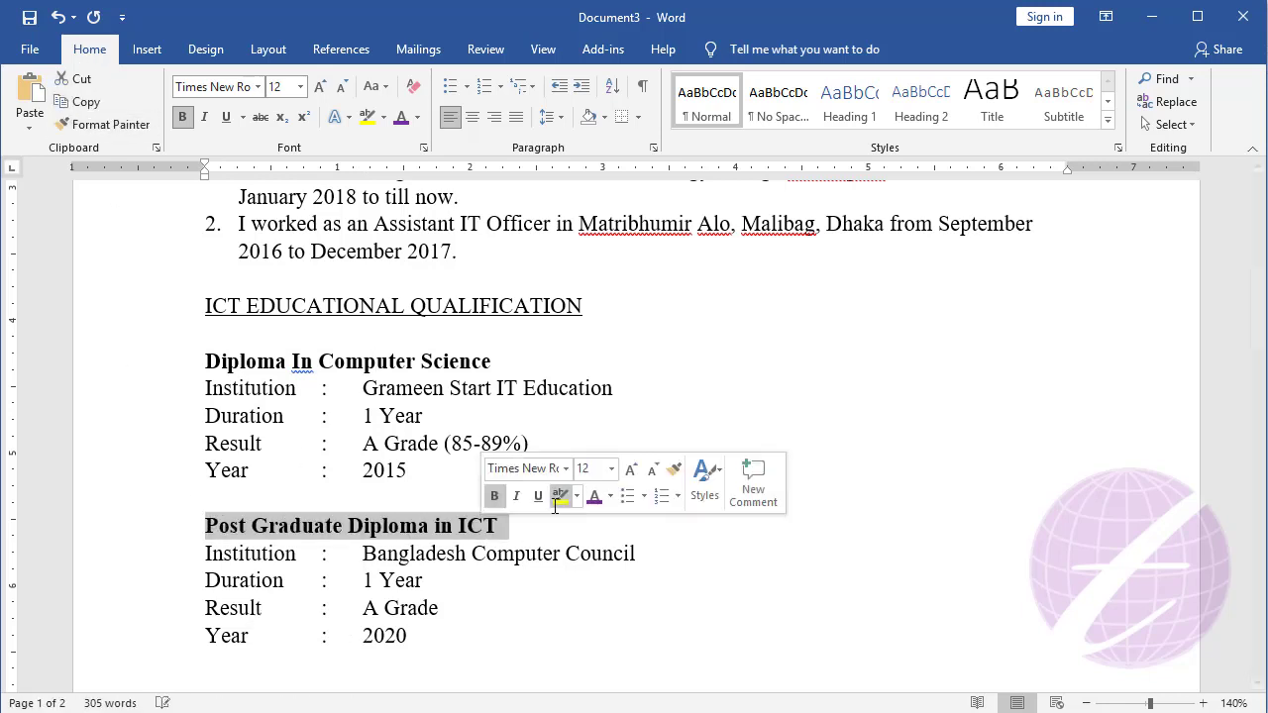
Format-paint the ICT heading's underline onto EDUCATIONAL QUALIFICATION
scroll(476, 525, down, 3)
scroll(475, 498, down, 3)
scroll(512, 469, up, 1)
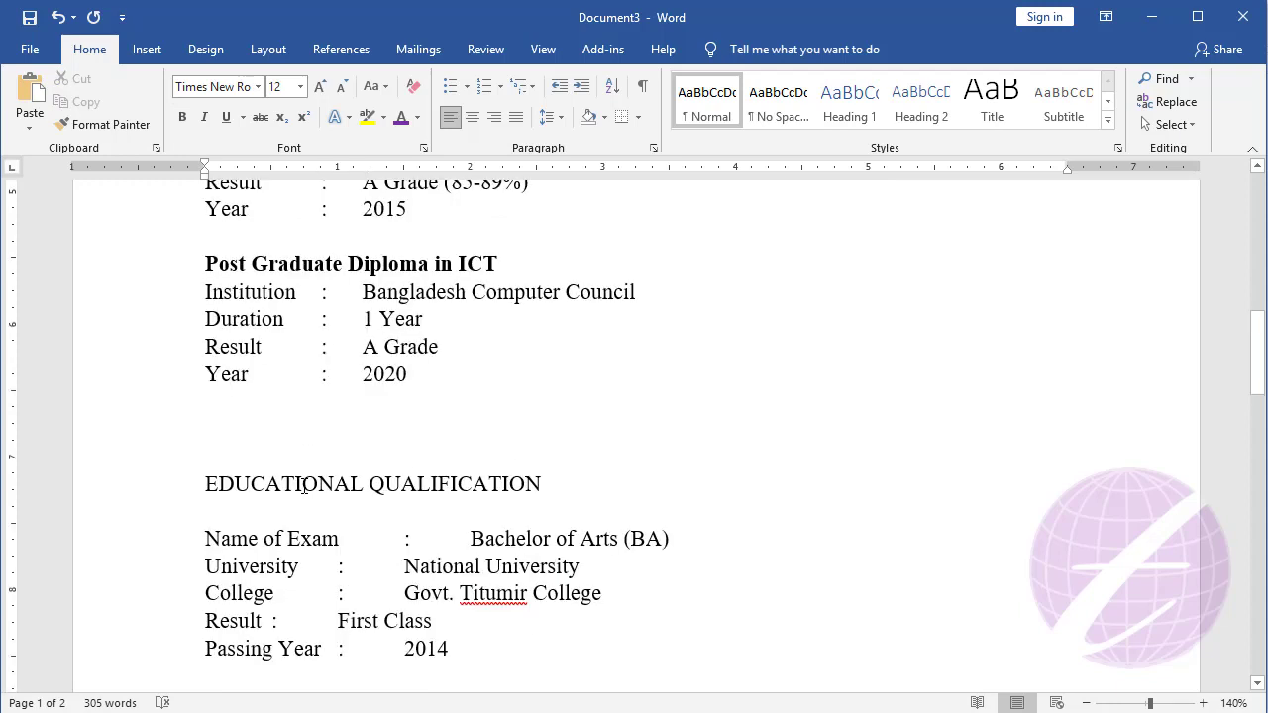
click(333, 482)
scroll(315, 482, up, 3)
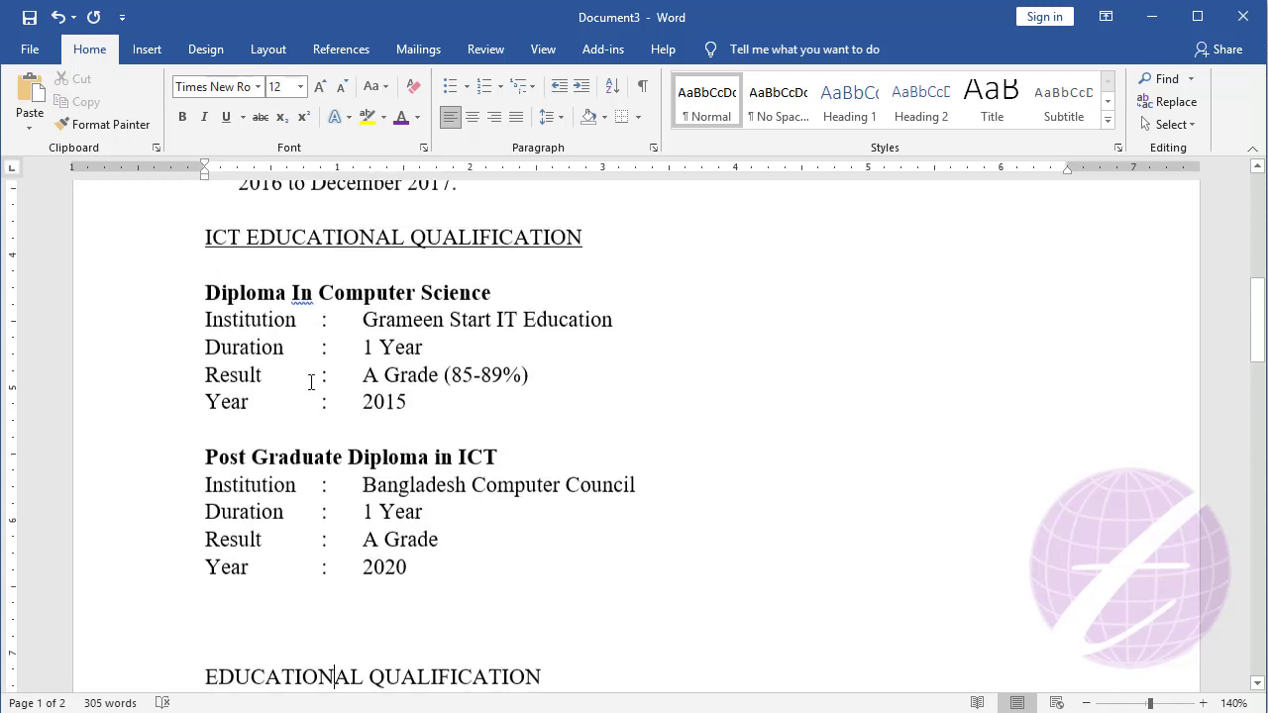
click(249, 238)
click(104, 124)
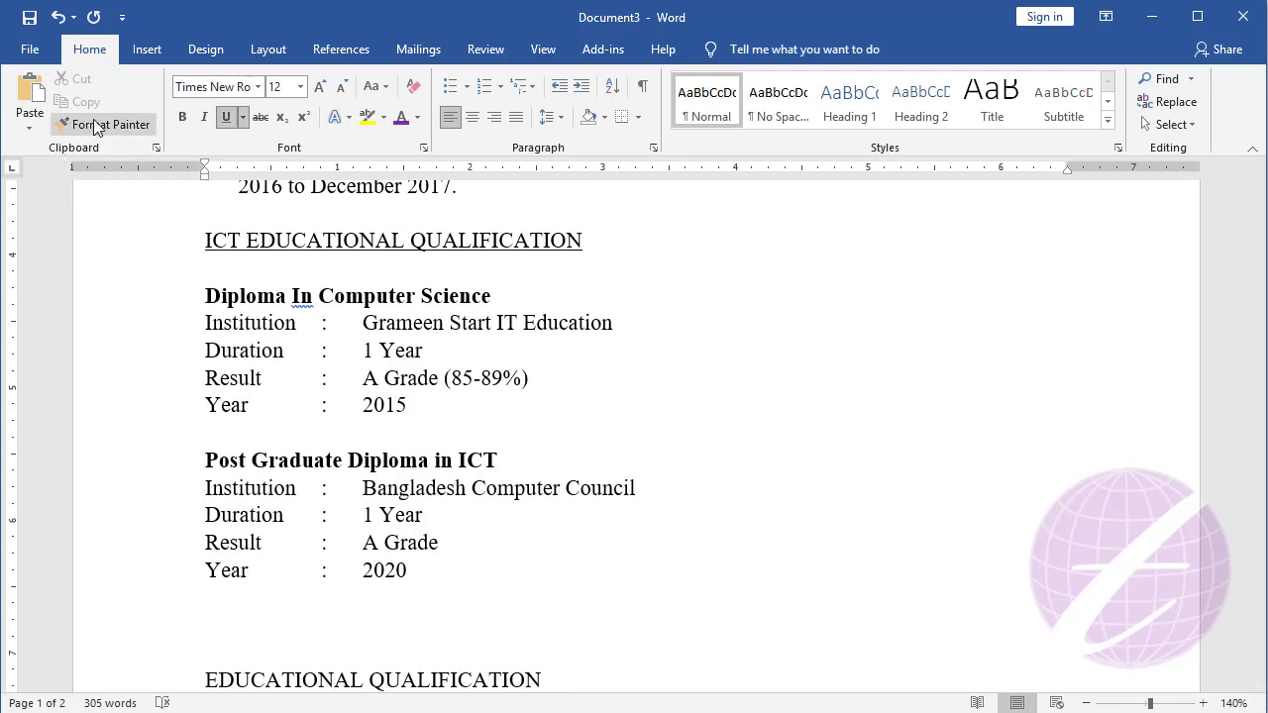
scroll(248, 546, down, 3)
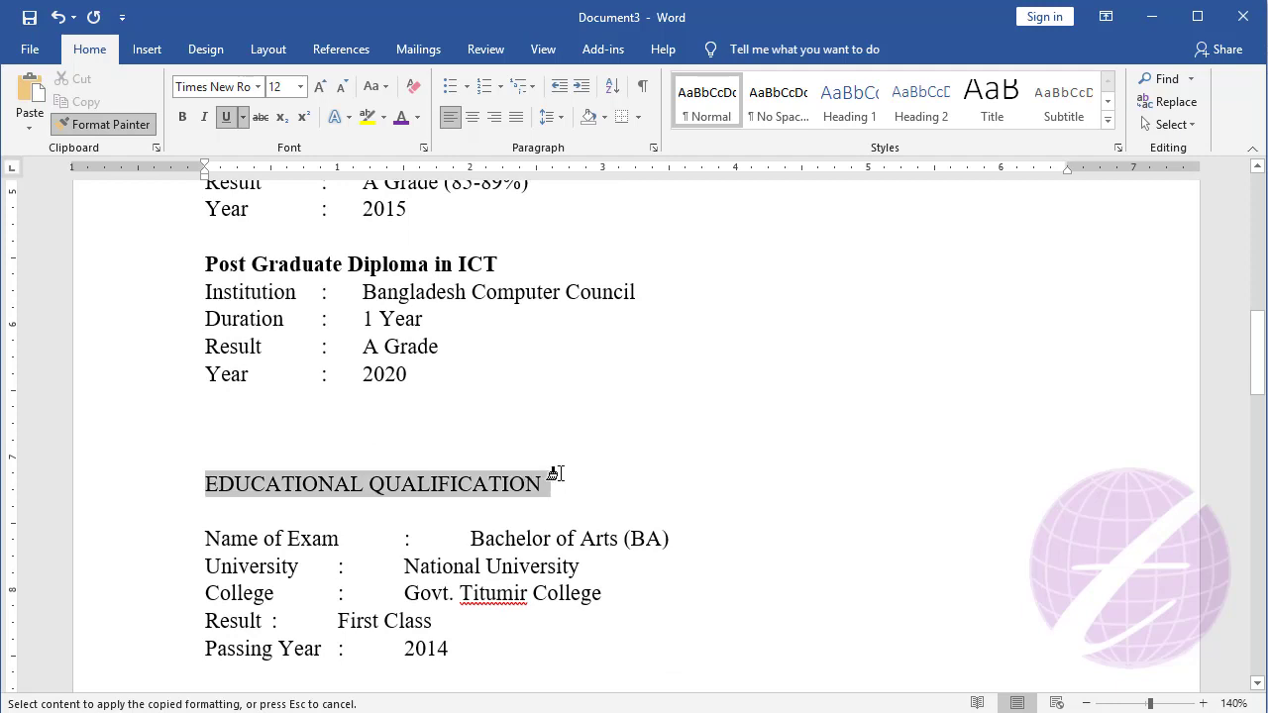
drag(202, 484, 555, 475)
Delete the extra blank line above the EDUCATIONAL QUALIFICATION heading
click(261, 442)
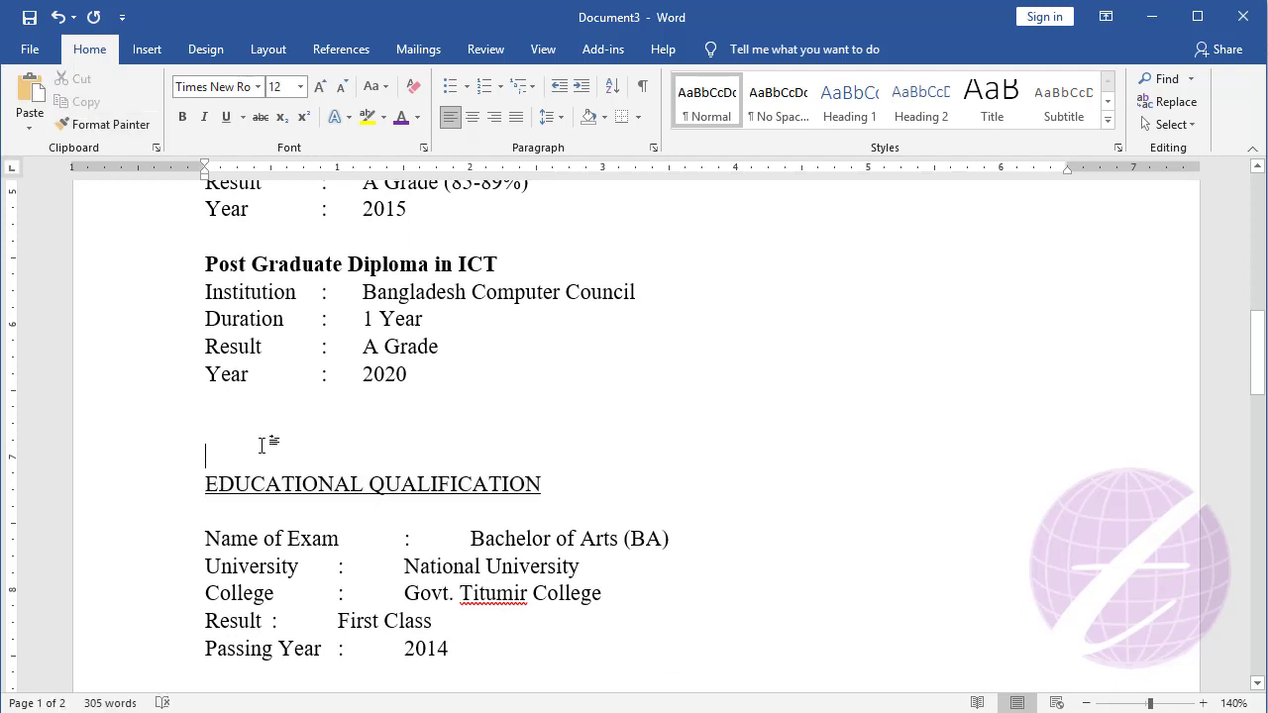
key(BackSpace)
key(BackSpace)
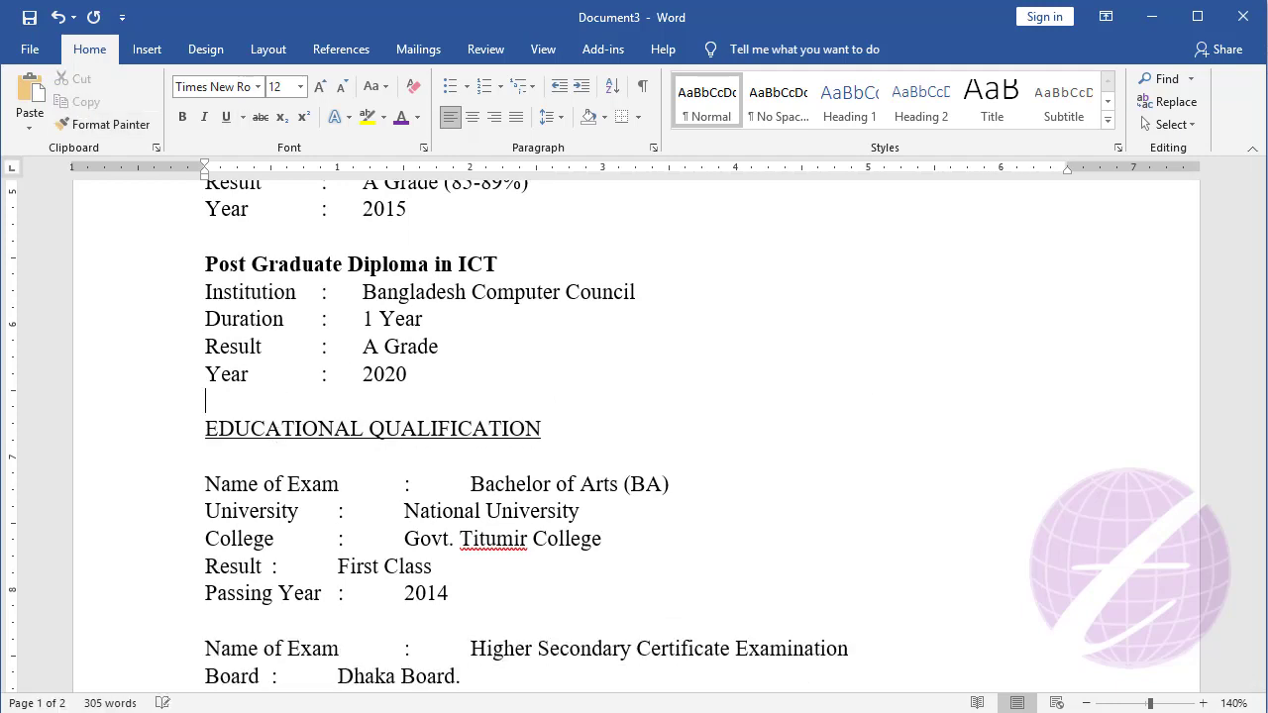
scroll(275, 490, down, 3)
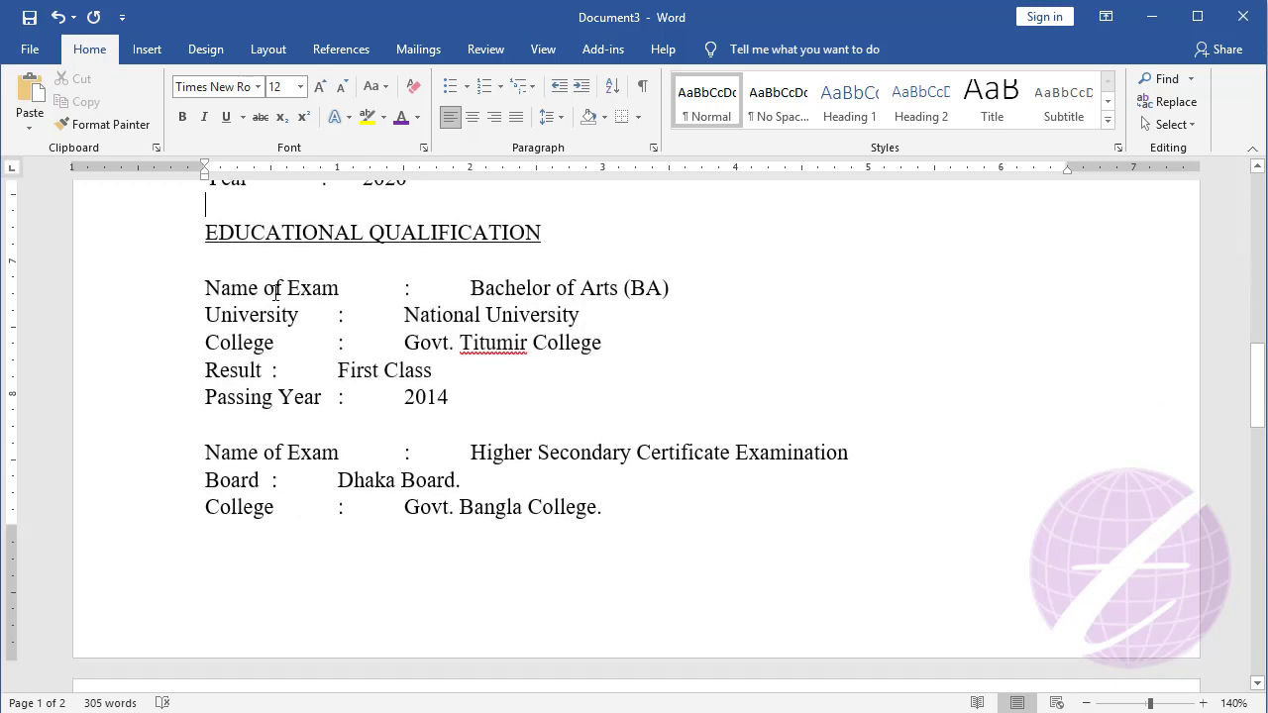
click(275, 290)
scroll(445, 513, down, 3)
scroll(445, 513, down, 6)
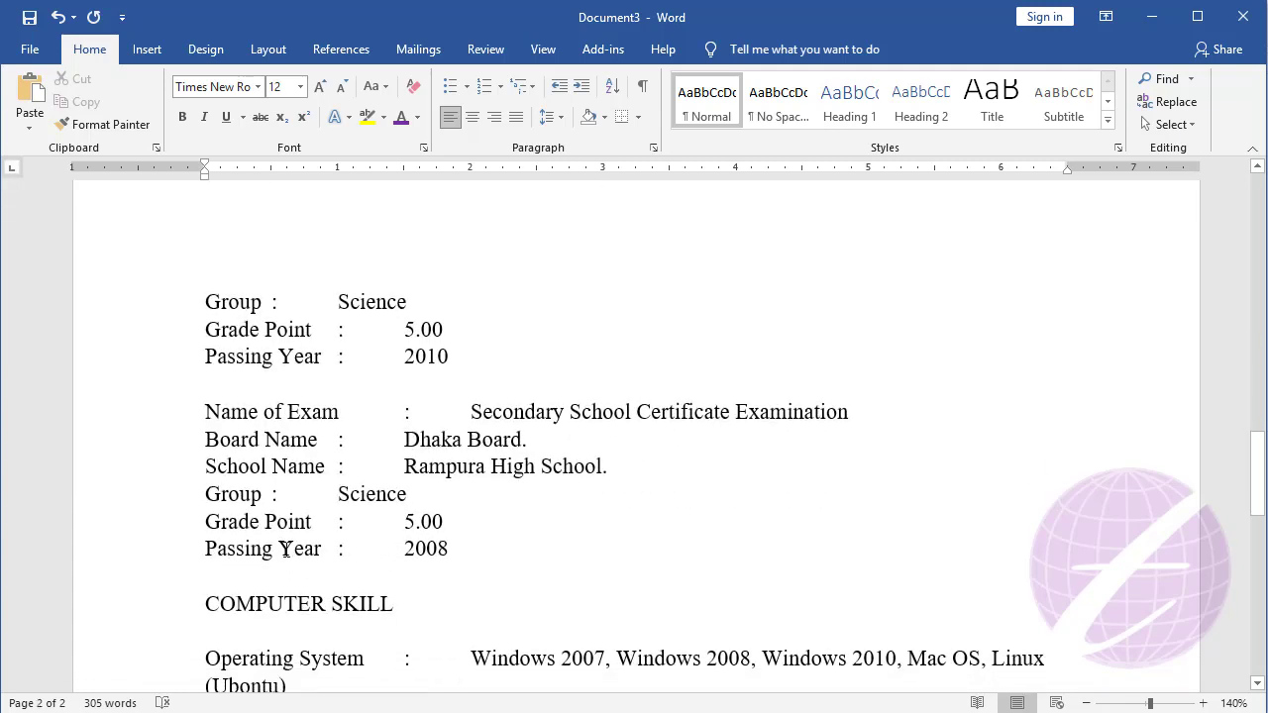
Select the exam entries through the 2008 Passing Year and drag a ruler tab stop to align their colons
shift+click(285, 550)
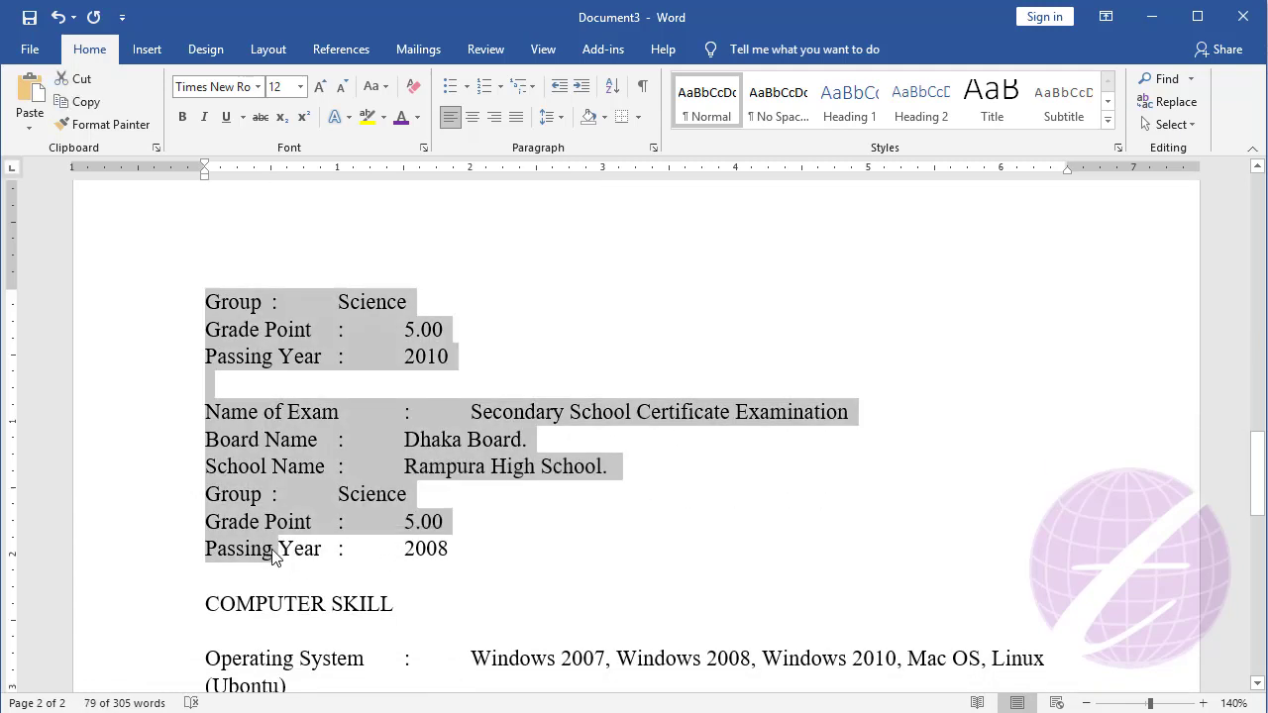
scroll(389, 526, up, 8)
scroll(393, 520, up, 2)
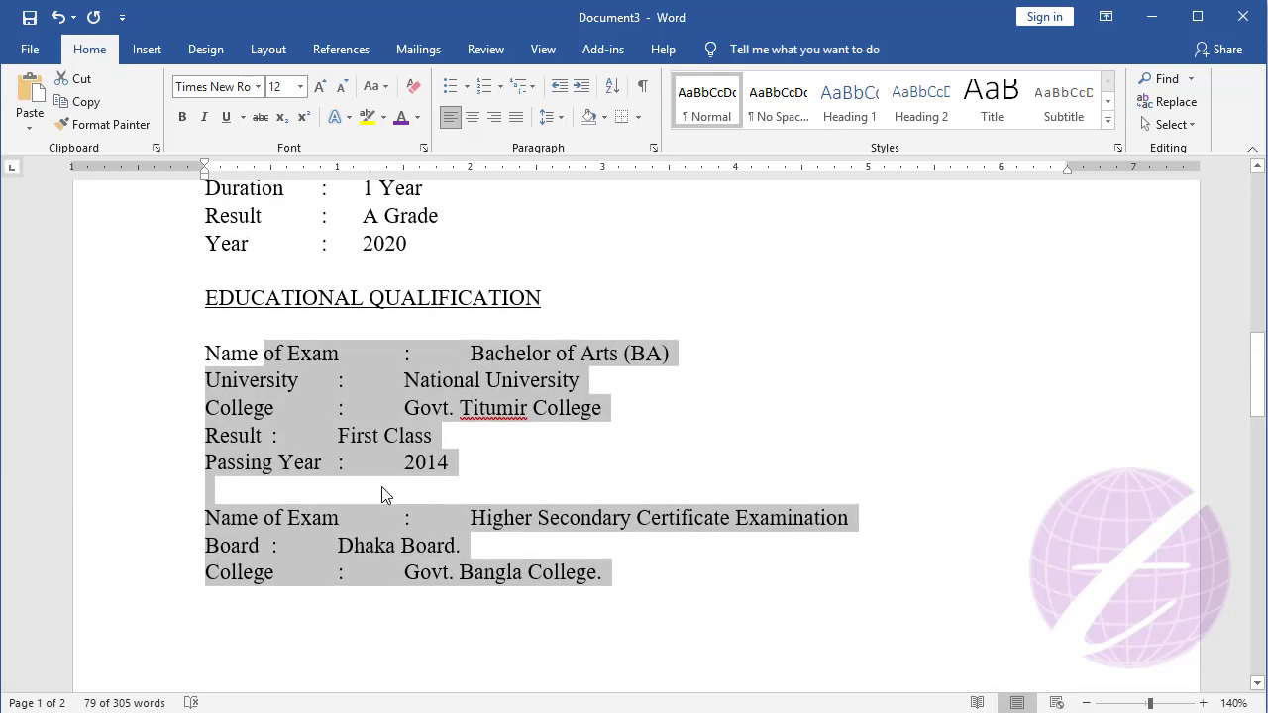
scroll(406, 394, up, 2)
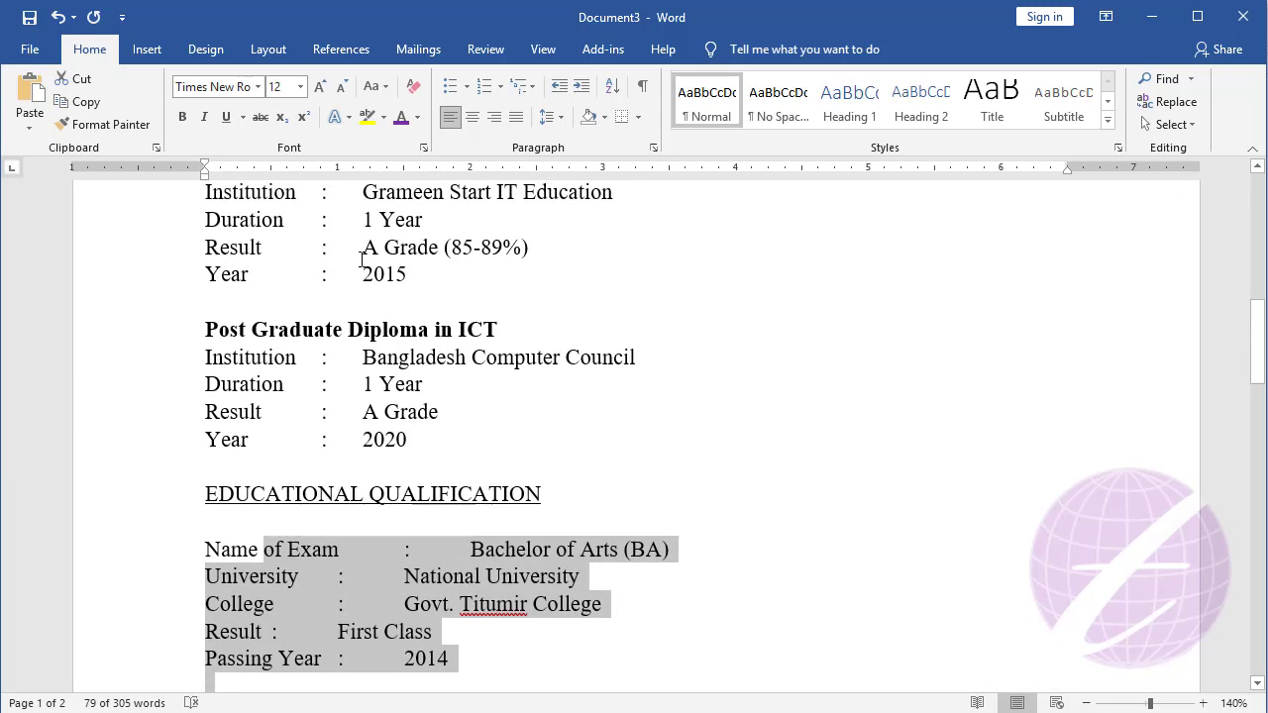
scroll(384, 411, down, 2)
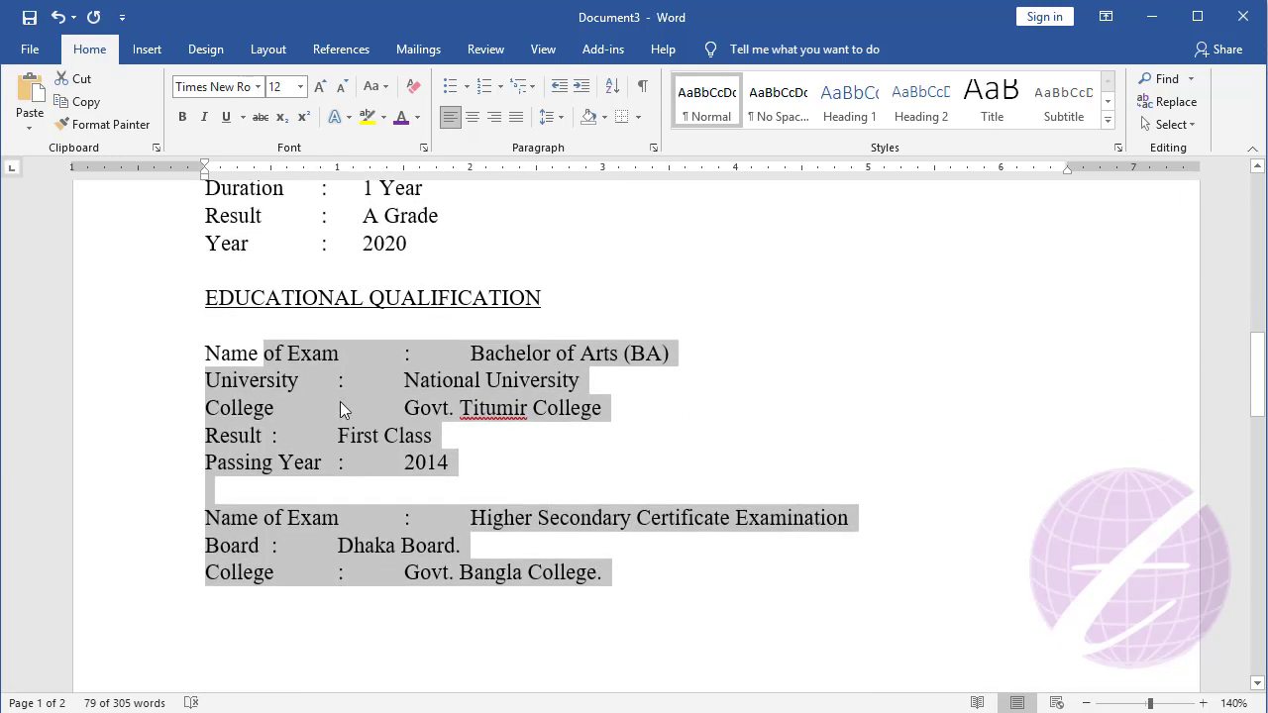
scroll(340, 401, up, 2)
scroll(319, 417, down, 3)
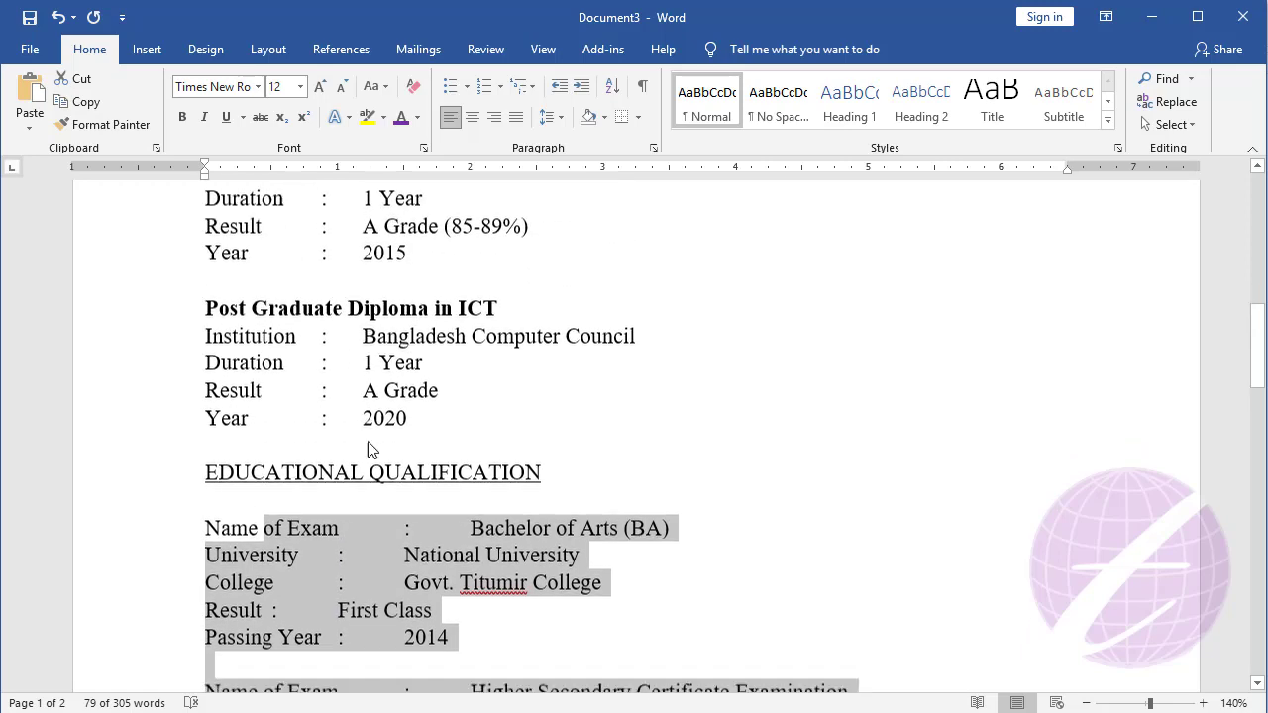
scroll(363, 461, up, 2)
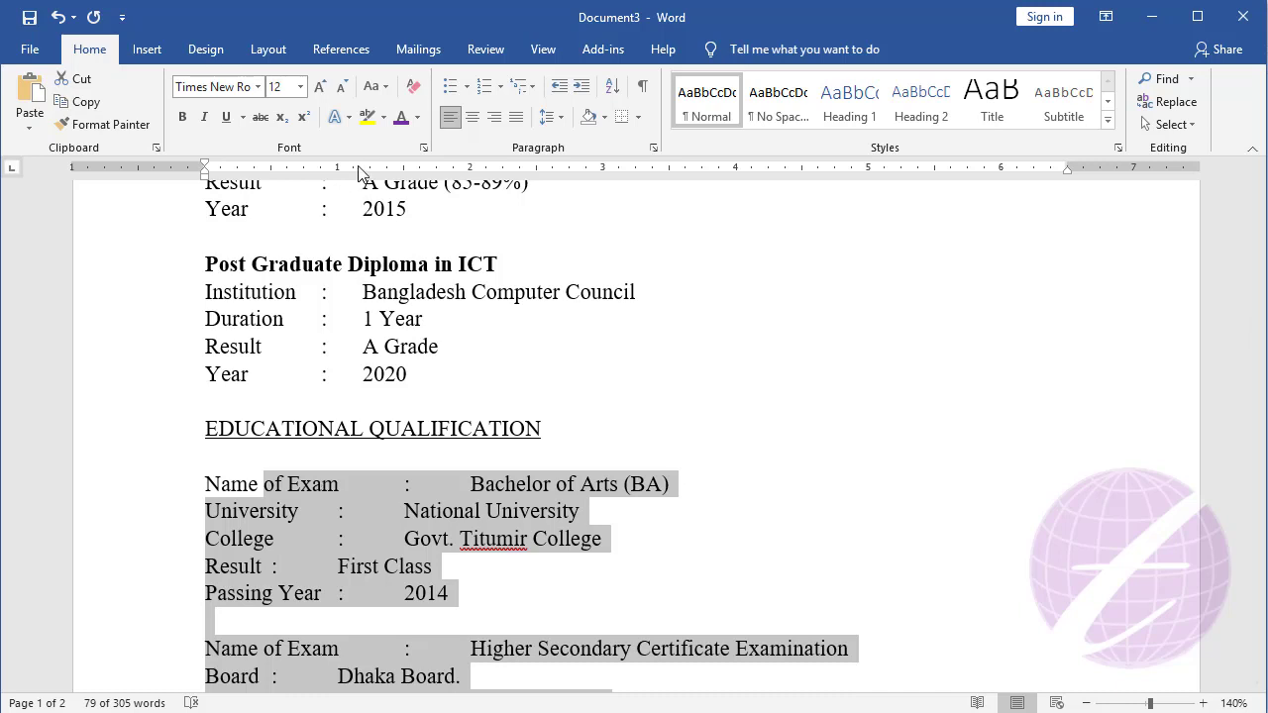
drag(355, 173, 359, 176)
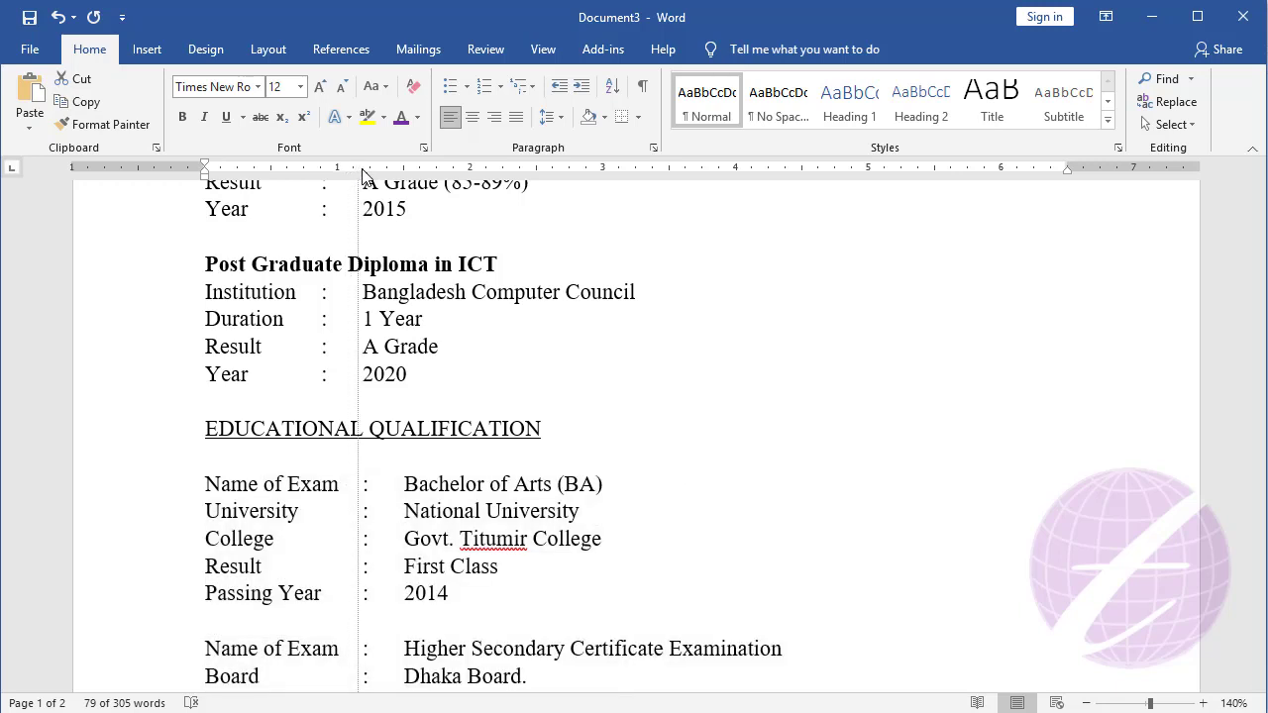
drag(362, 176, 370, 181)
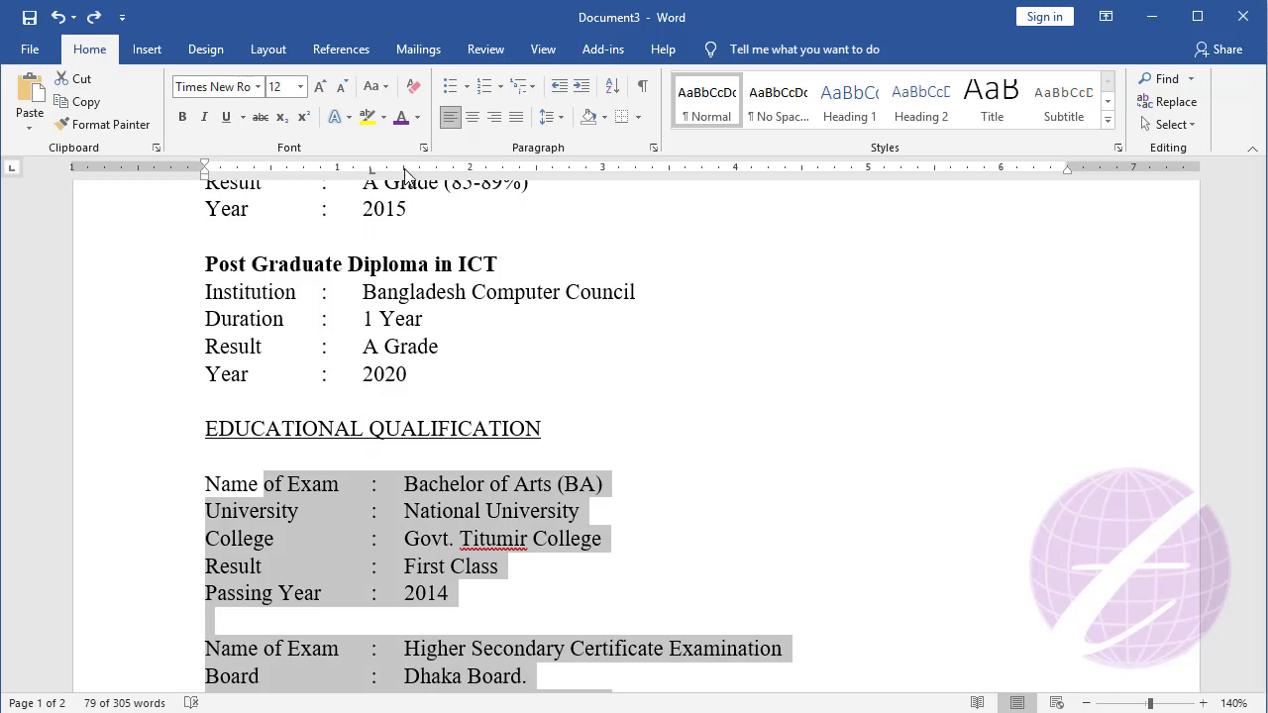
click(404, 170)
click(433, 487)
scroll(417, 489, down, 5)
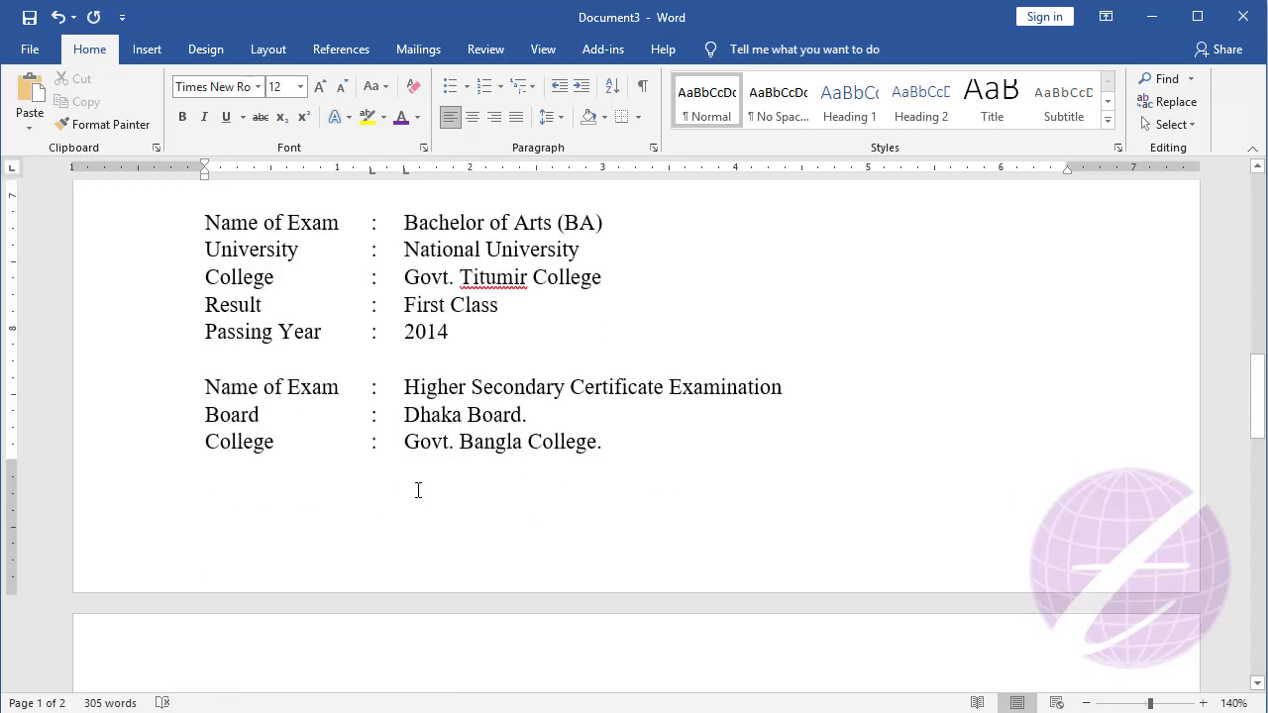
Copy the EDUCATIONAL QUALIFICATION heading's underline onto the COMPUTER SKILL heading with Format Painter
scroll(479, 384, down, 8)
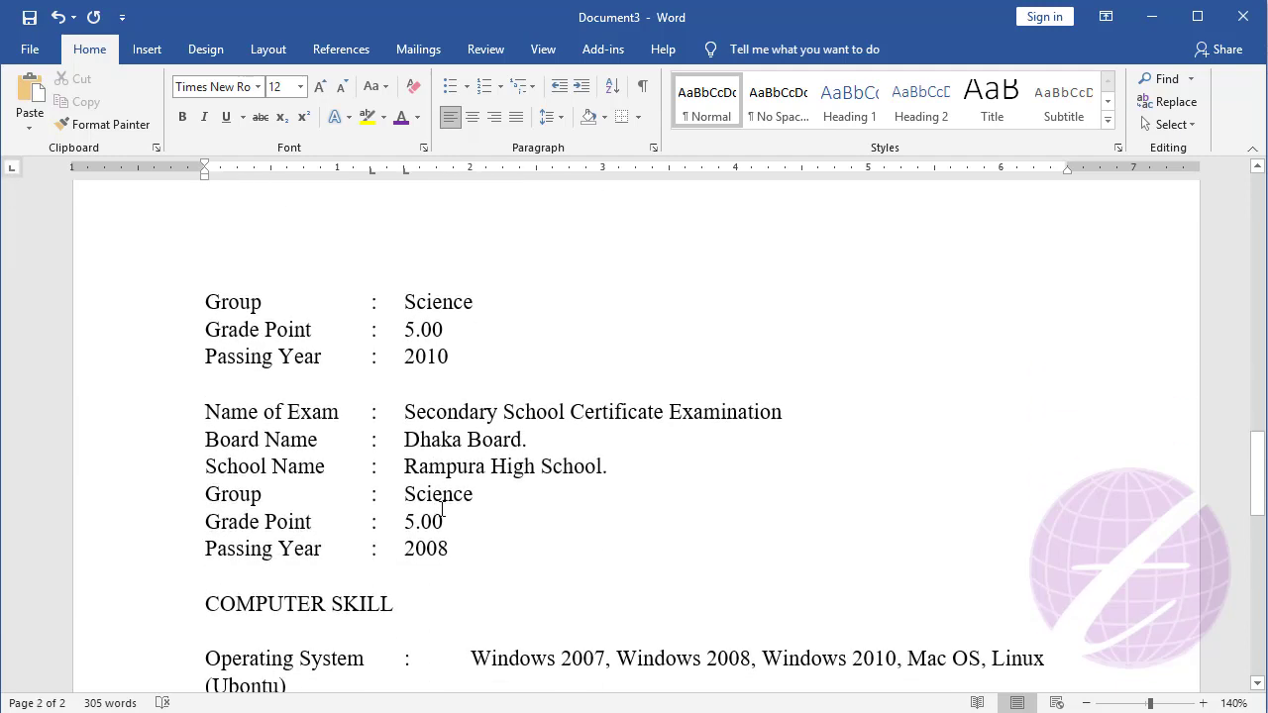
click(448, 522)
scroll(481, 514, down, 2)
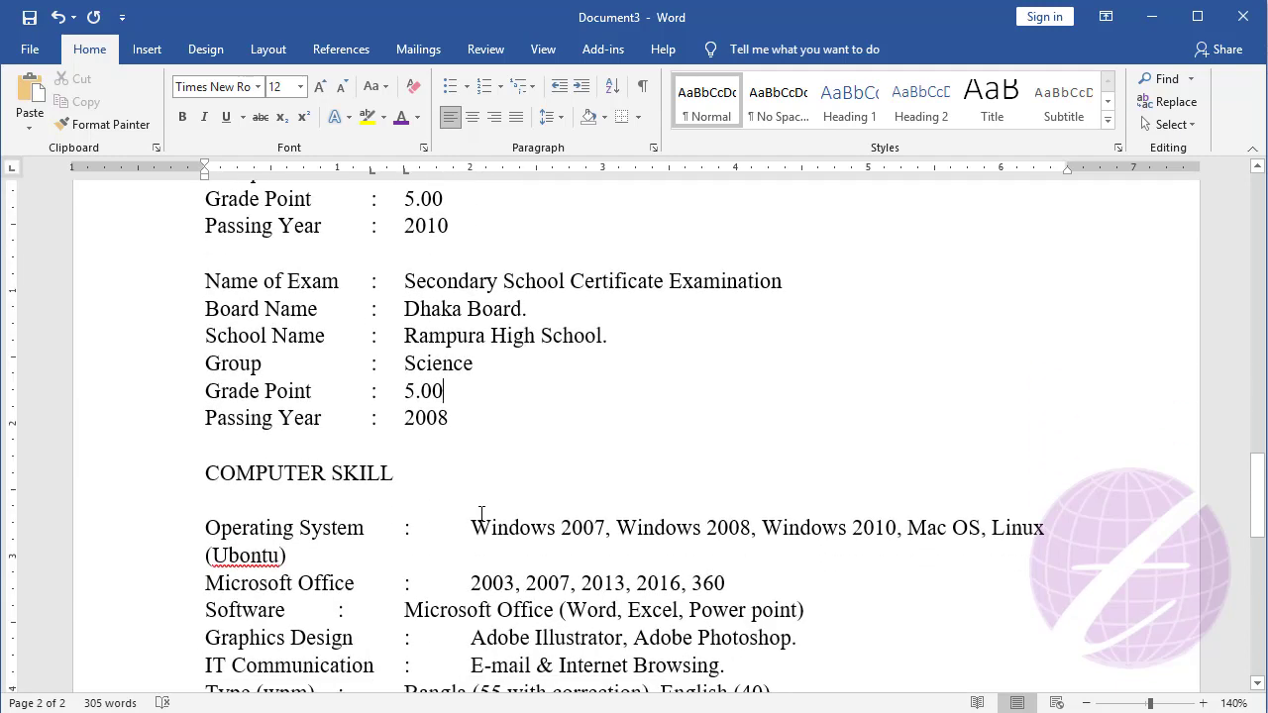
scroll(475, 515, down, 1)
click(297, 414)
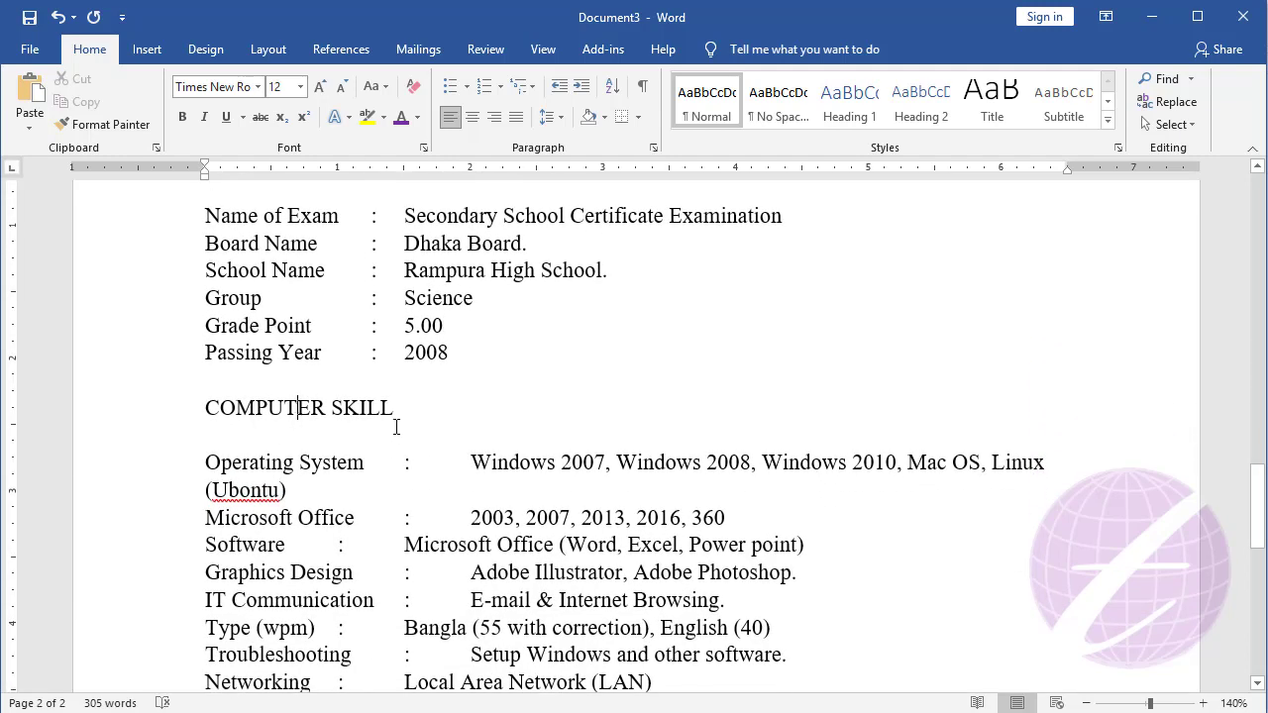
scroll(416, 447, up, 1)
scroll(337, 407, up, 5)
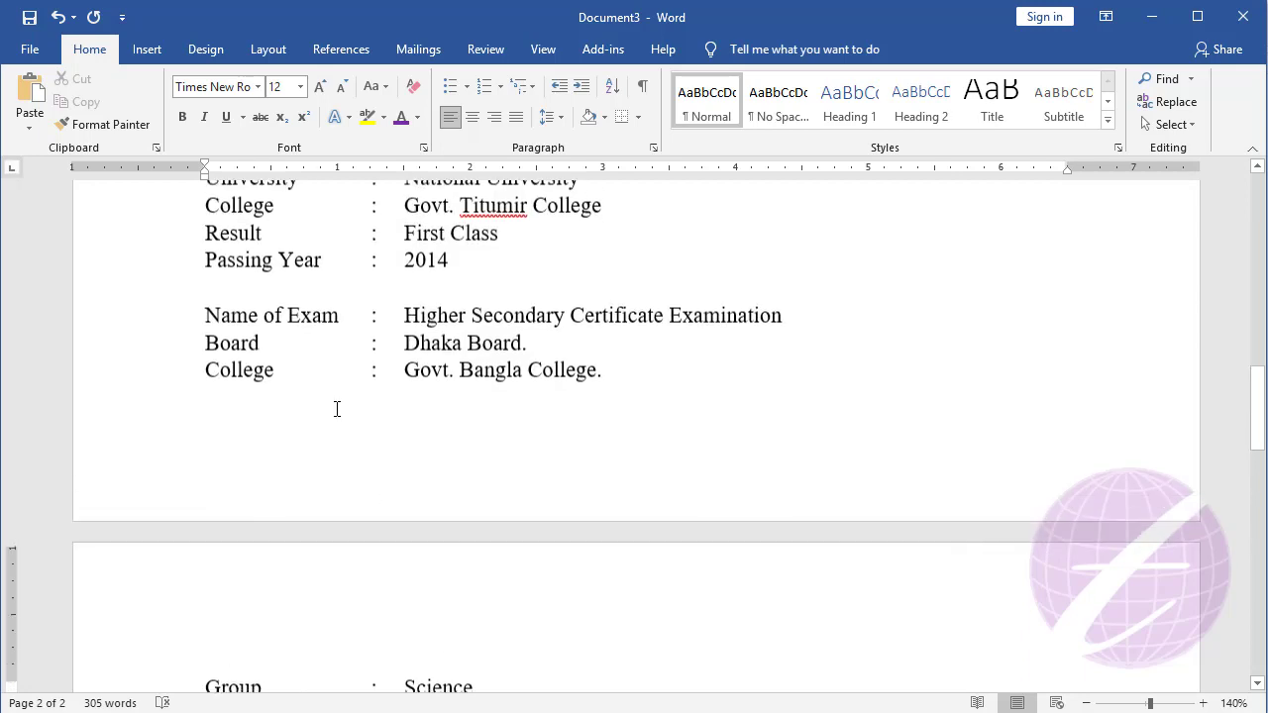
scroll(358, 414, up, 2)
click(521, 487)
scroll(495, 512, down, 3)
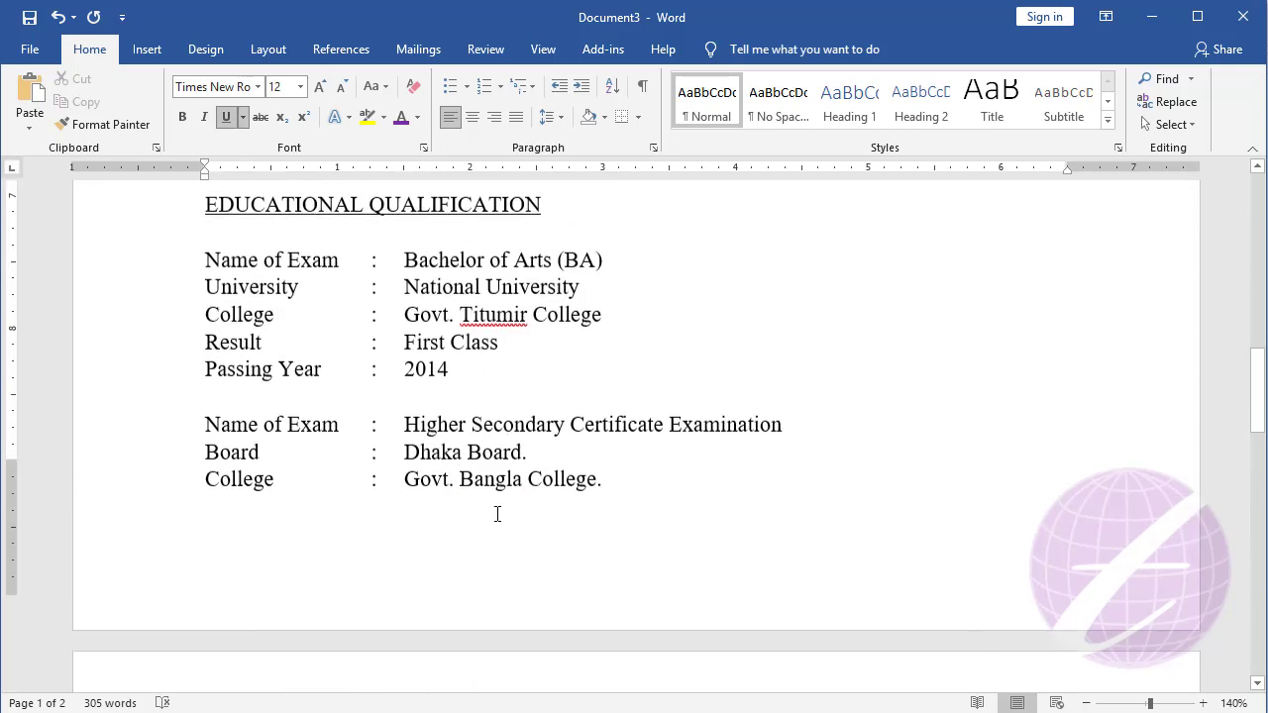
scroll(459, 516, down, 3)
click(104, 124)
scroll(248, 550, up, 5)
scroll(297, 510, up, 3)
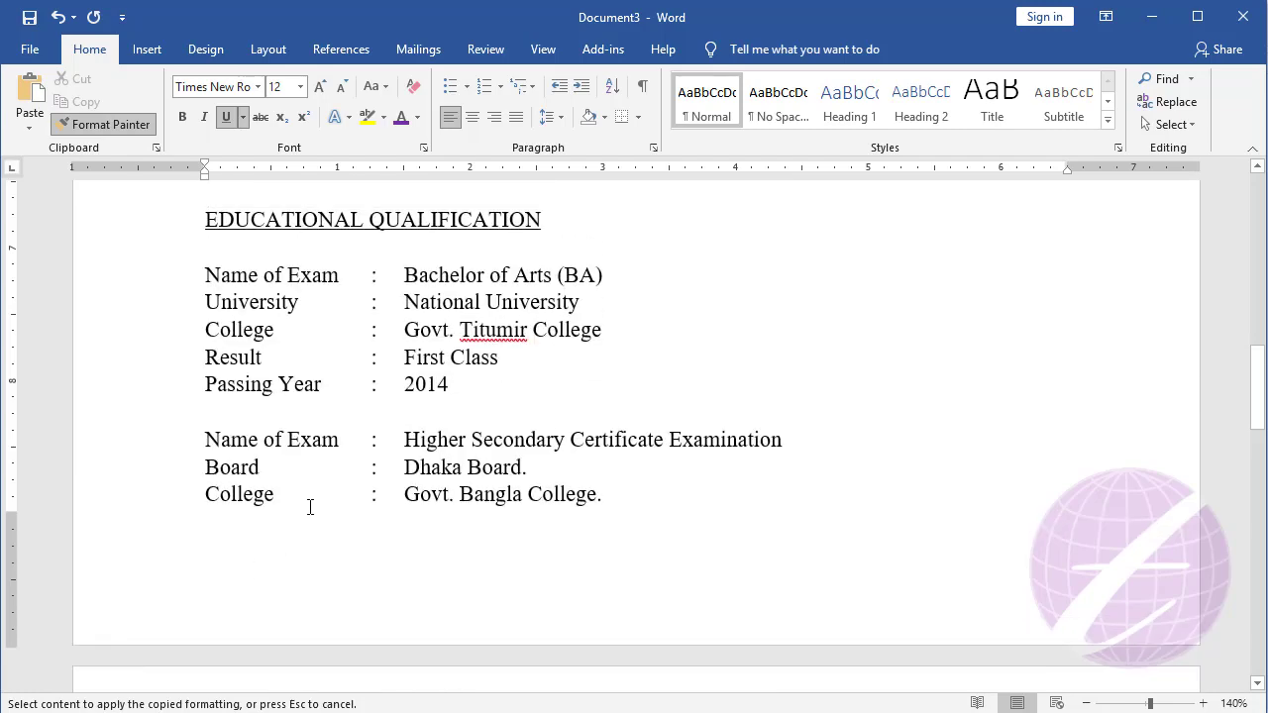
scroll(260, 542, down, 4)
scroll(259, 541, down, 4)
drag(201, 518, 394, 525)
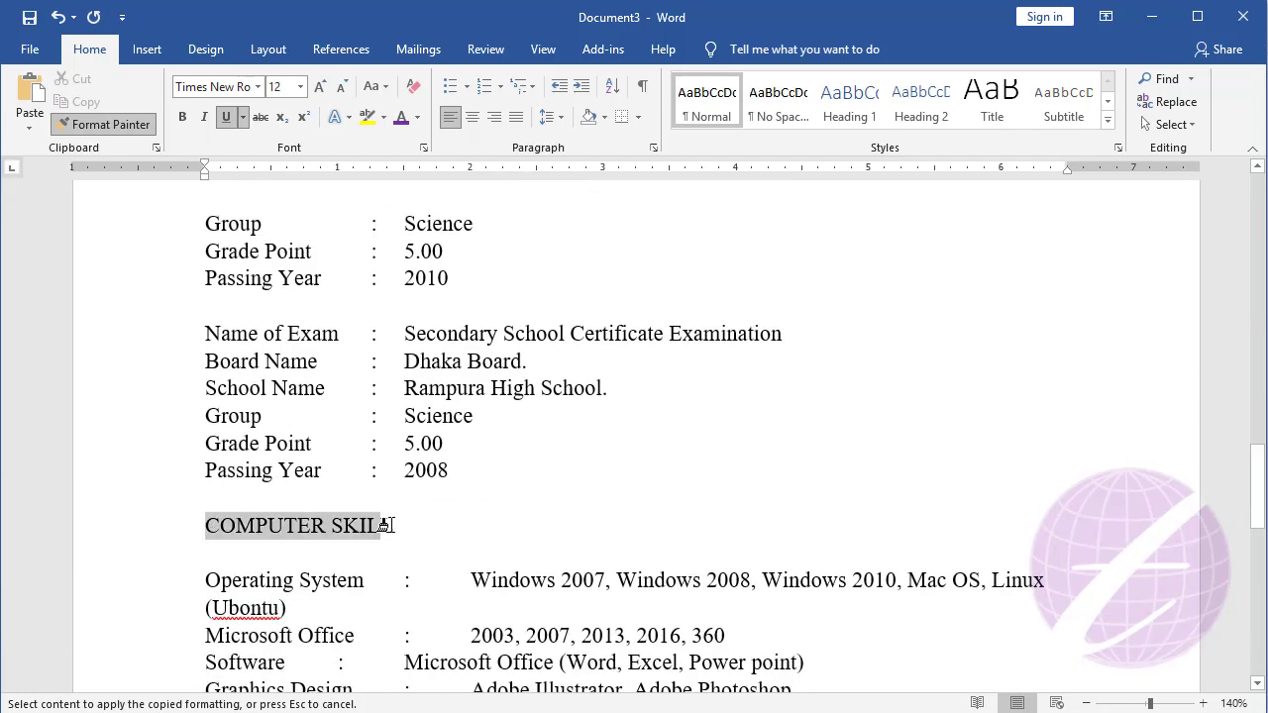
Delete the blank line below the COMPUTER SKILL heading
scroll(510, 546, down, 3)
click(456, 360)
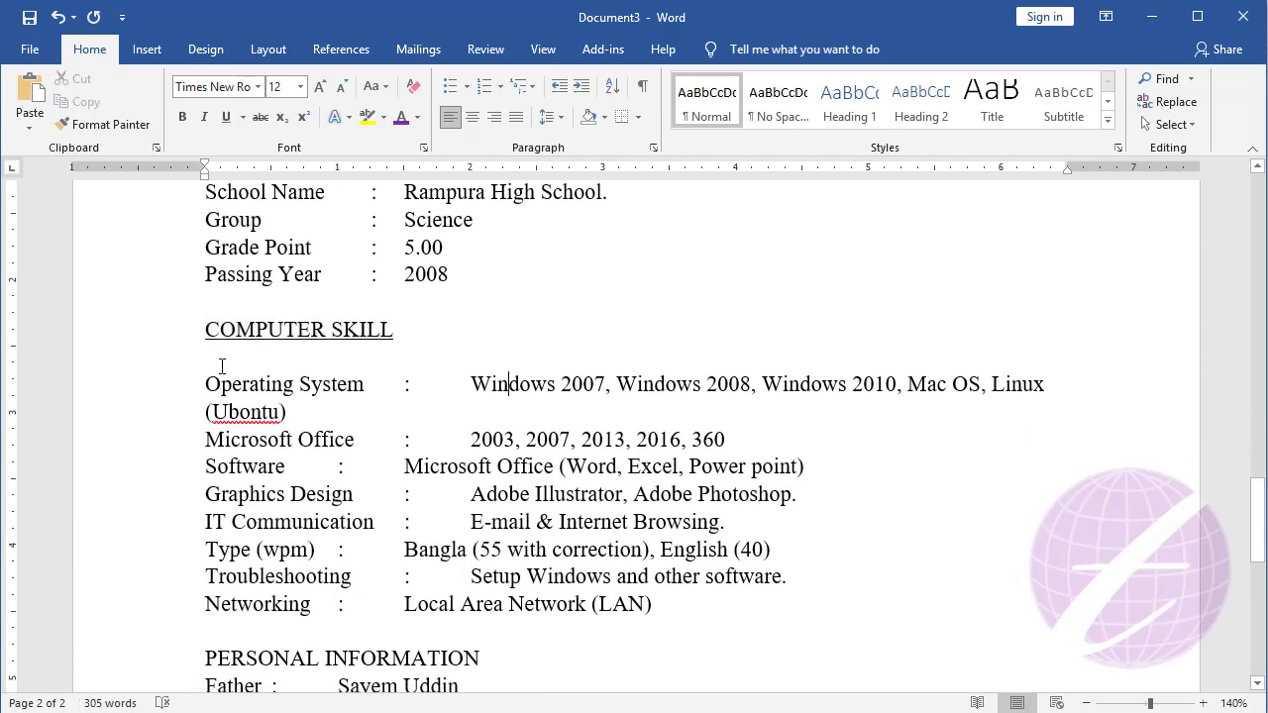
key(BackSpace)
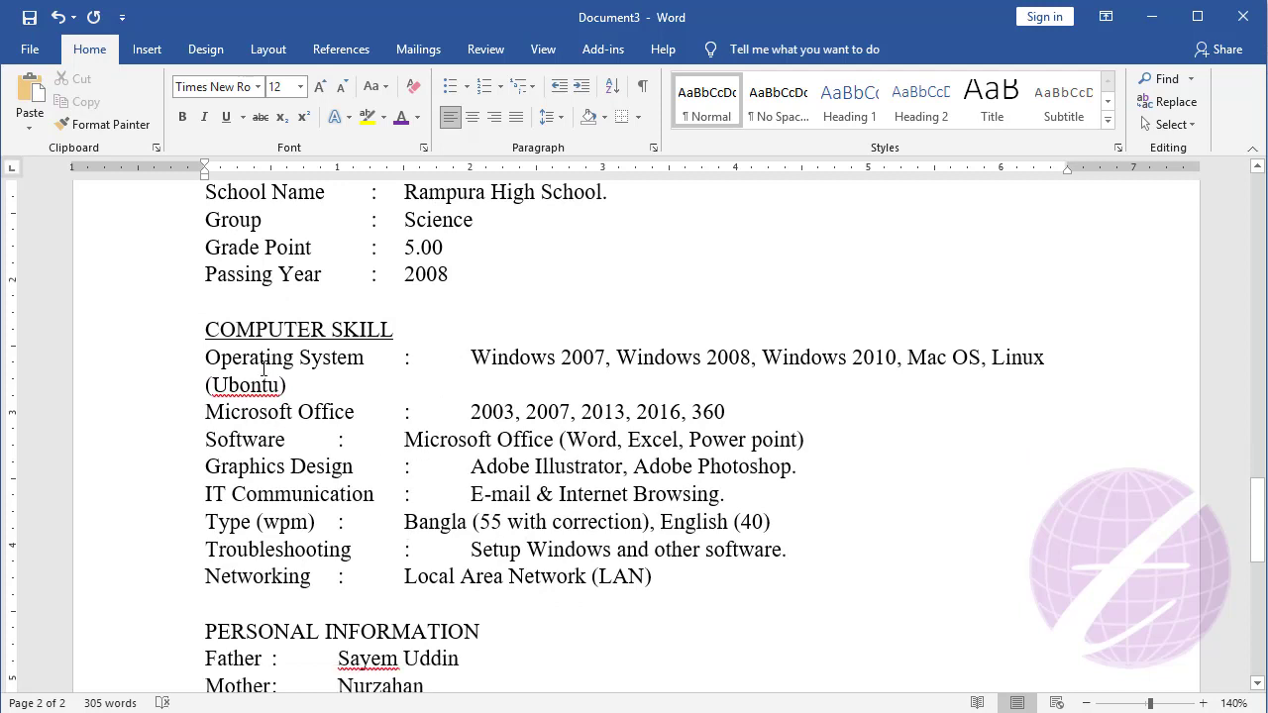
Select the Computer Skill entries through Networking and add ruler tab stops for the colons and values
drag(205, 357, 495, 525)
drag(512, 567, 509, 572)
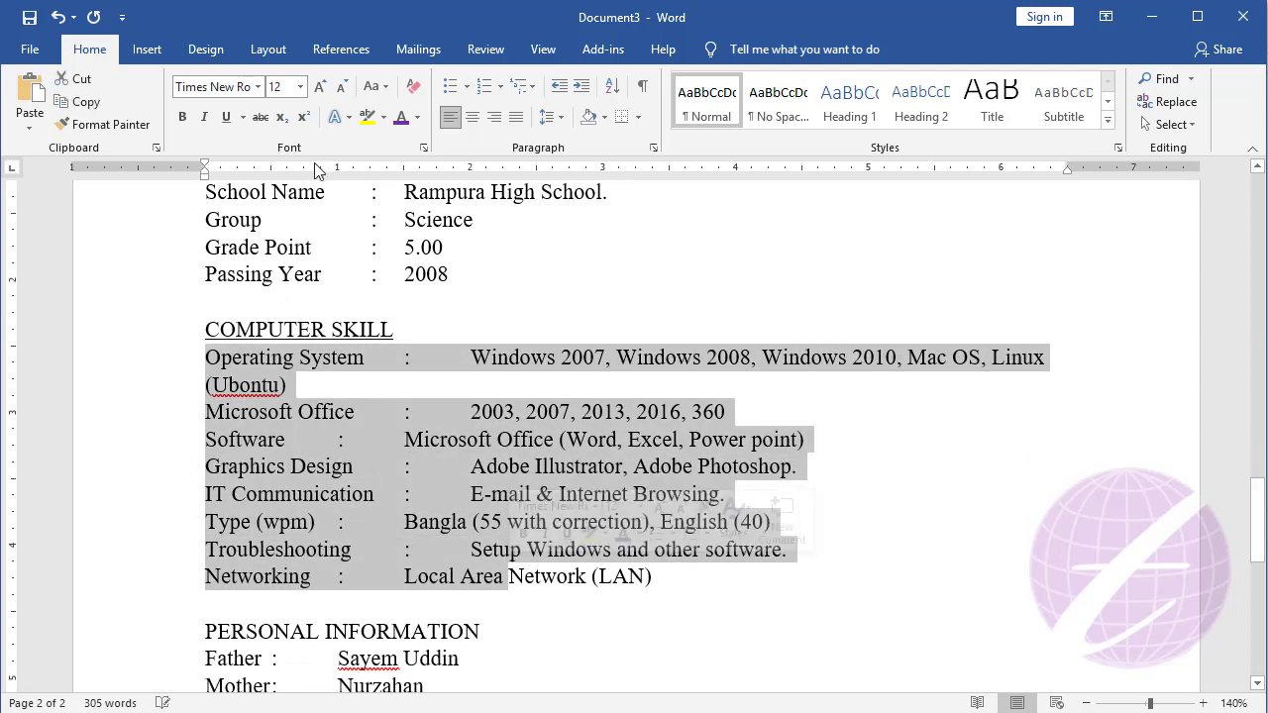
click(402, 171)
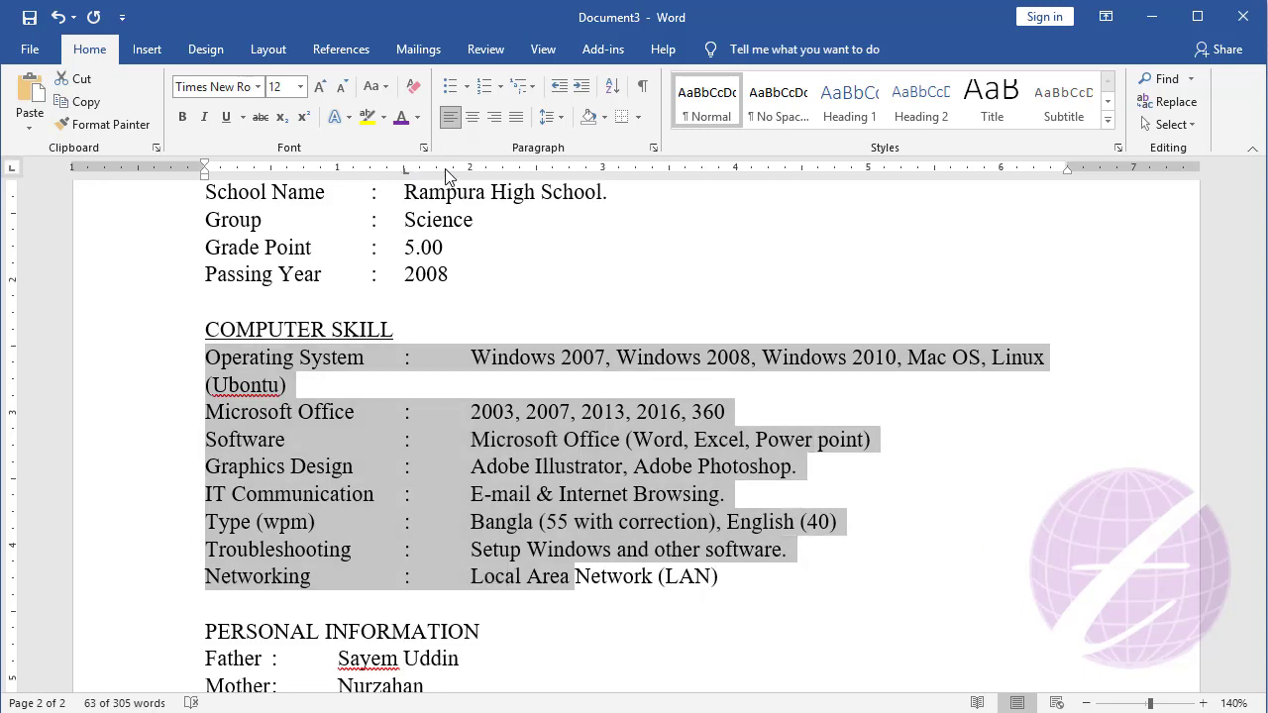
click(446, 170)
drag(446, 172, 443, 170)
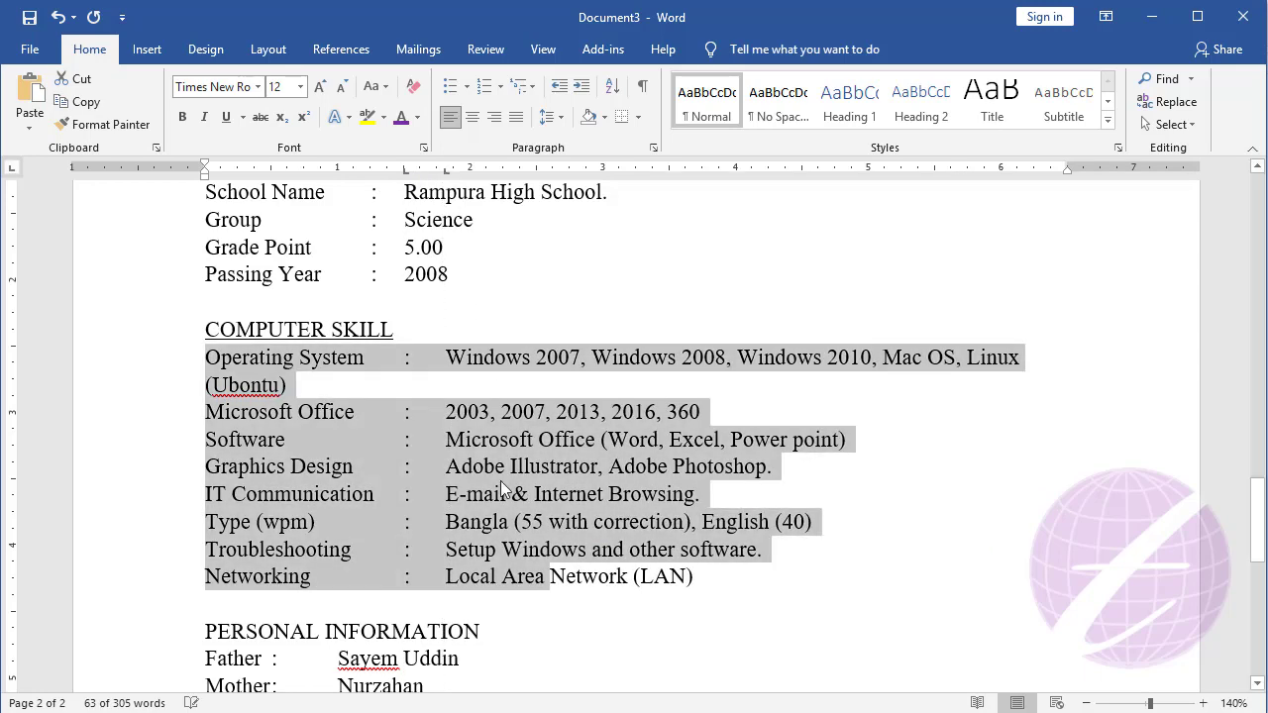
click(504, 494)
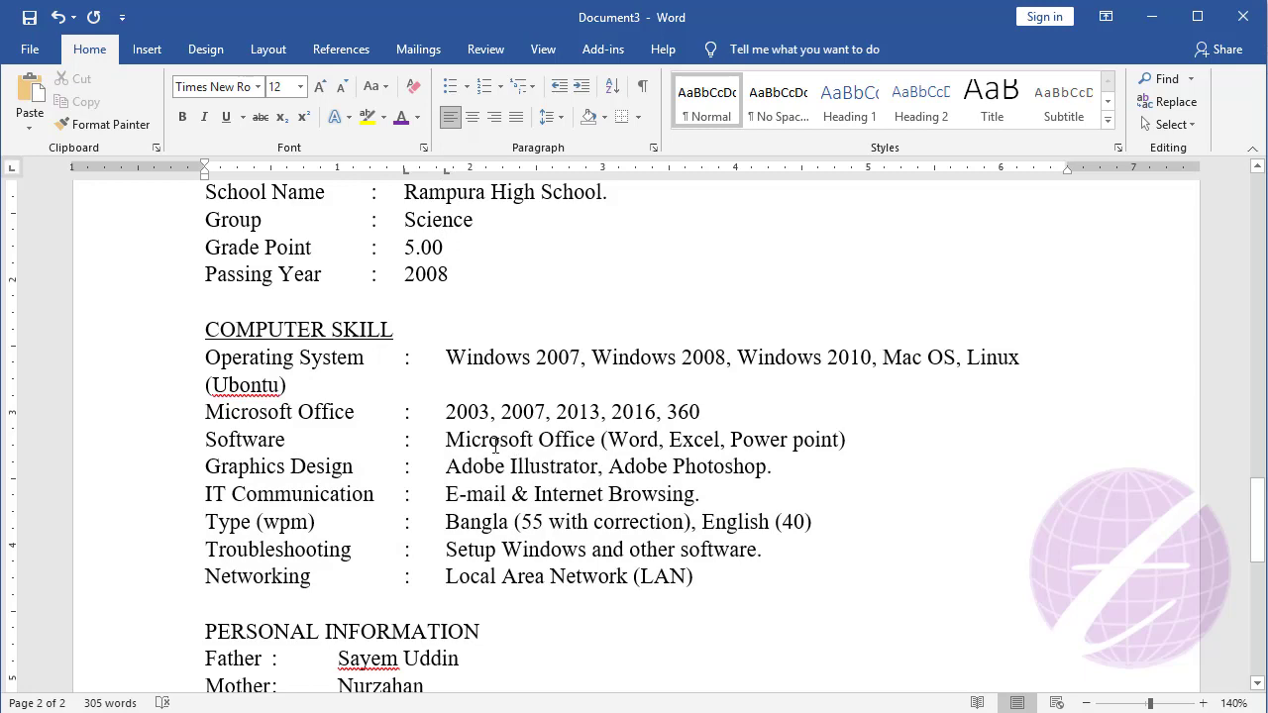
scroll(498, 426, up, 2)
scroll(499, 424, up, 3)
scroll(490, 441, up, 4)
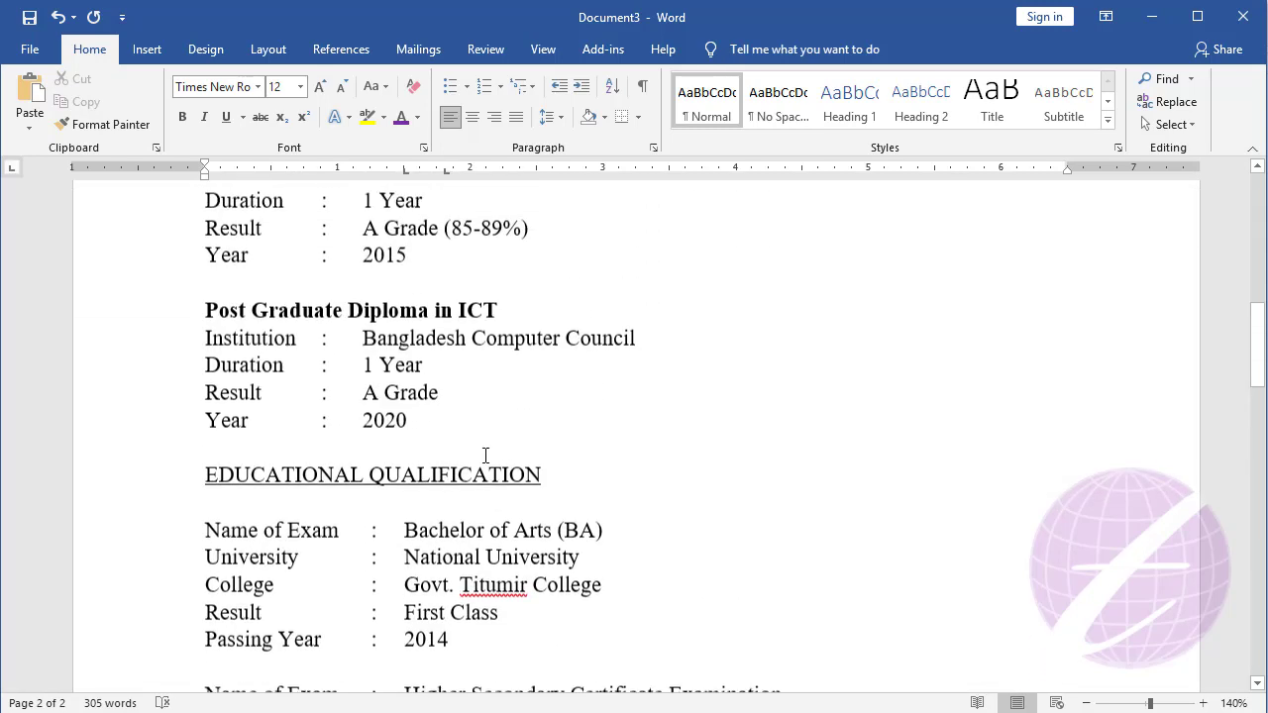
scroll(506, 464, up, 3)
scroll(495, 476, up, 2)
scroll(462, 500, down, 3)
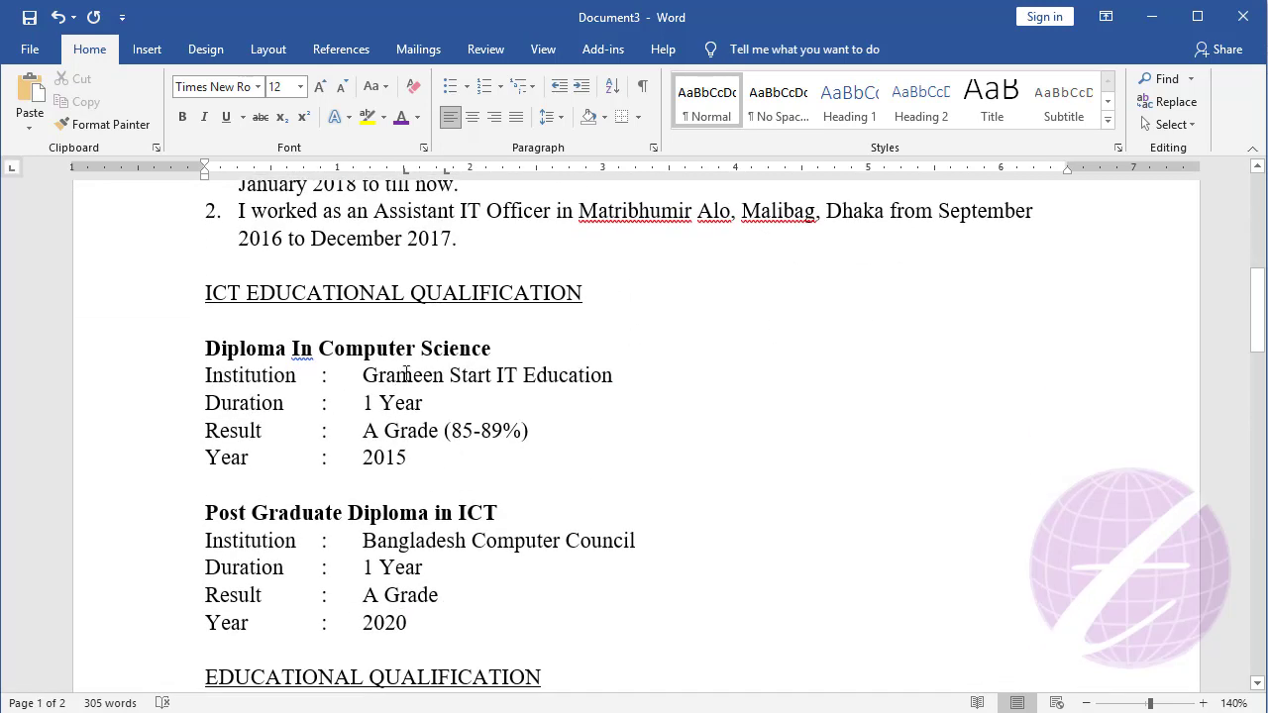
drag(363, 375, 614, 376)
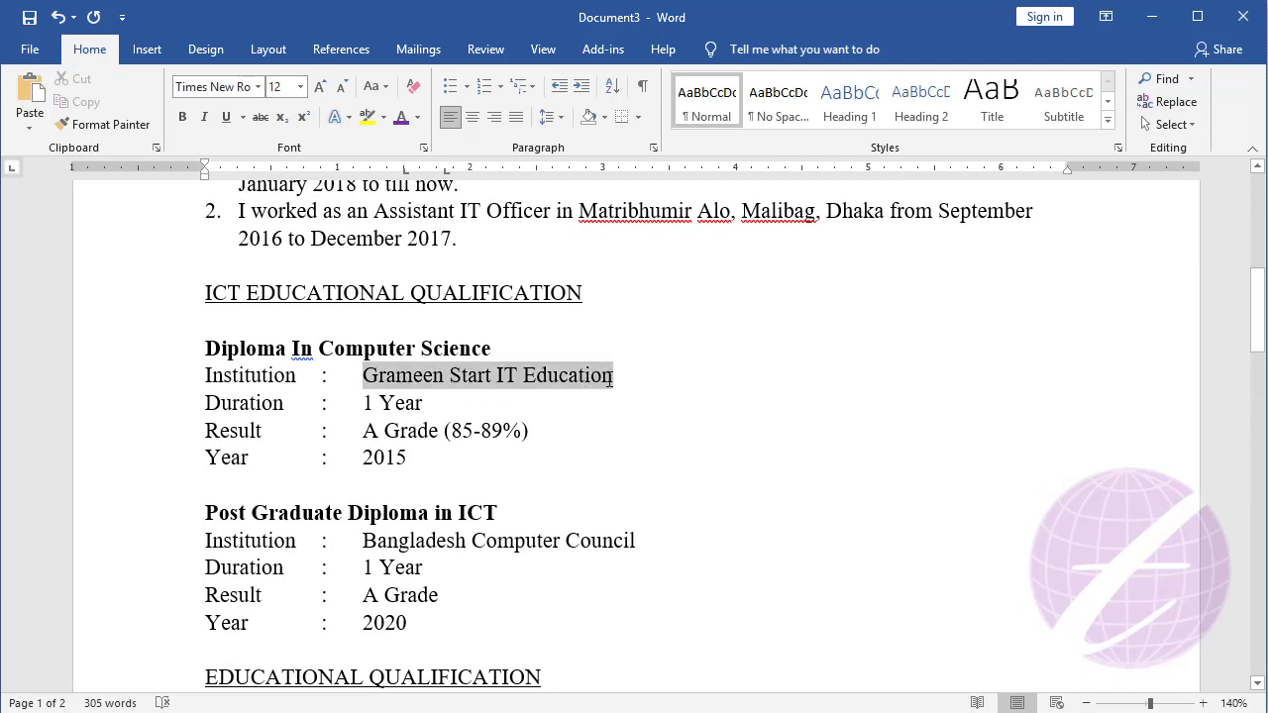
scroll(634, 374, down, 1)
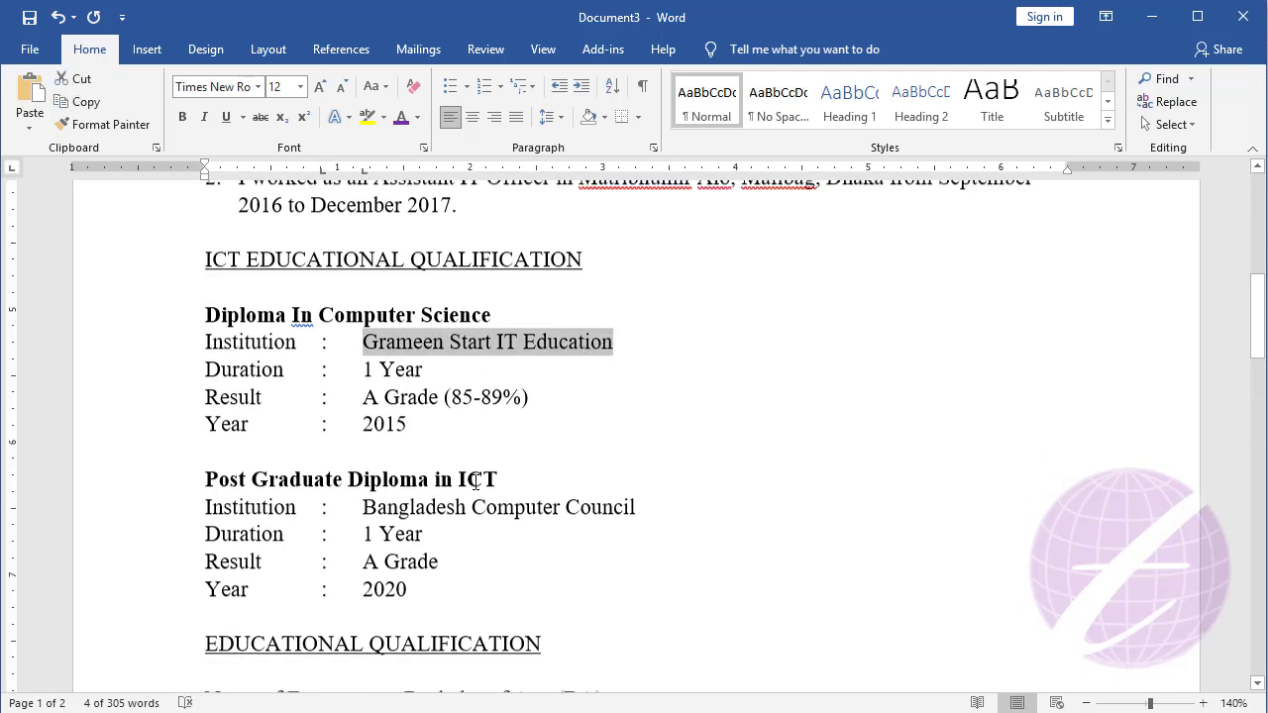
scroll(642, 373, down, 3)
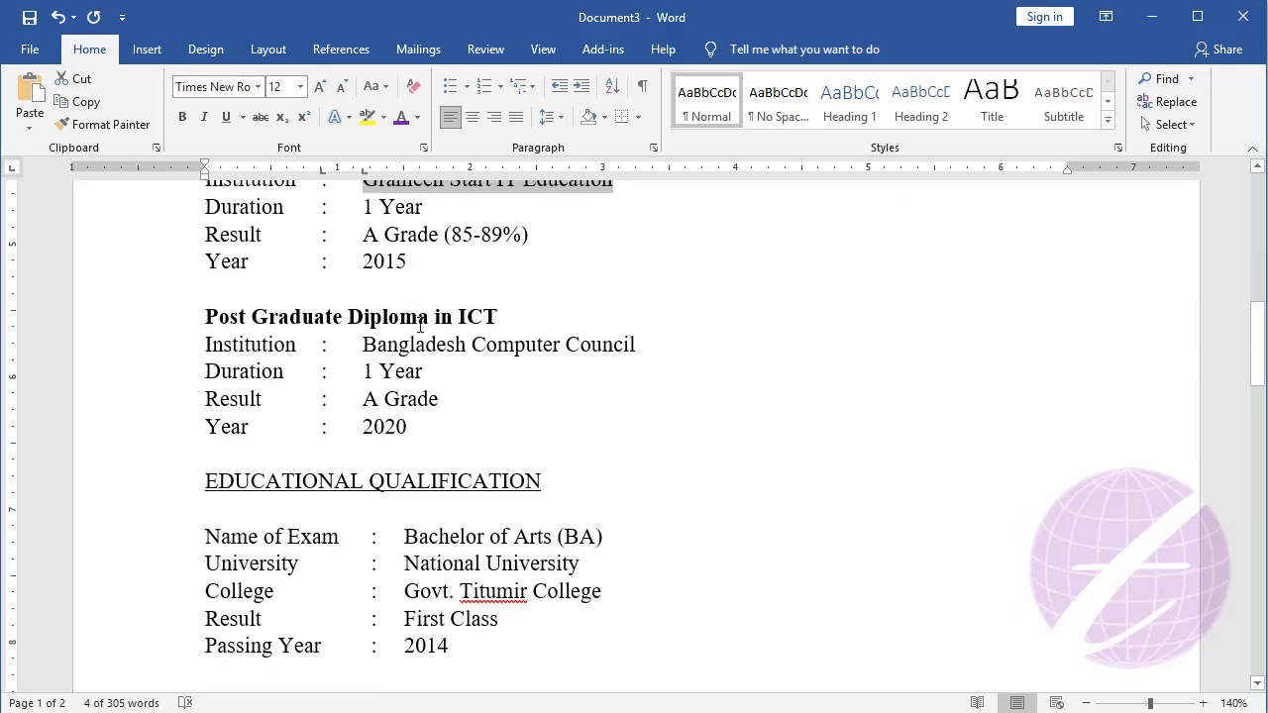
scroll(436, 416, down, 8)
scroll(456, 450, down, 7)
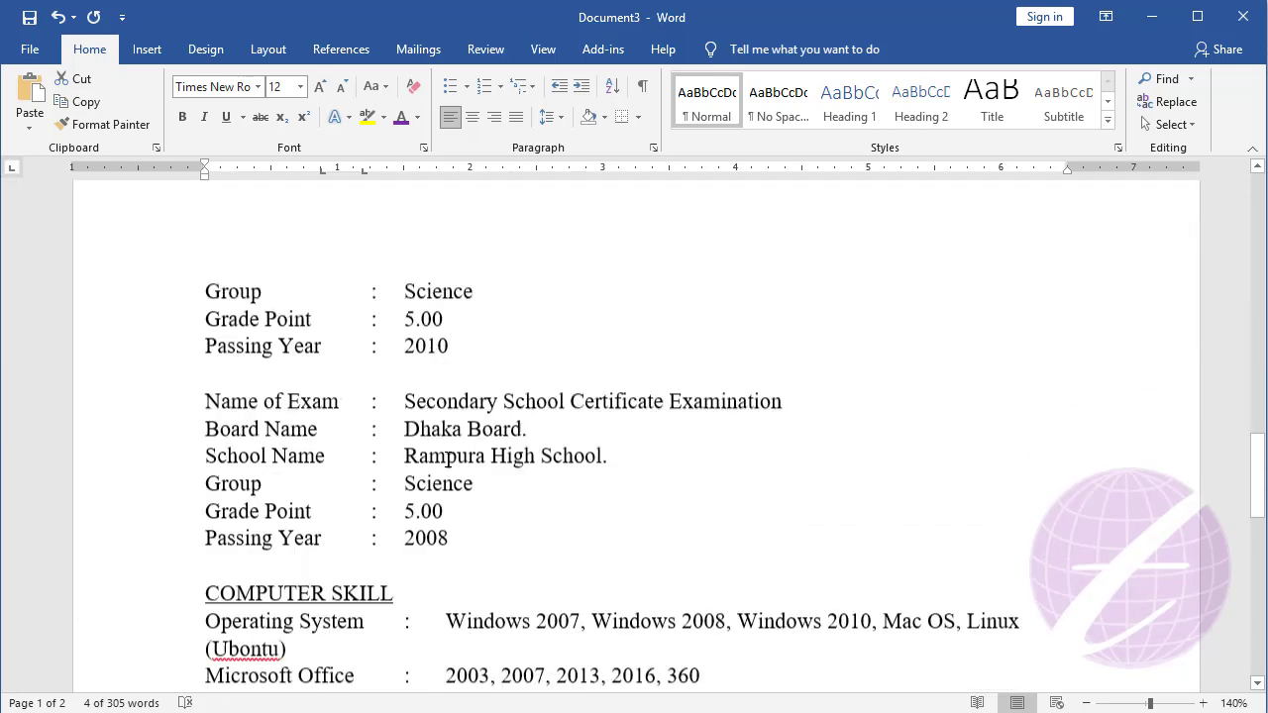
scroll(446, 455, down, 7)
scroll(396, 426, up, 4)
click(265, 422)
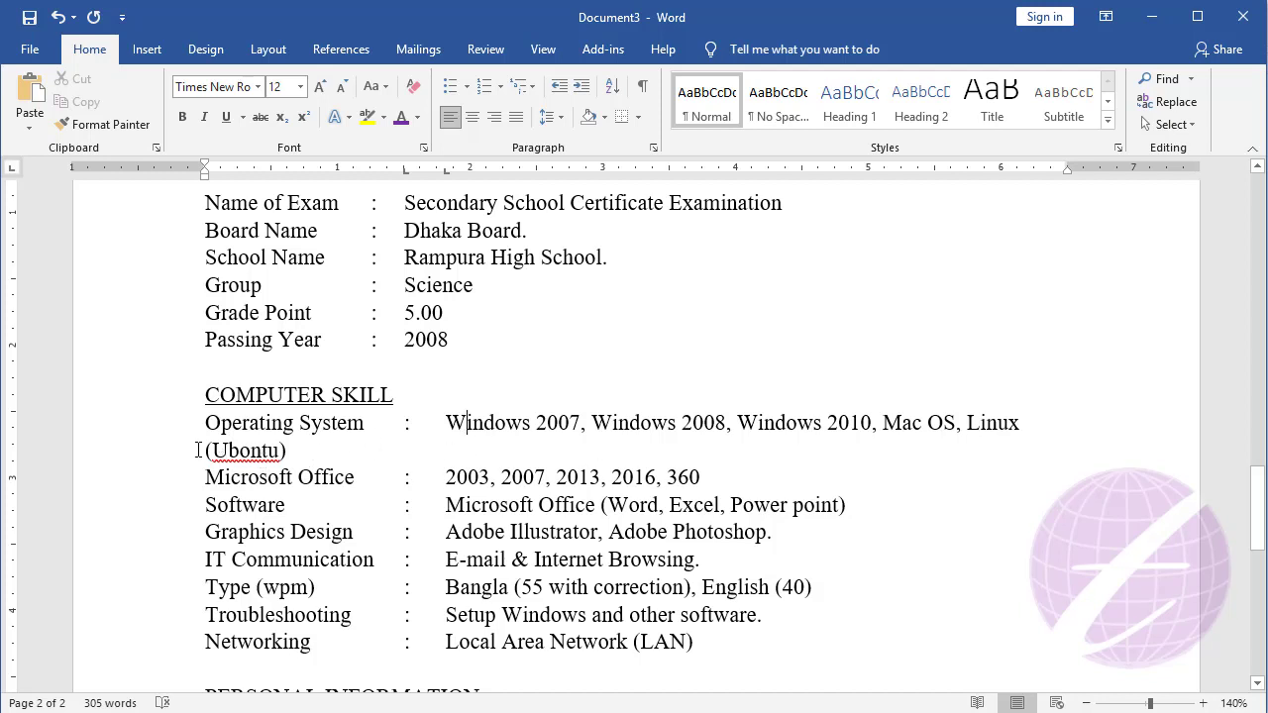
Put (Ubontu) on its own line under the Operating System entry, removing the extra tabs
click(201, 450)
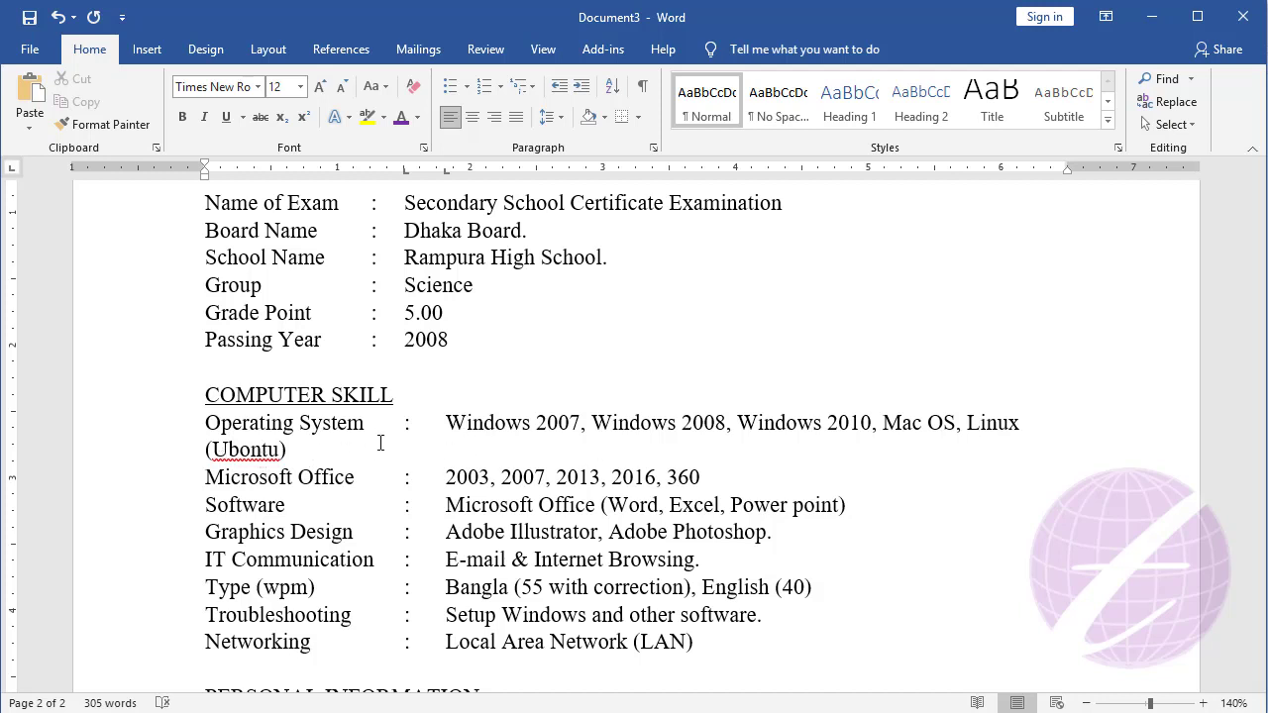
key(Tab)
key(Tab)
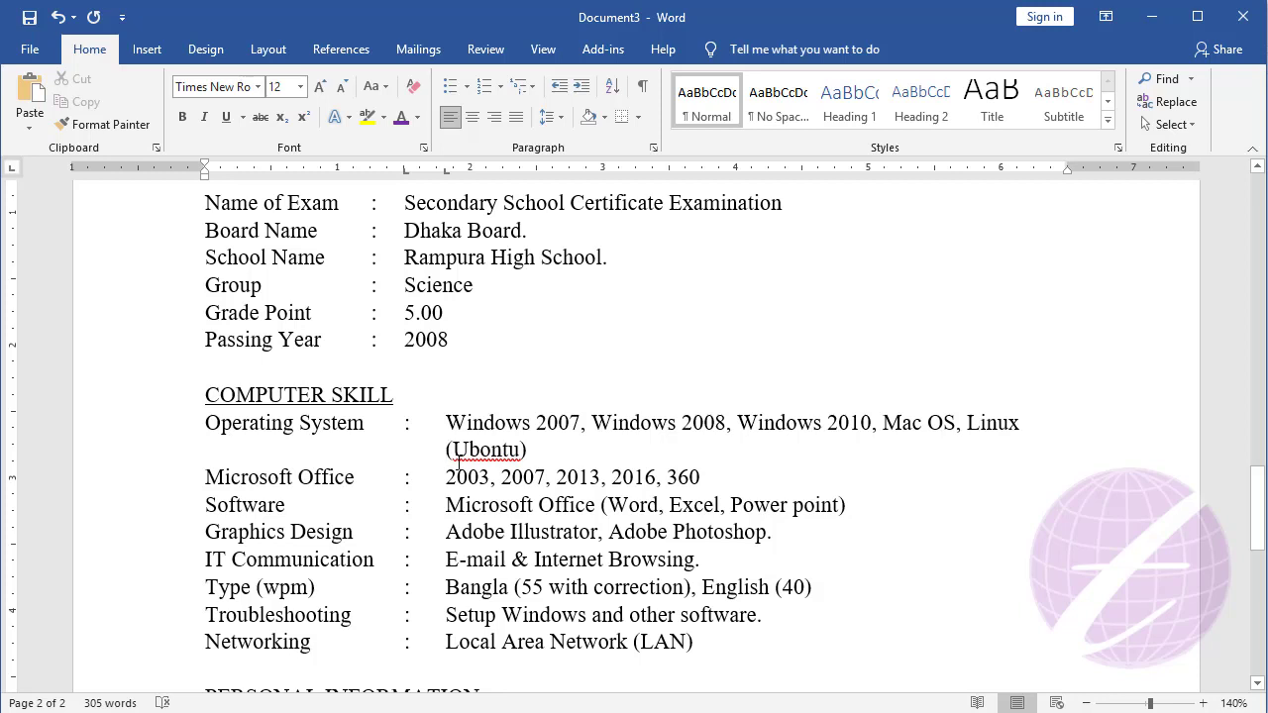
key(BackSpace)
key(BackSpace)
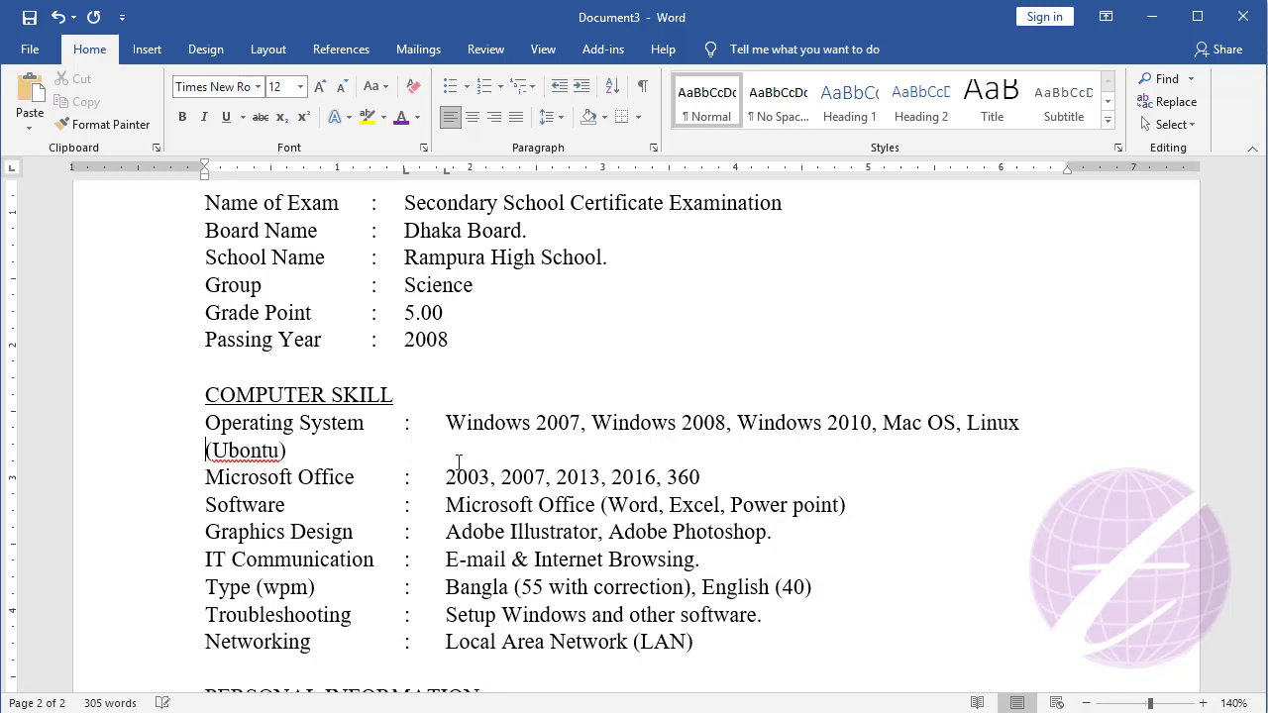
key(BackSpace)
key(Return)
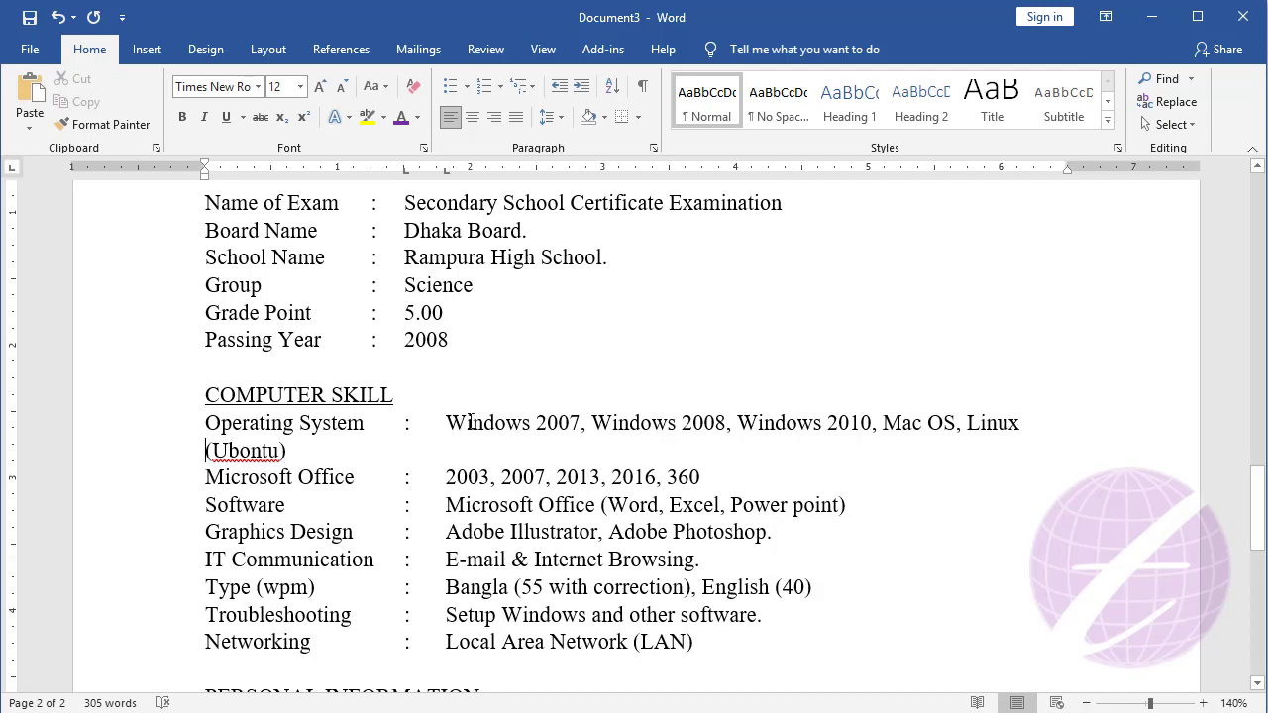
Give the Computer Skill entries a hanging indent aligned with the value column
drag(467, 422, 498, 634)
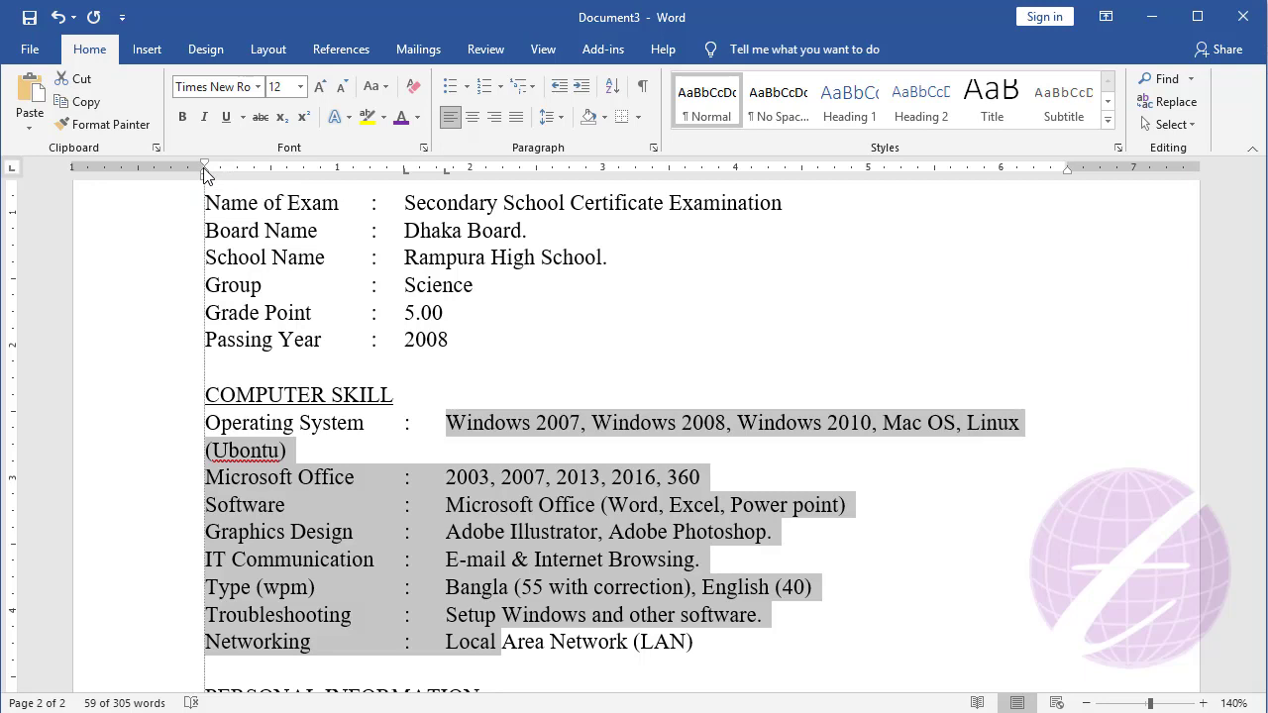
drag(205, 174, 452, 198)
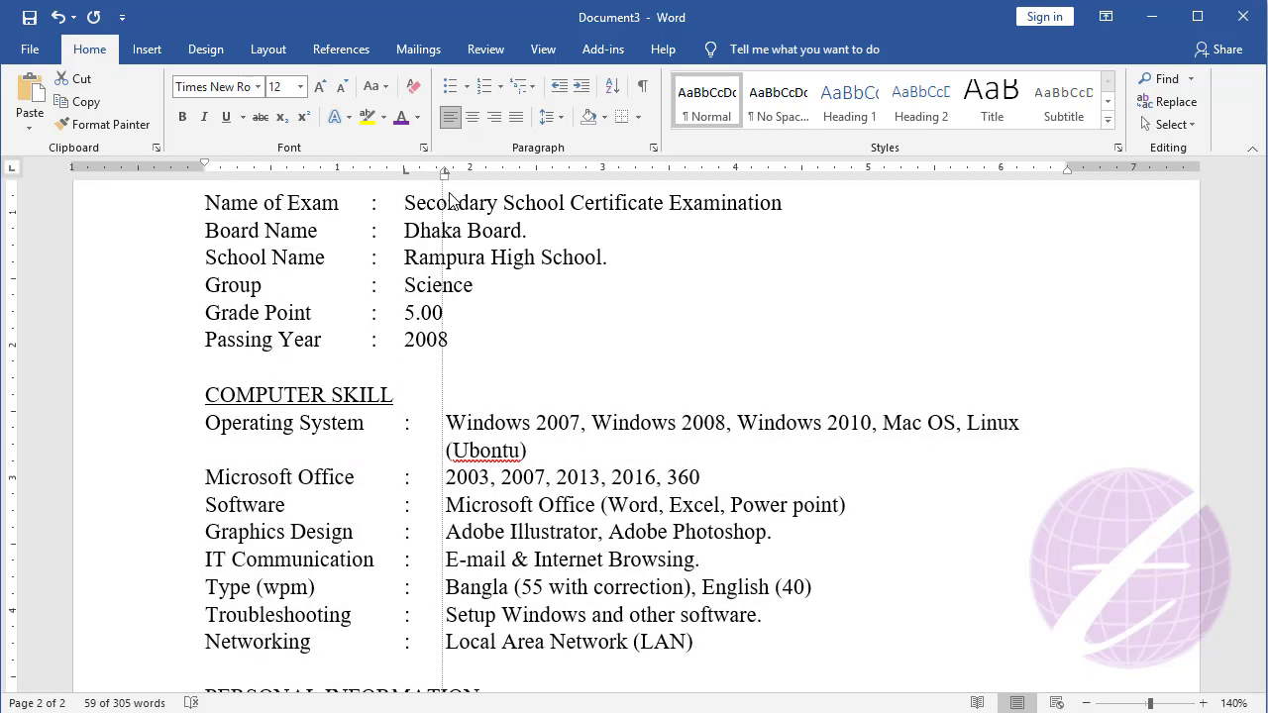
click(482, 450)
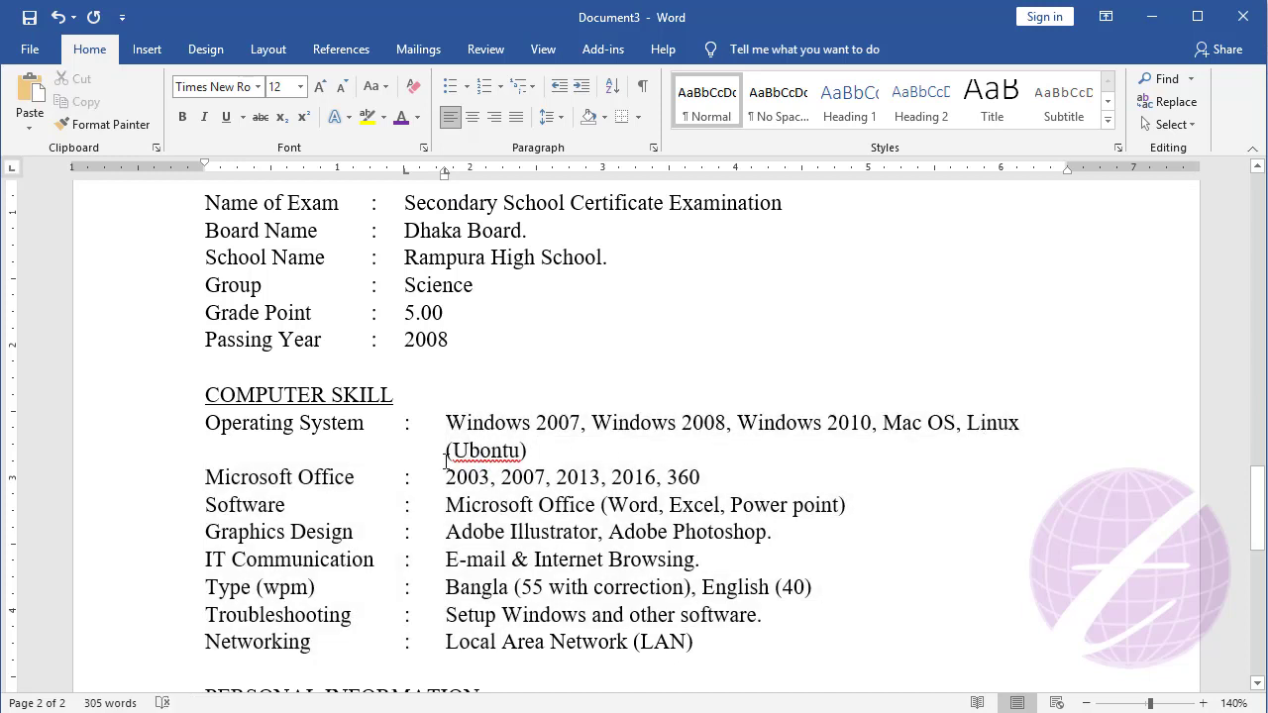
scroll(455, 456, down, 1)
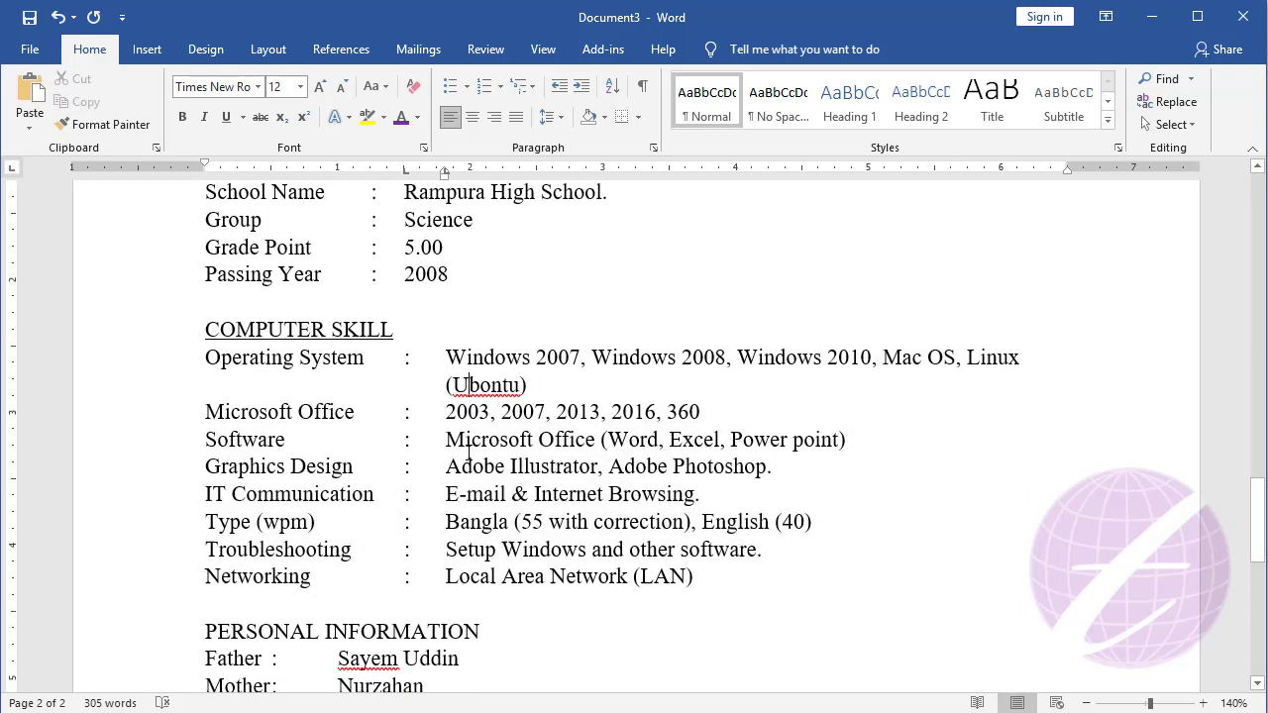
click(841, 520)
scroll(590, 479, down, 1)
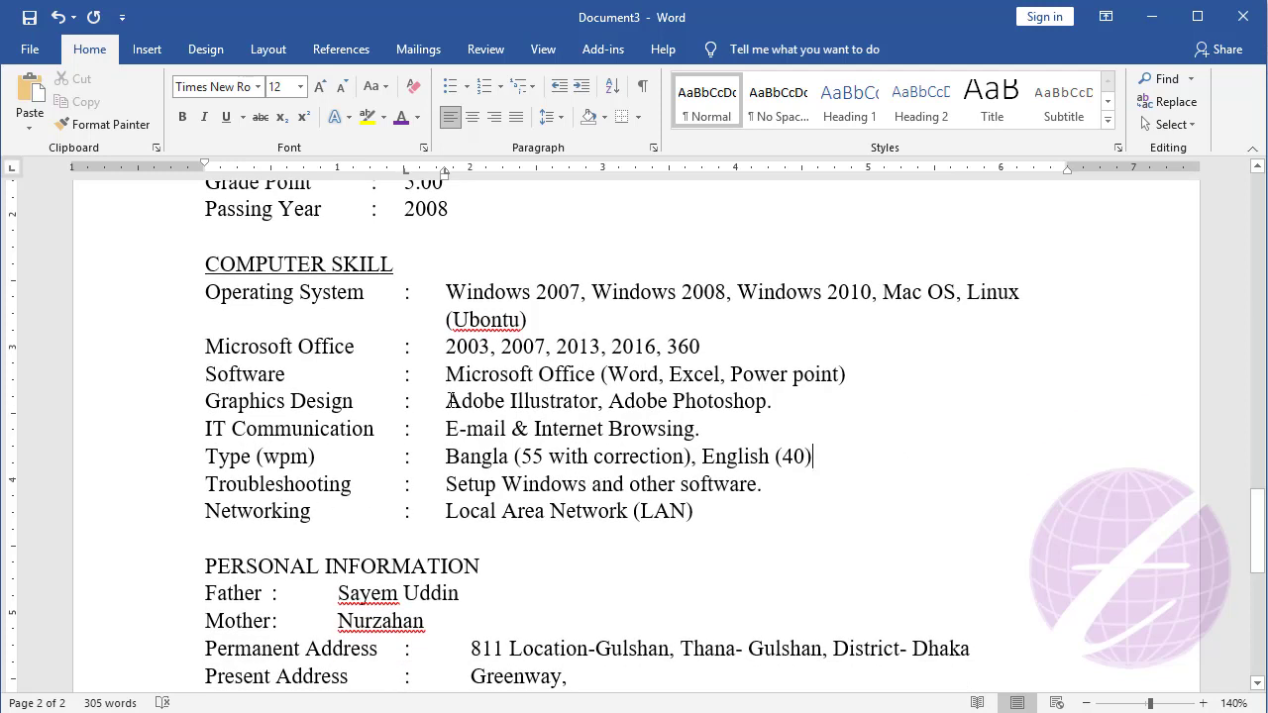
drag(447, 401, 841, 408)
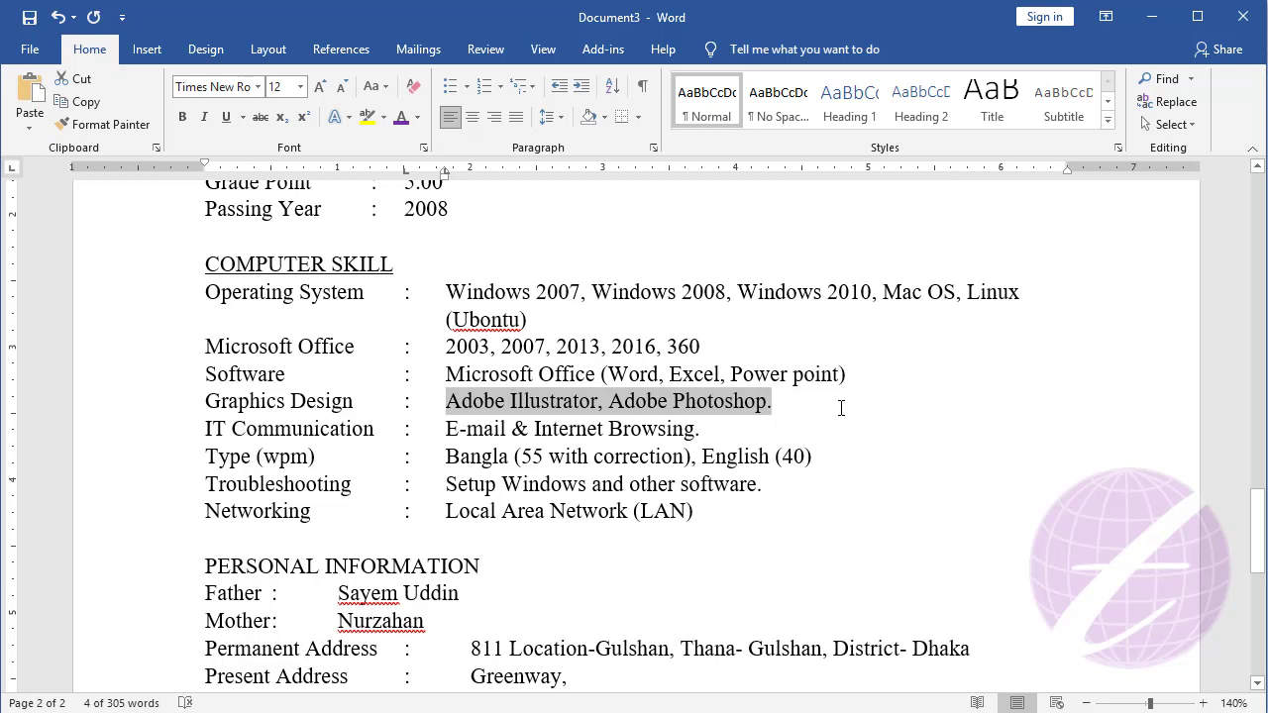
key(ctrl+c)
click(829, 400)
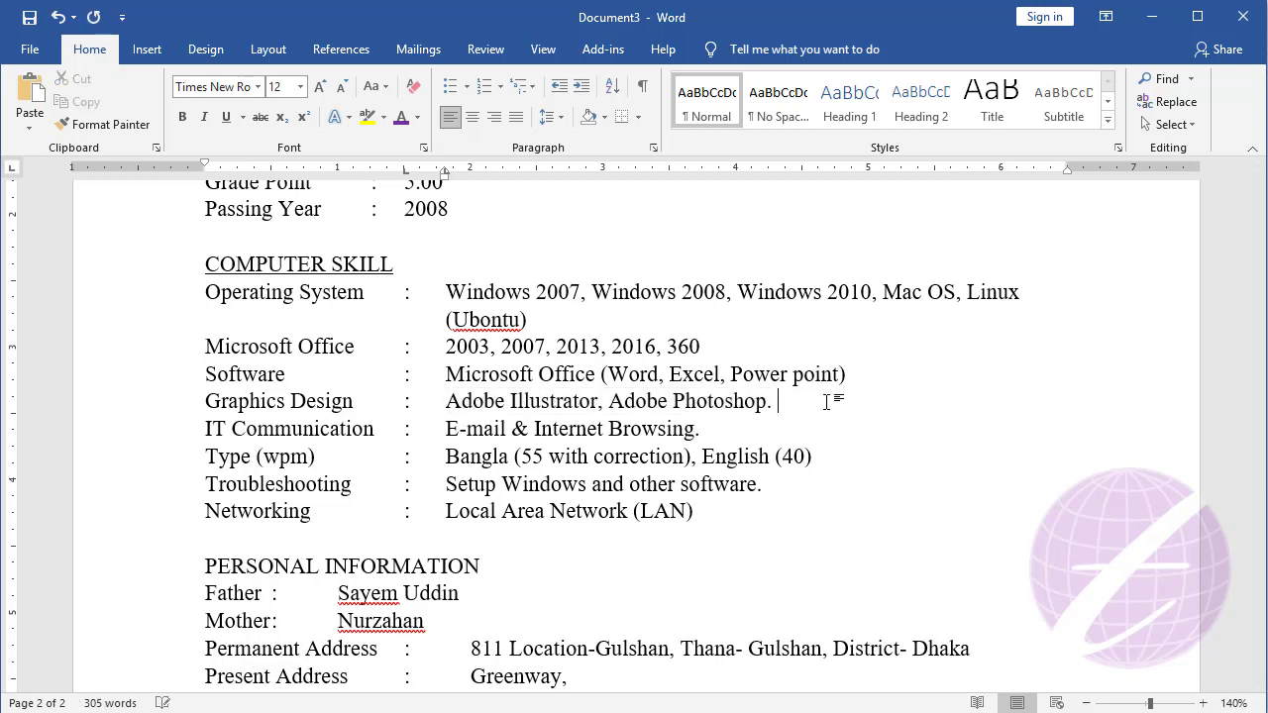
key(ctrl+v)
key(ctrl+v)
key(ctrl+v)
key(ctrl+v)
key(ctrl+v)
key(ctrl+v)
key(ctrl+v)
key(ctrl+v)
key(ctrl+v)
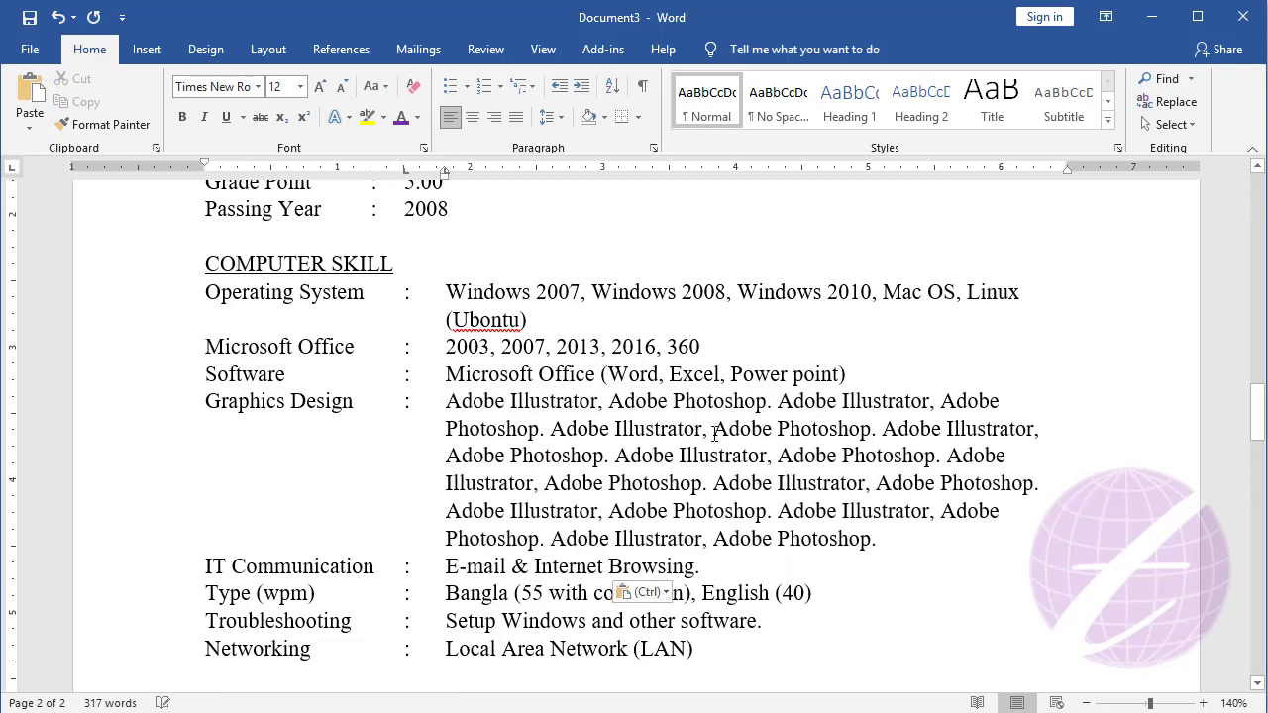
key(ctrl+v)
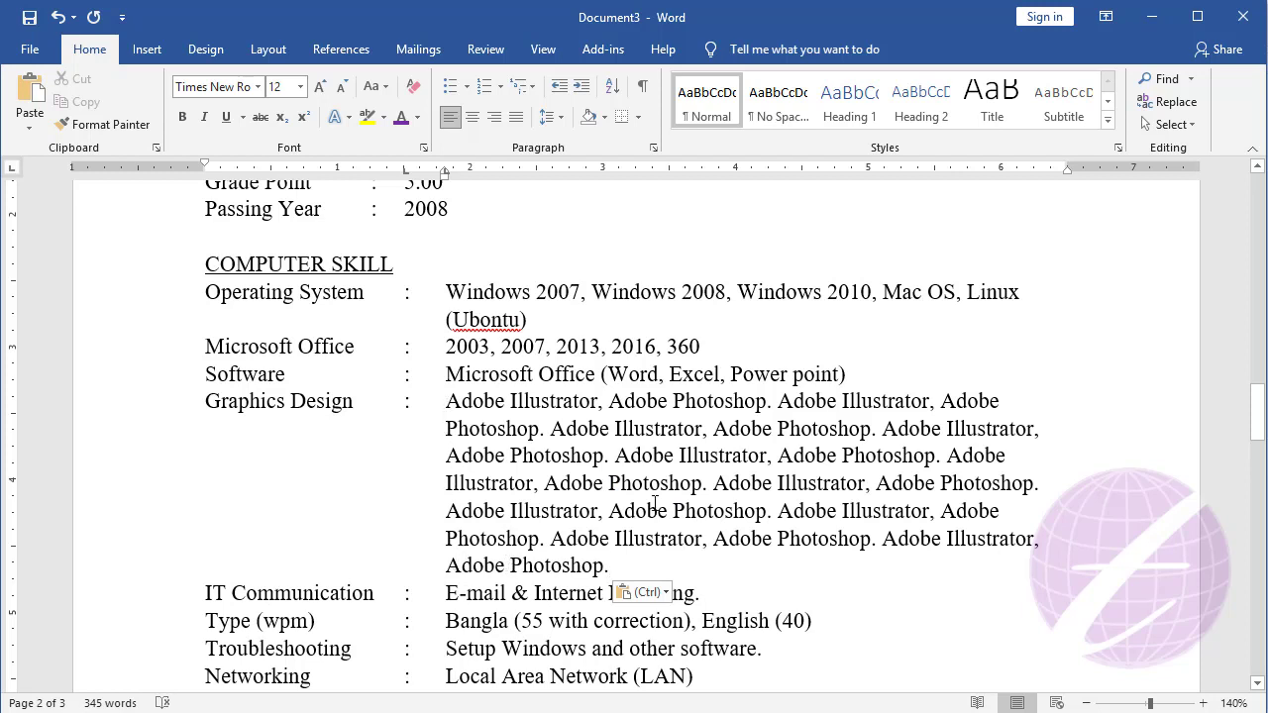
key(ctrl+z)
key(ctrl+z)
key(ctrl+z)
key(ctrl+z)
key(ctrl+z)
key(ctrl+z)
key(ctrl+z)
key(ctrl+z)
key(ctrl+z)
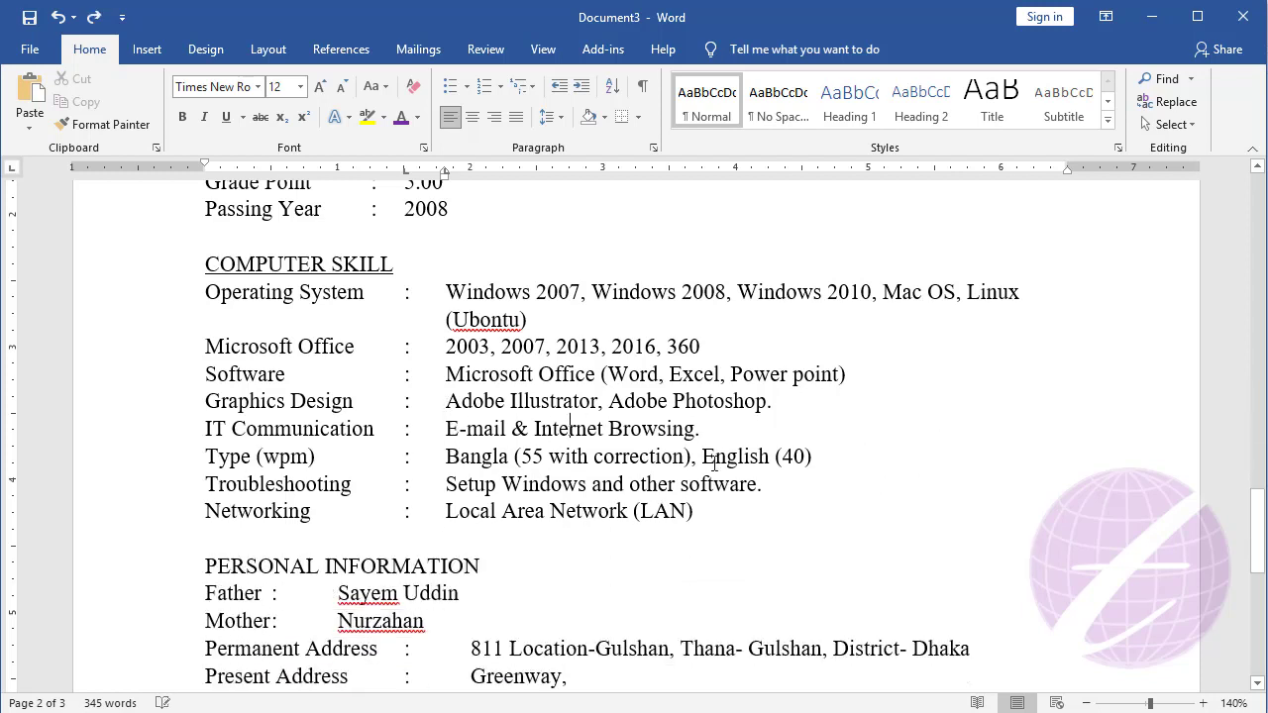
scroll(614, 457, down, 2)
scroll(554, 451, down, 1)
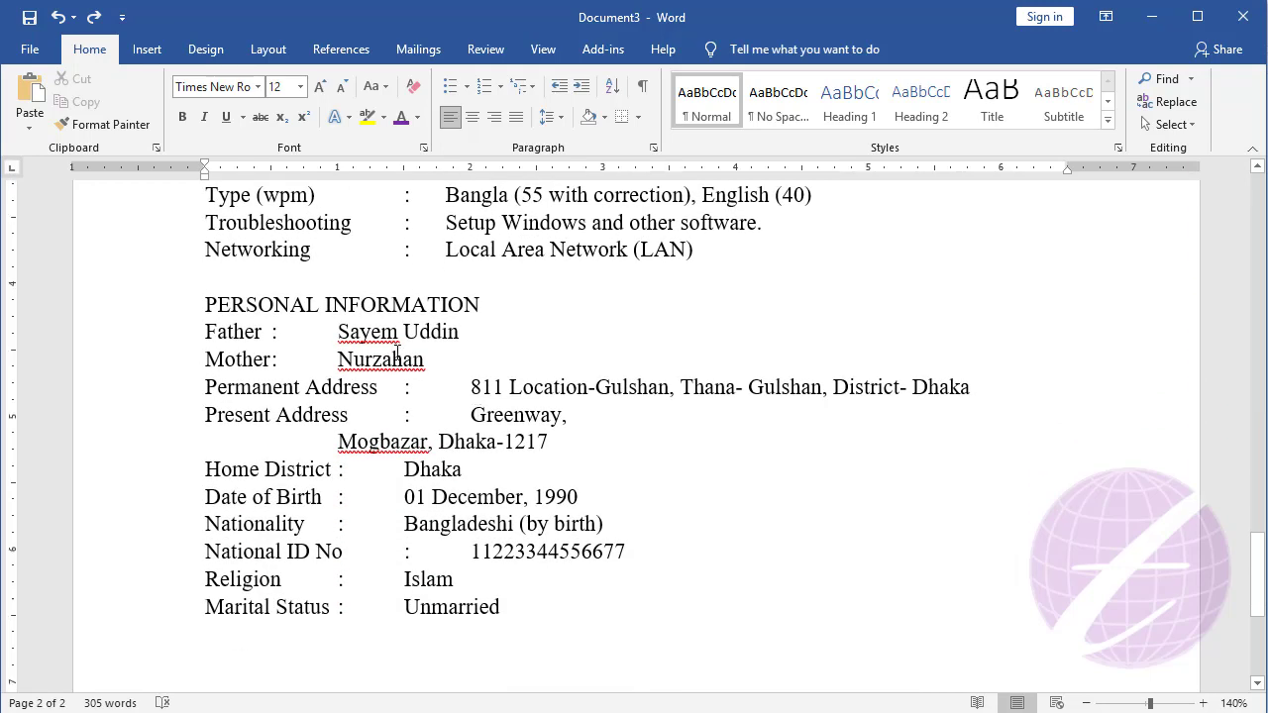
Underline the PERSONAL INFORMATION heading using the COMPUTER SKILL heading's formatting via Format Painter
scroll(396, 354, up, 4)
click(313, 327)
scroll(119, 227, down, 3)
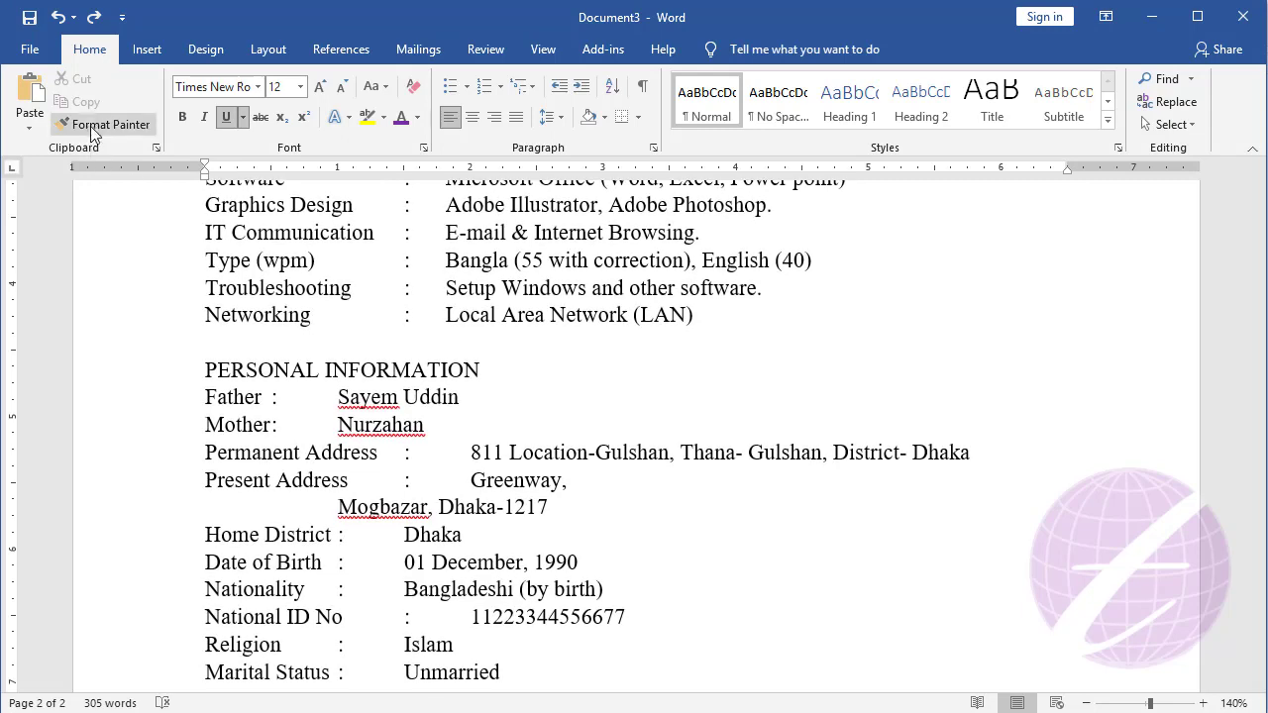
double_click(94, 134)
drag(202, 371, 489, 373)
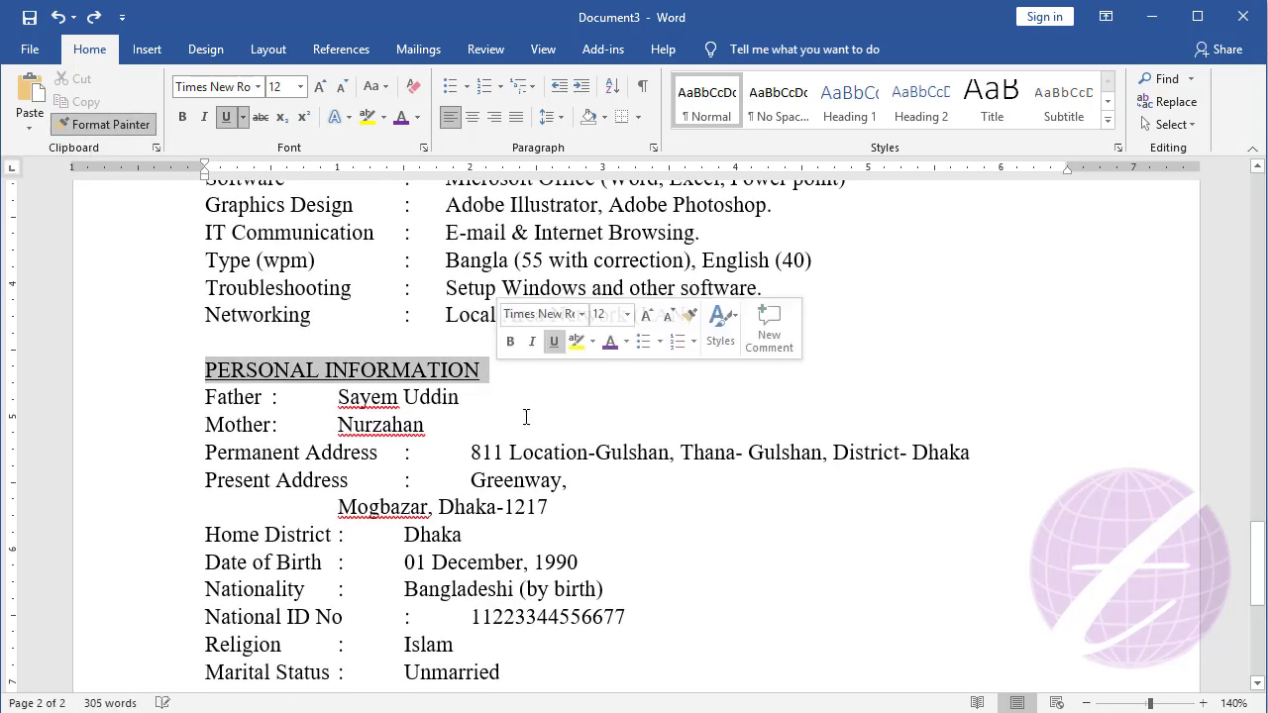
key(Escape)
click(247, 397)
Select the Personal Information entries and set ruler tab stops aligning their colons and values
scroll(451, 473, down, 3)
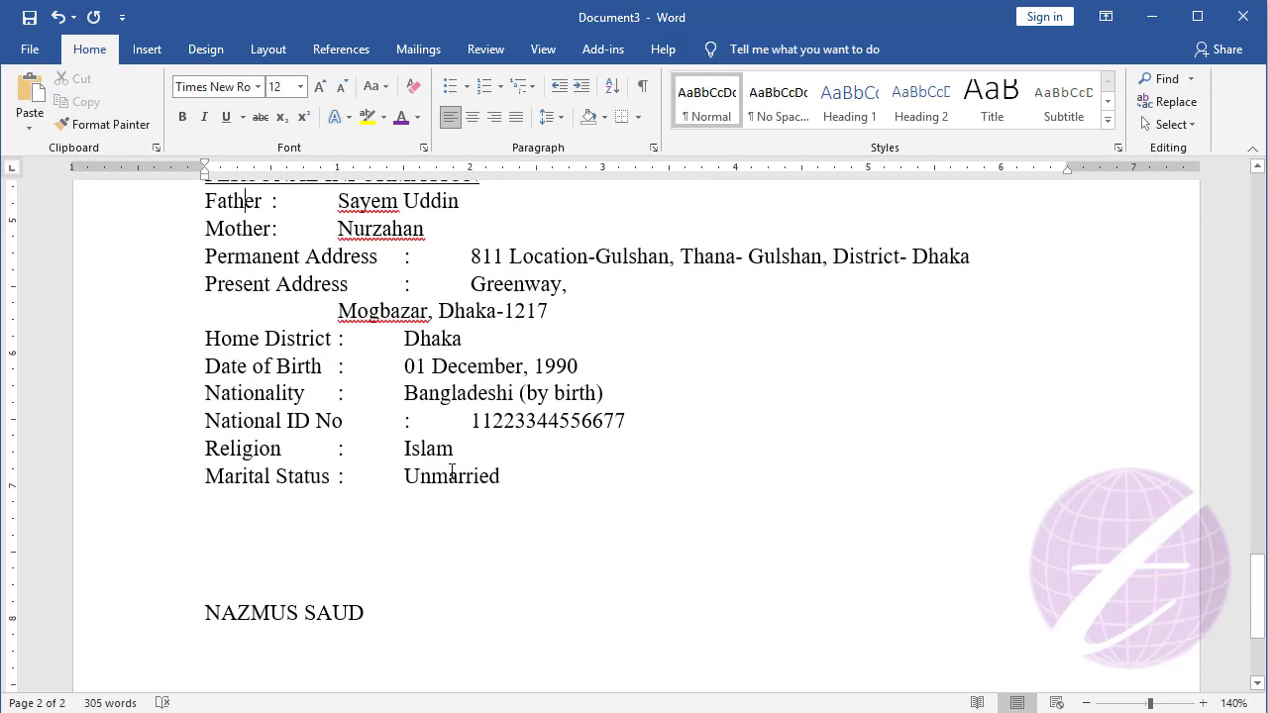
drag(452, 472, 213, 201)
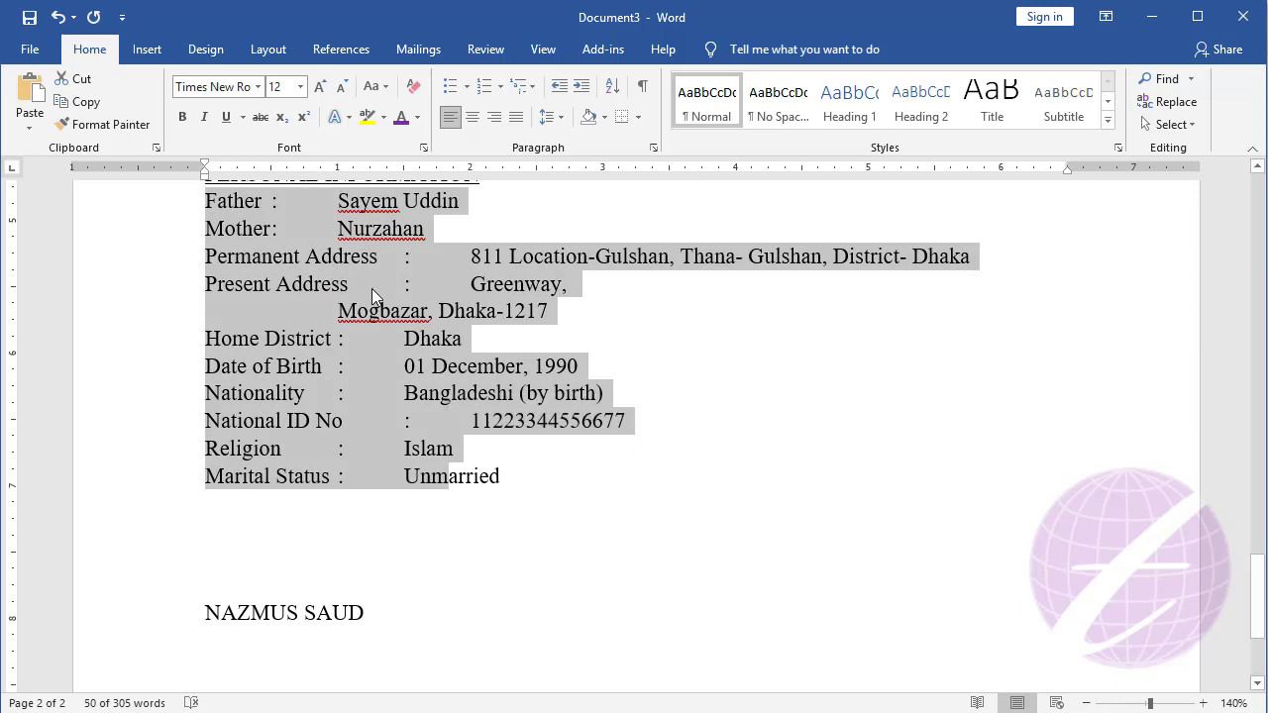
scroll(372, 291, up, 2)
drag(337, 174, 390, 176)
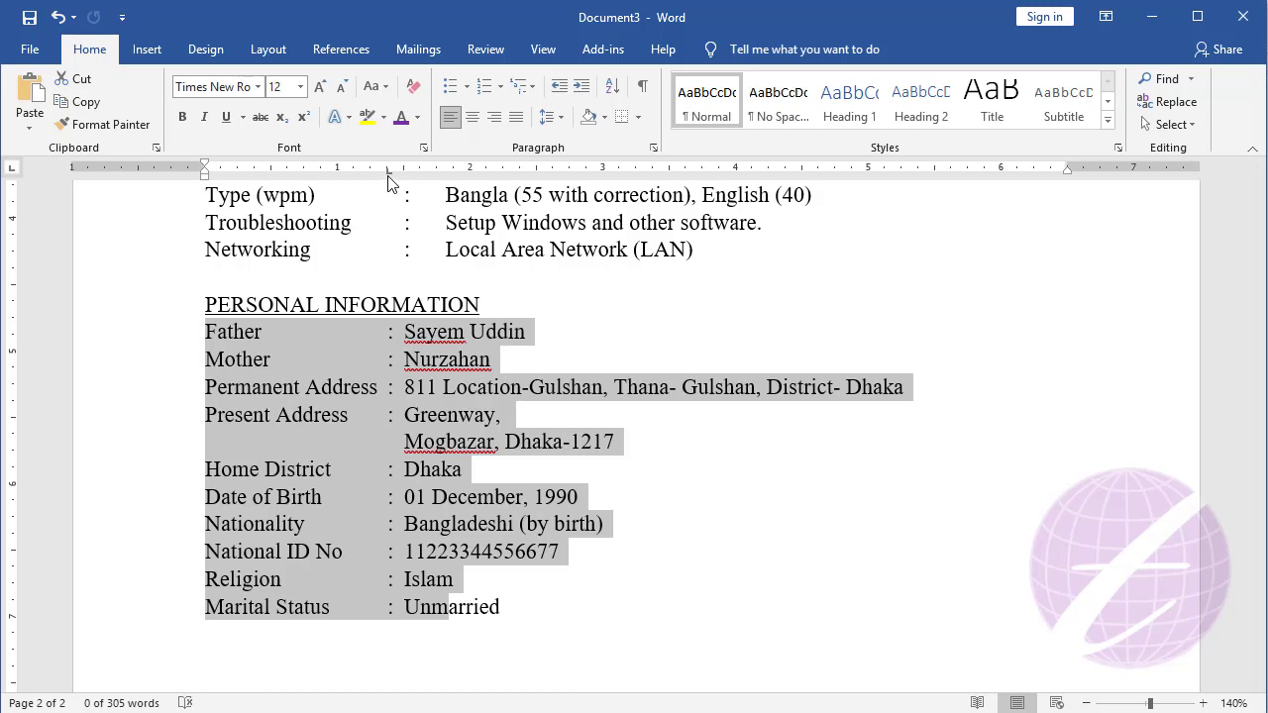
drag(389, 175, 447, 172)
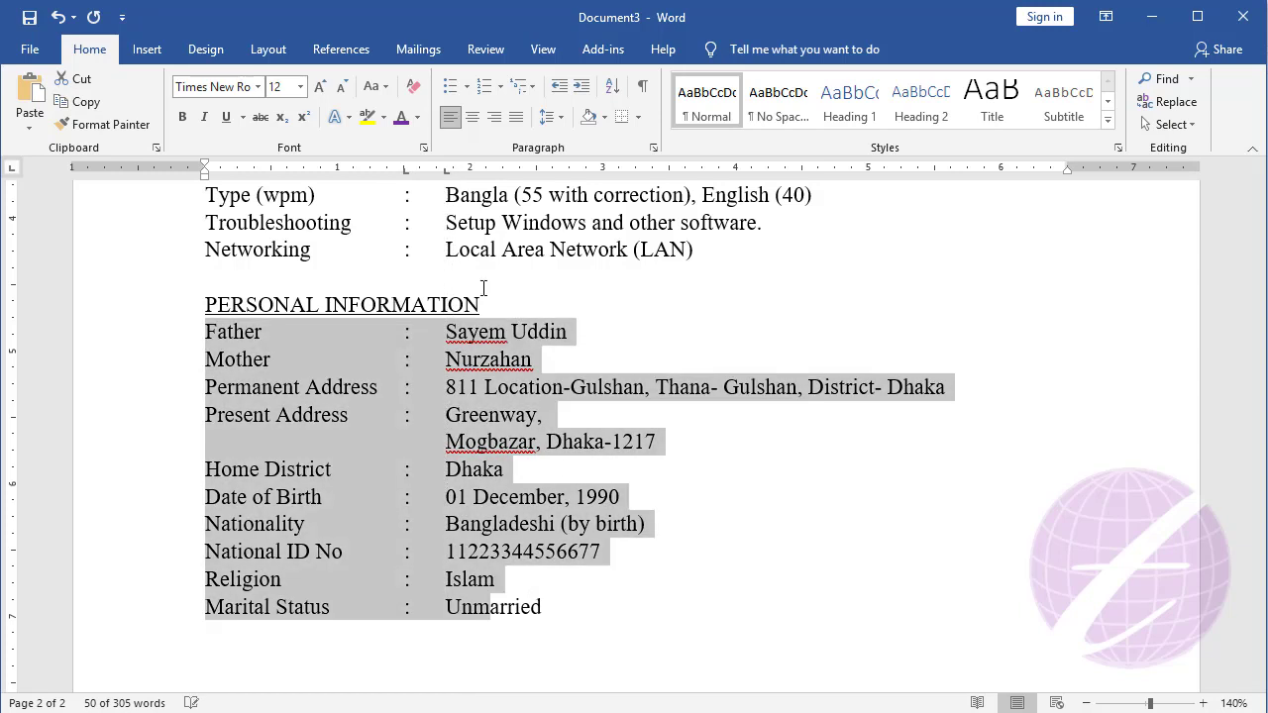
click(507, 446)
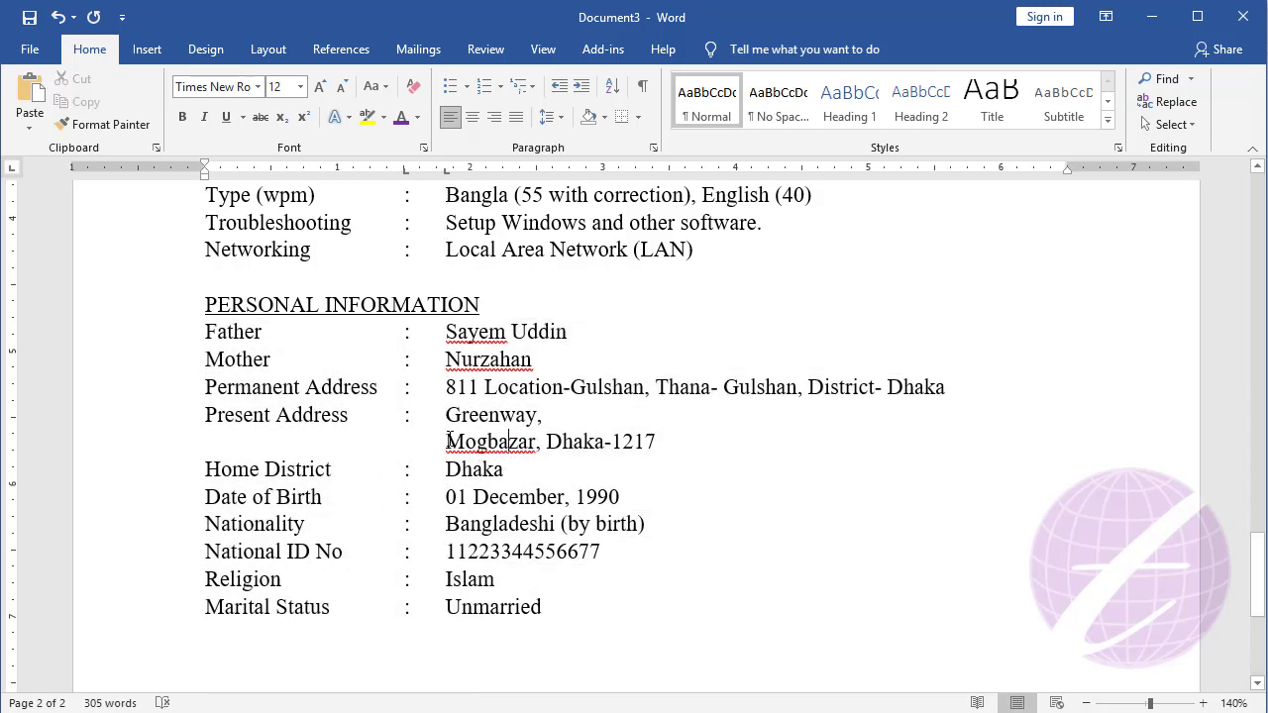
Remove the break before Mogbazar so it joins the Greenway Present Address line
key(BackSpace)
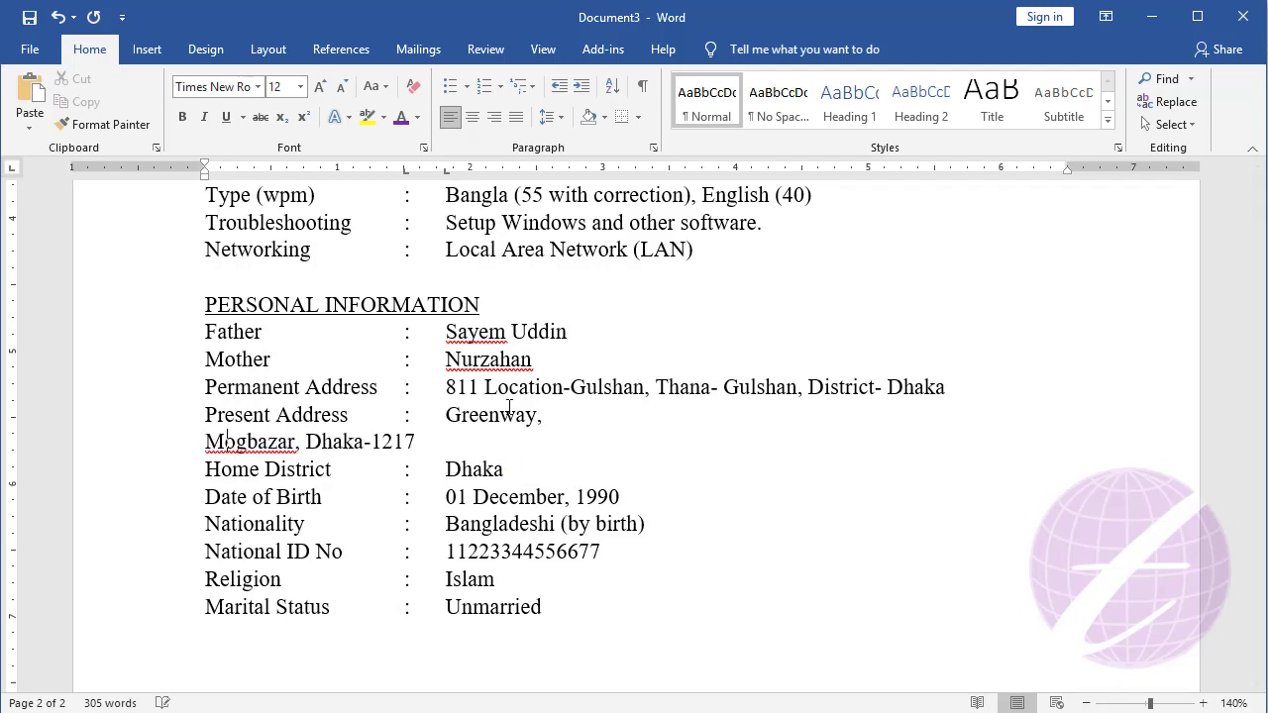
key(BackSpace)
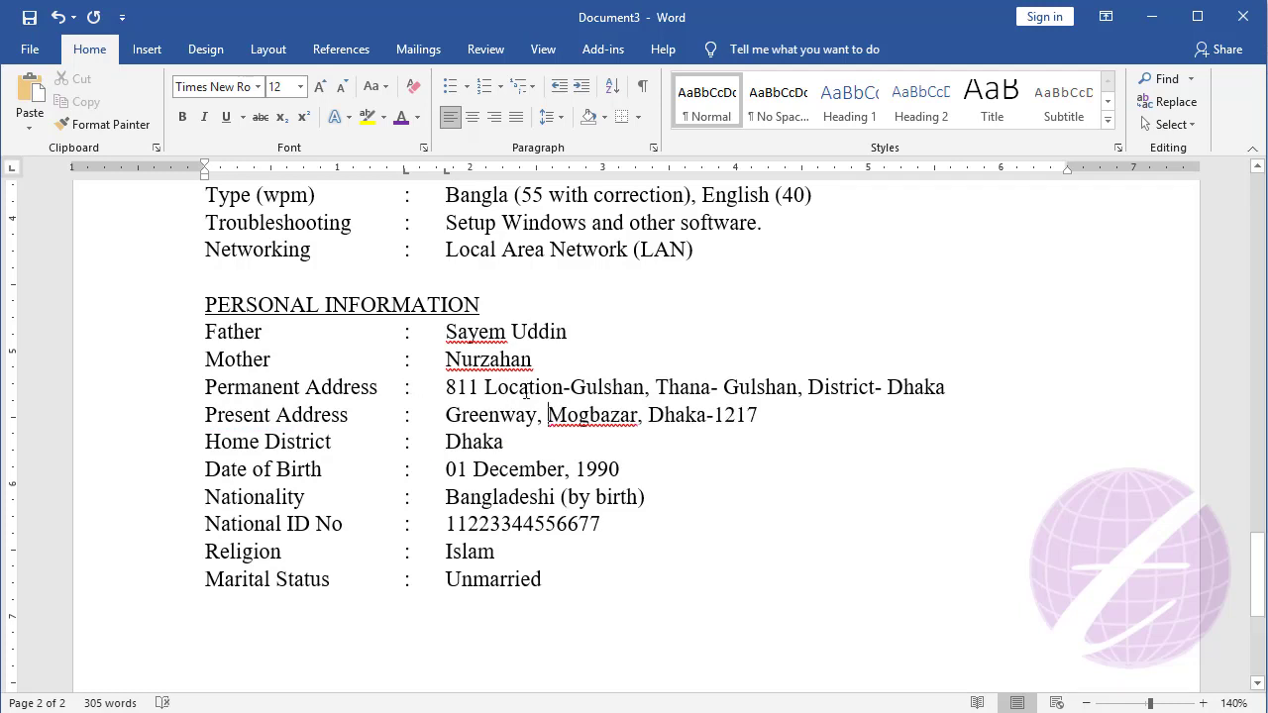
scroll(480, 479, down, 3)
scroll(466, 483, down, 3)
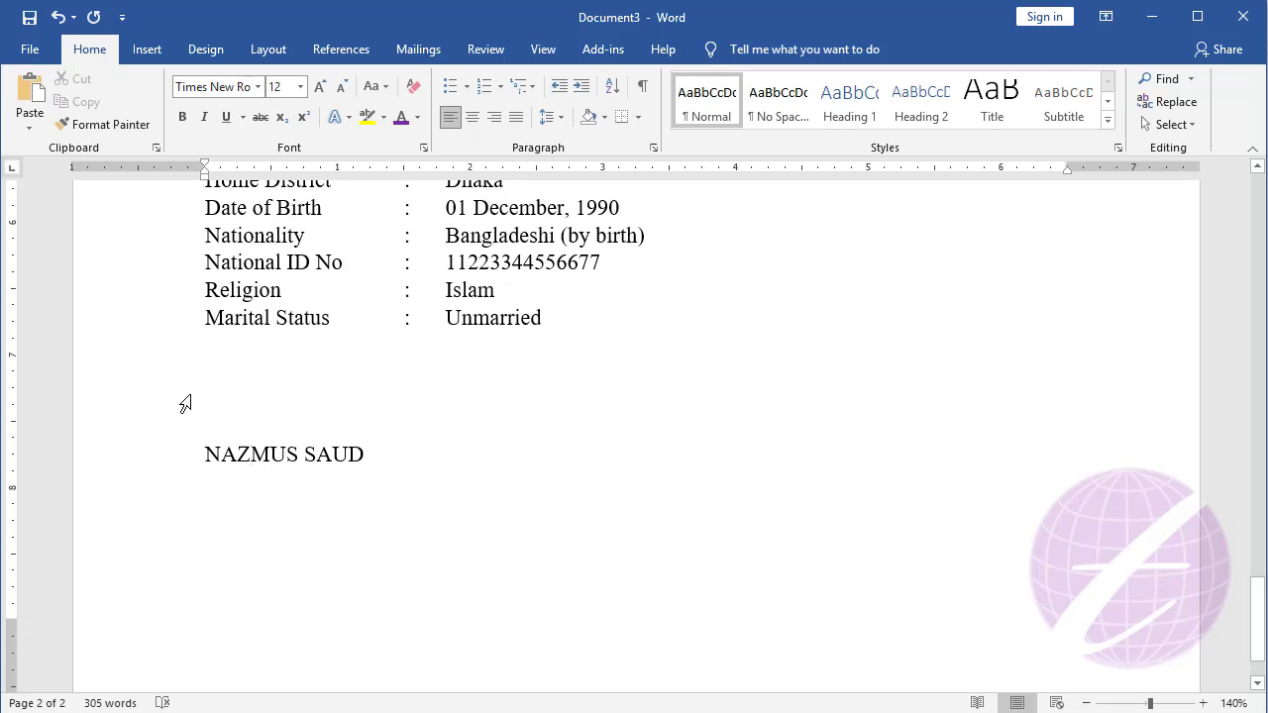
Tab the applicant's name toward the right, then delete the extra spaces before it
click(205, 454)
key(Tab)
key(Tab)
key(Tab)
key(Tab)
key(Tab)
key(Tab)
key(Tab)
key(Tab)
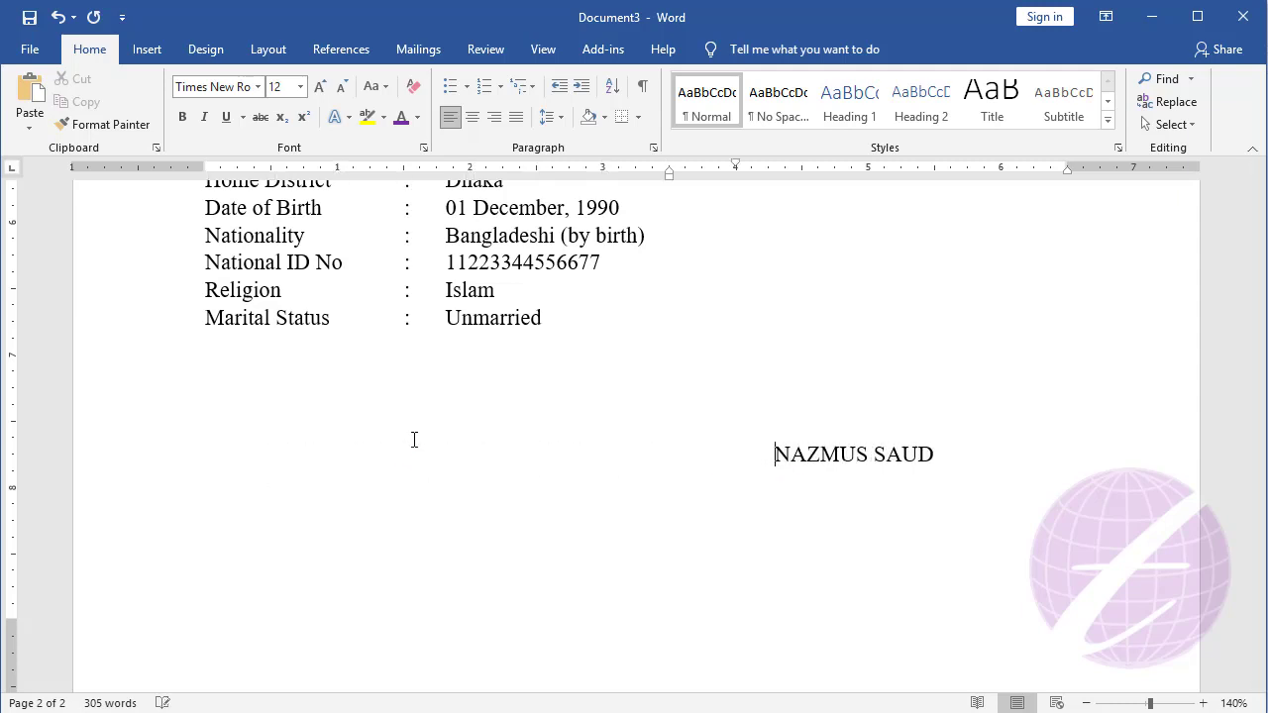
key(shift+Home)
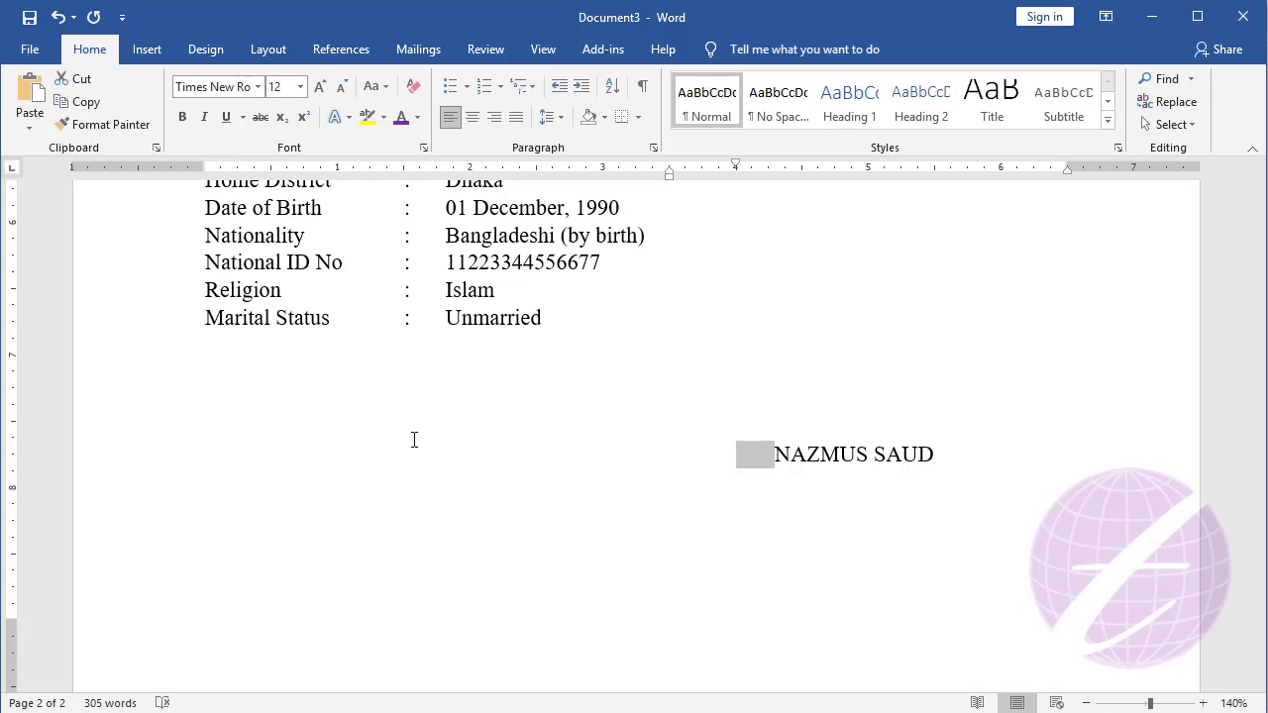
key(BackSpace)
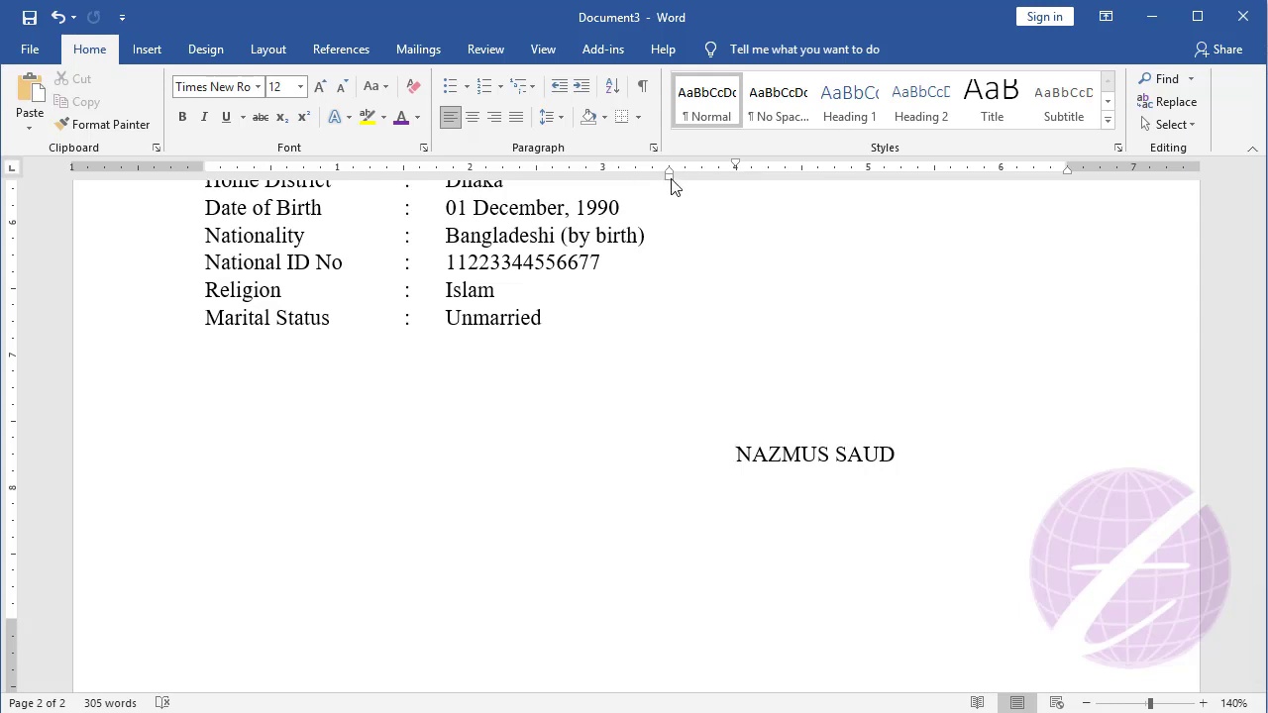
Set the name paragraph's left and first-line indents to 0, then tab it to the 5-inch centre tab
click(554, 117)
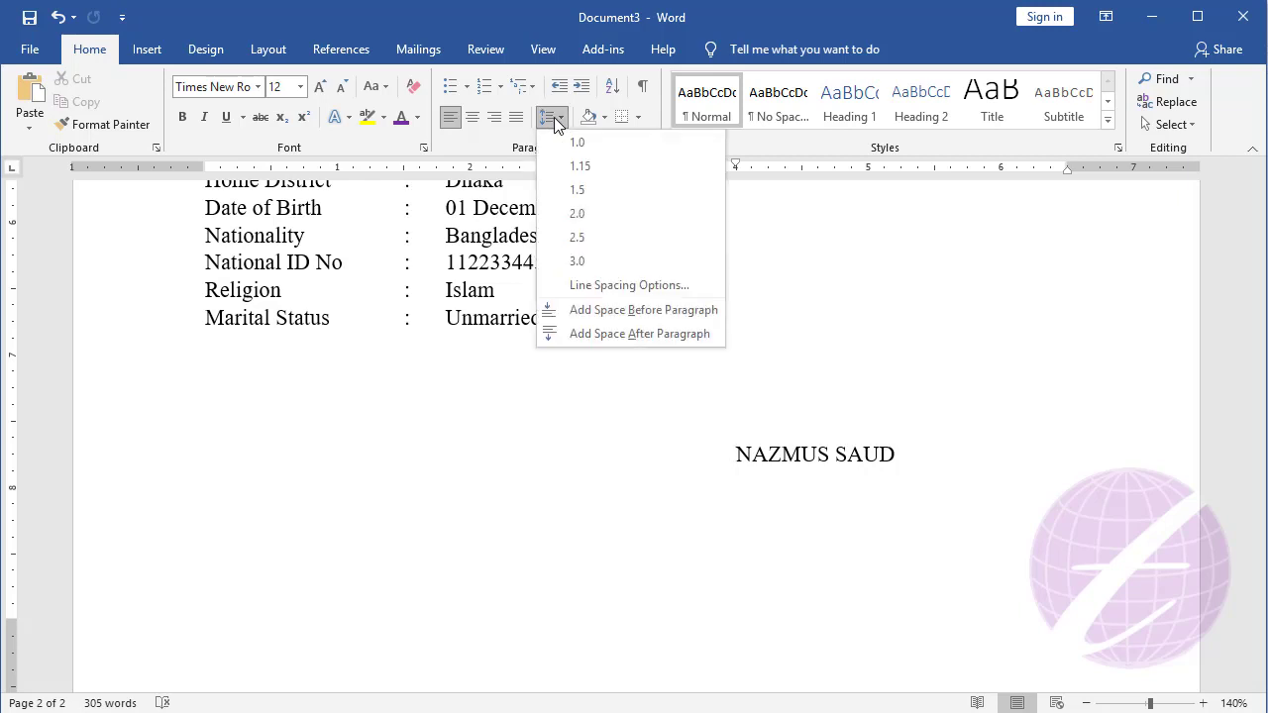
click(634, 287)
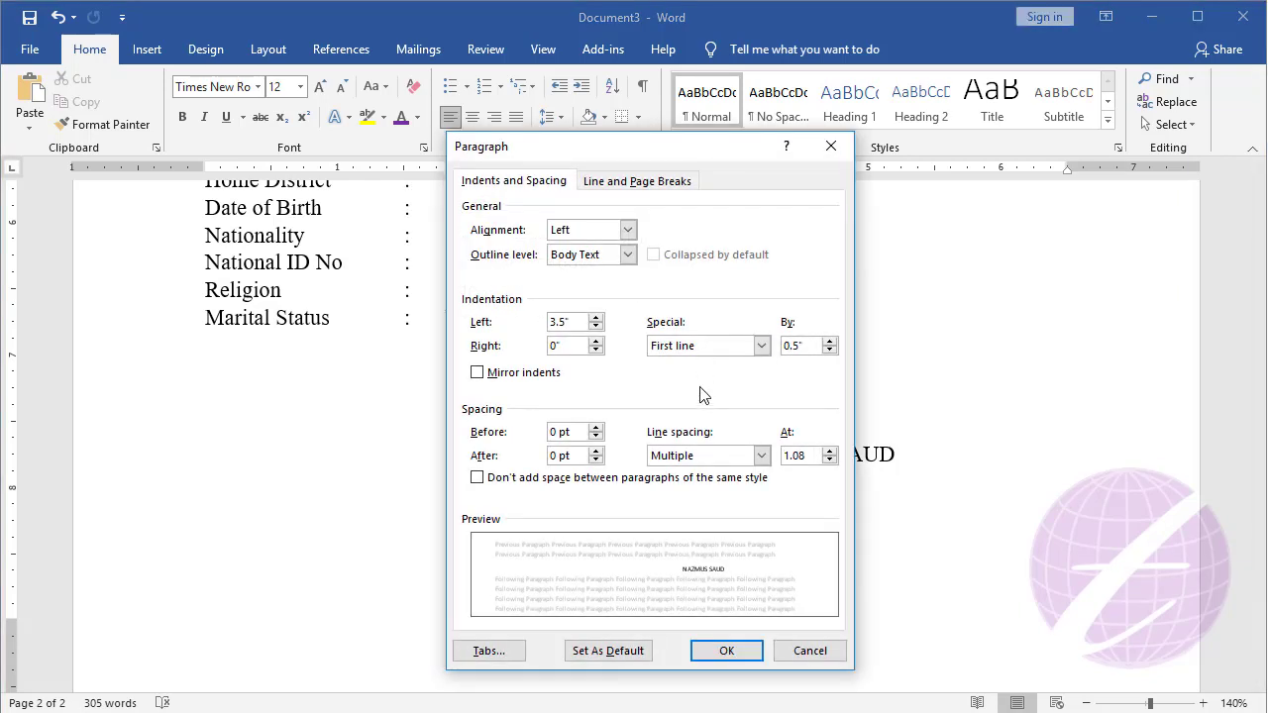
double_click(814, 344)
text(0)
double_click(576, 321)
text(0)
click(727, 650)
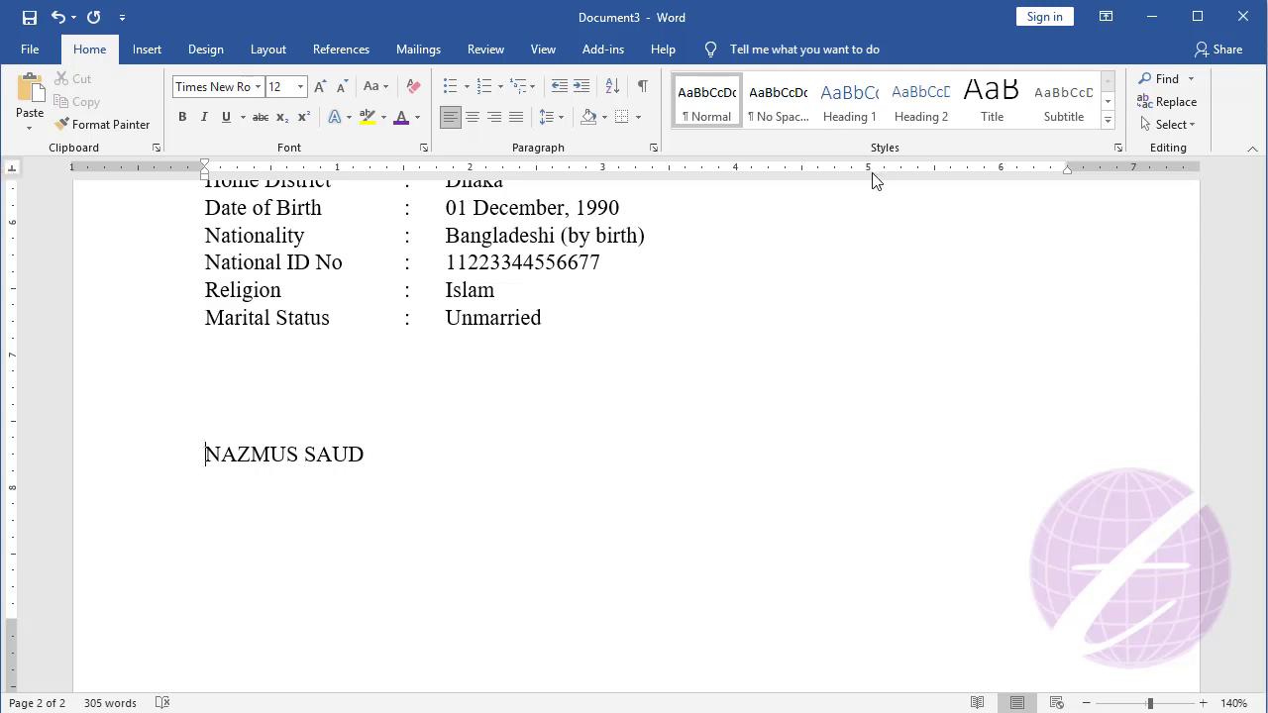
key(Tab)
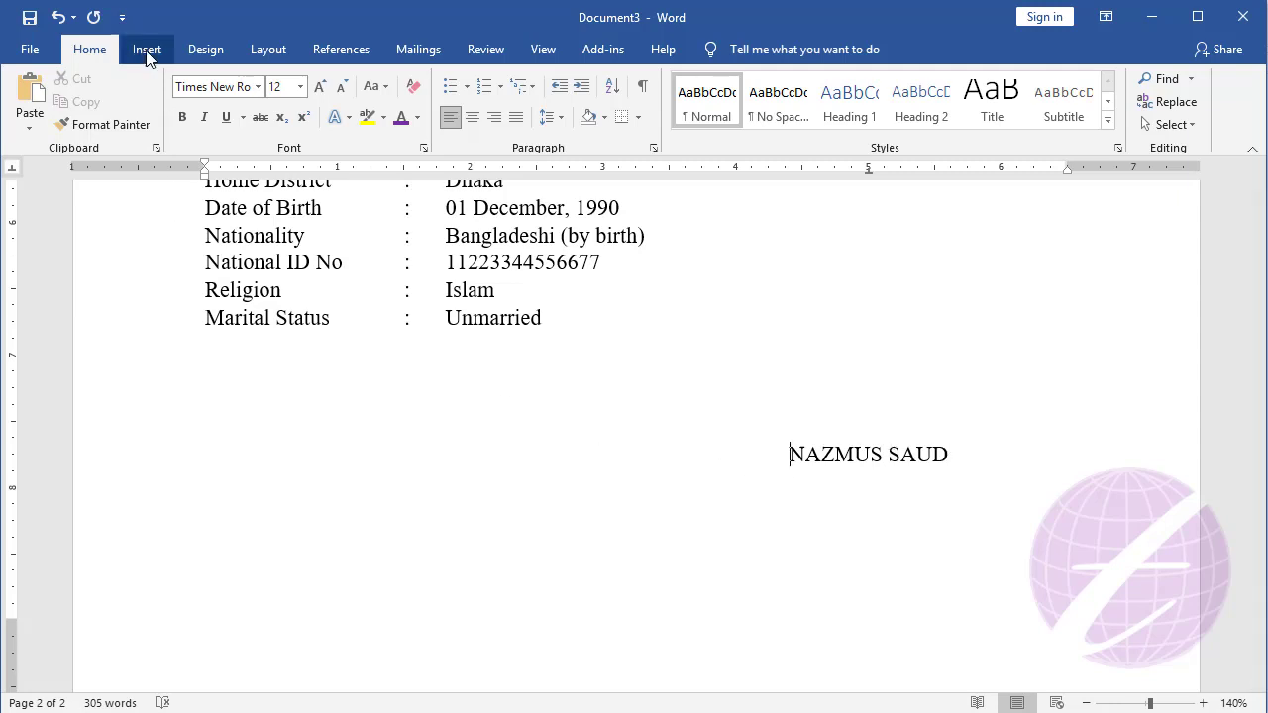
Draw a horizontal line shape above the applicant's name for the signature
click(144, 52)
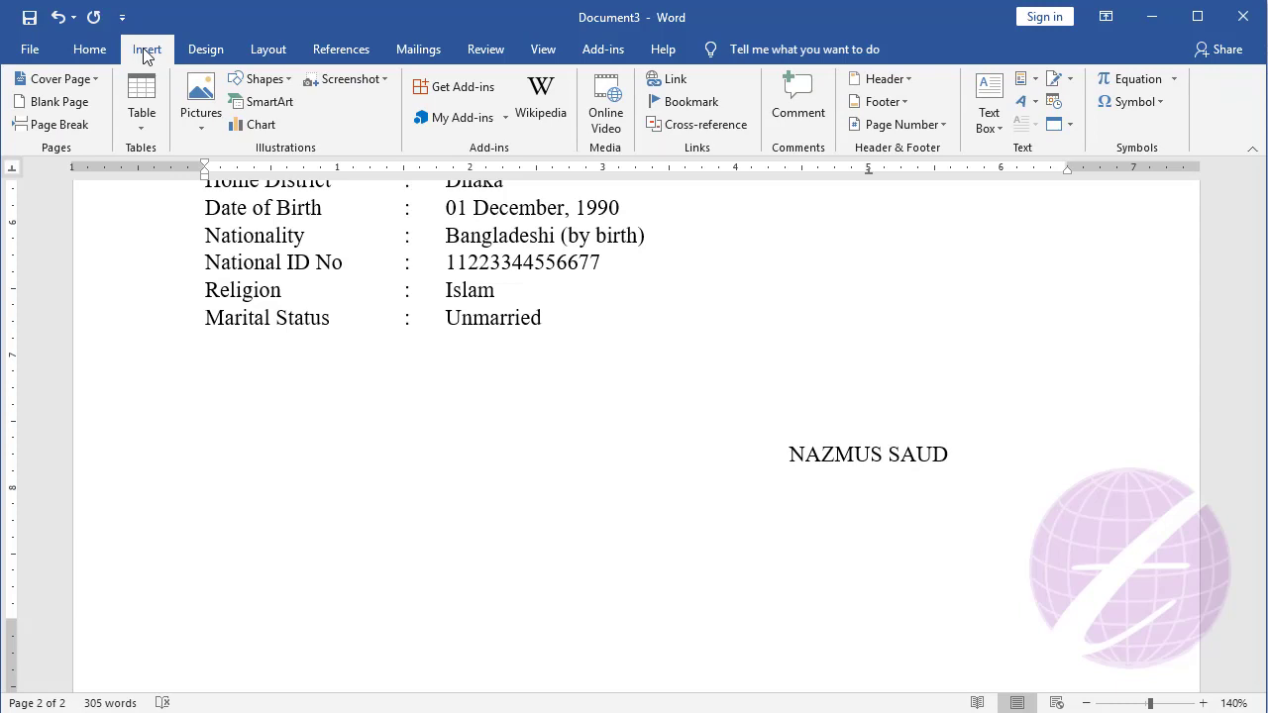
click(265, 79)
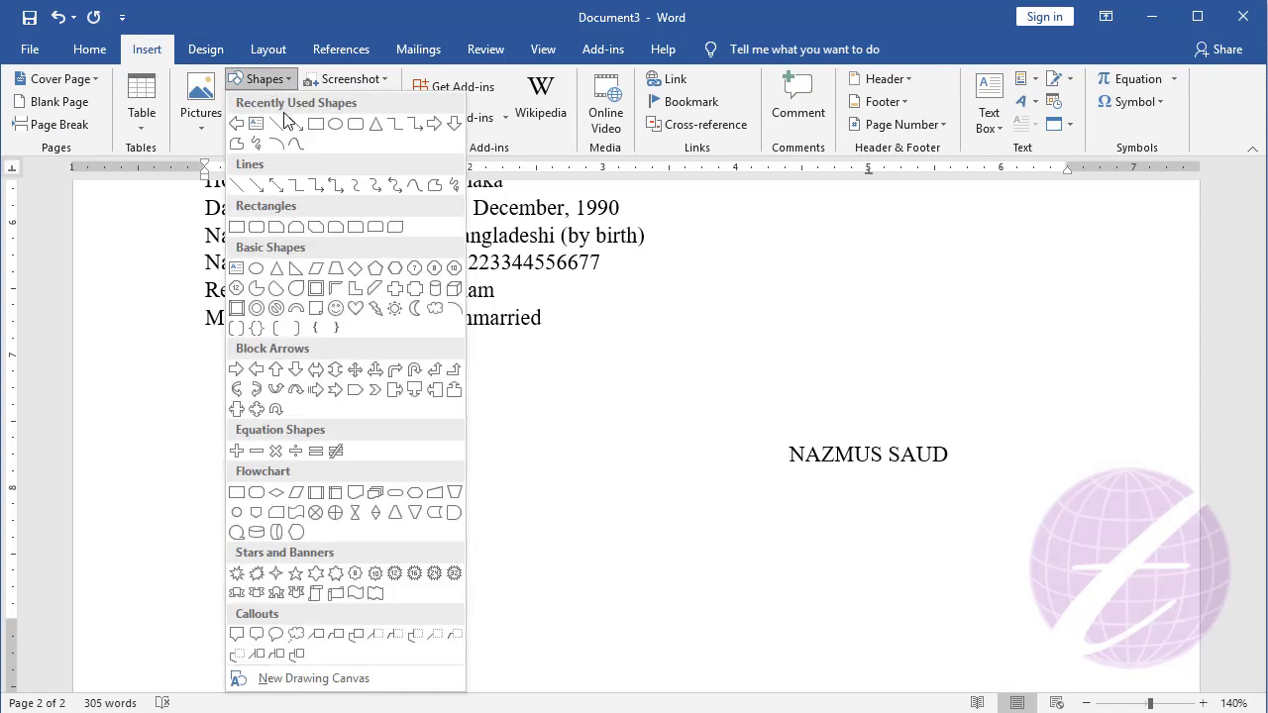
click(277, 123)
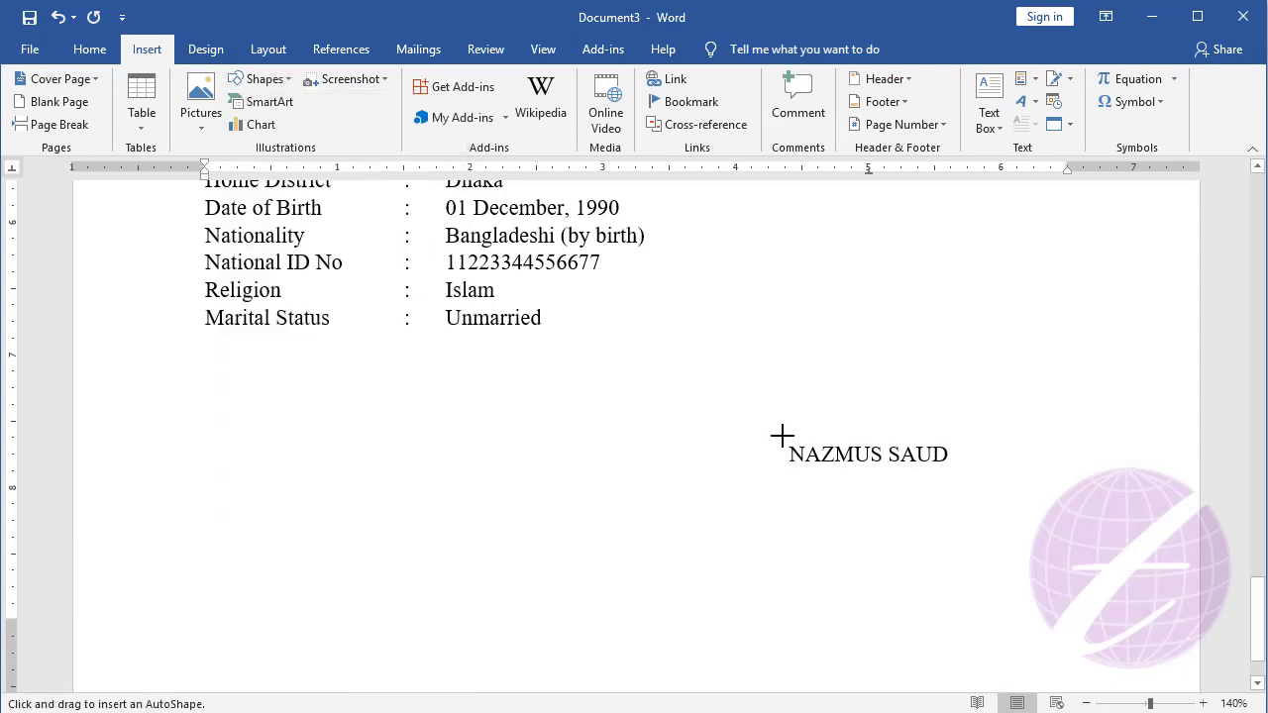
drag(751, 434, 967, 453)
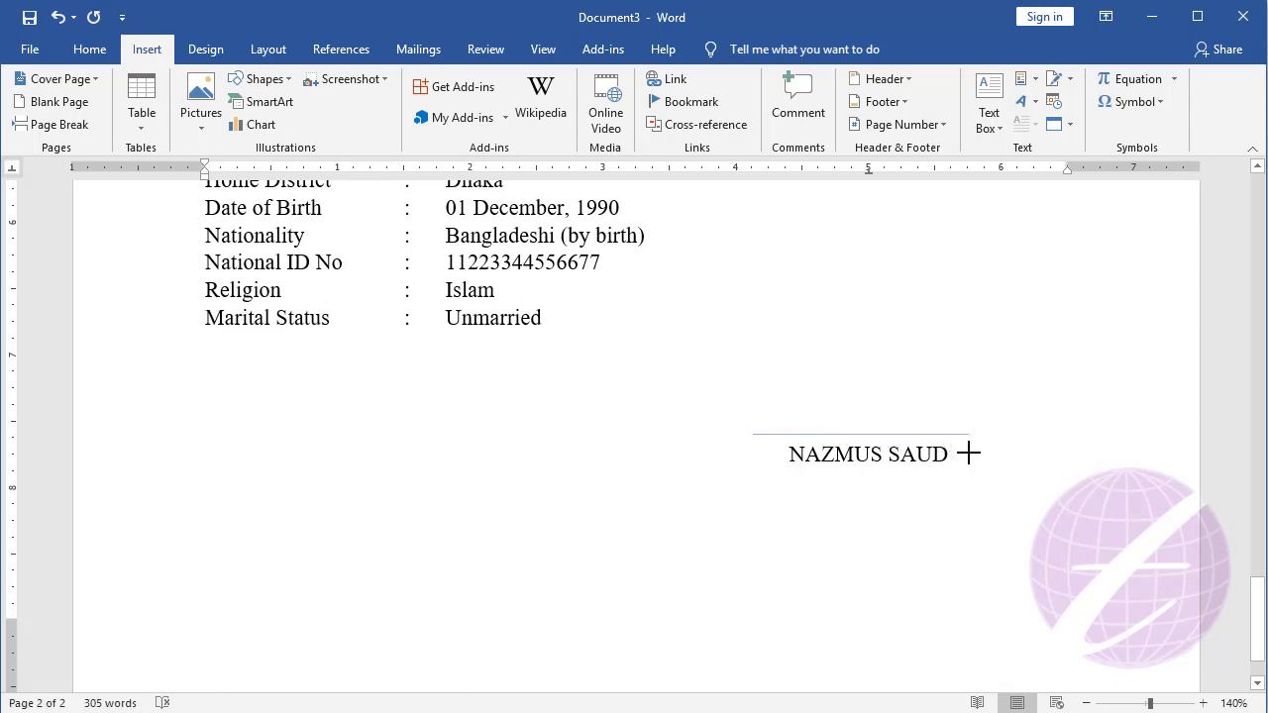
drag(967, 454, 975, 453)
click(965, 433)
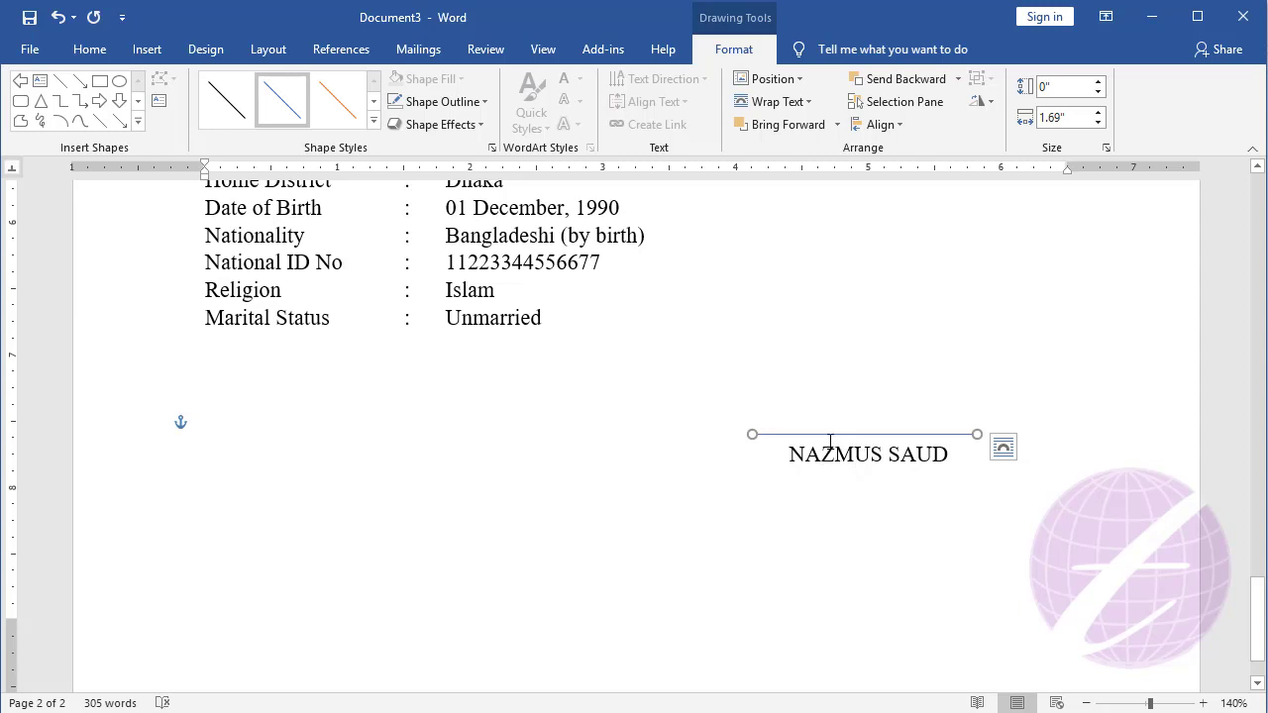
Set the signature line's outline colour to black and its weight to 1 pt
click(462, 102)
click(410, 149)
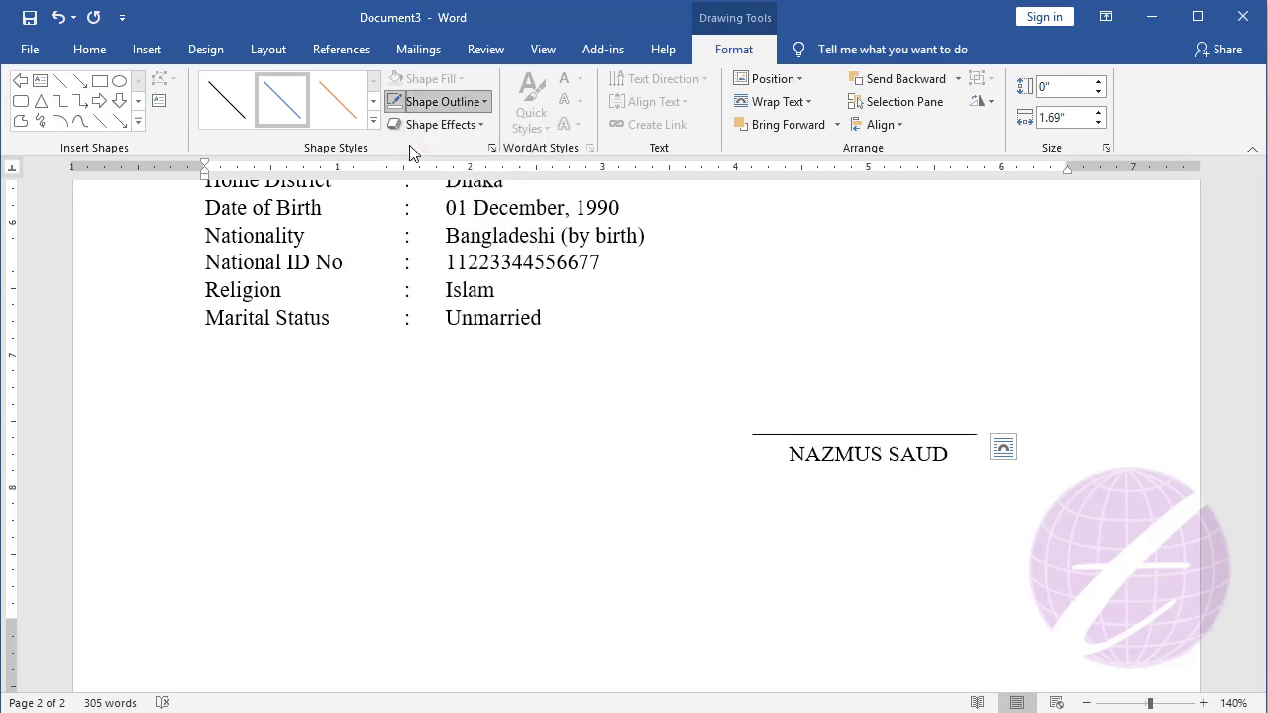
click(445, 102)
mouse_move(500, 332)
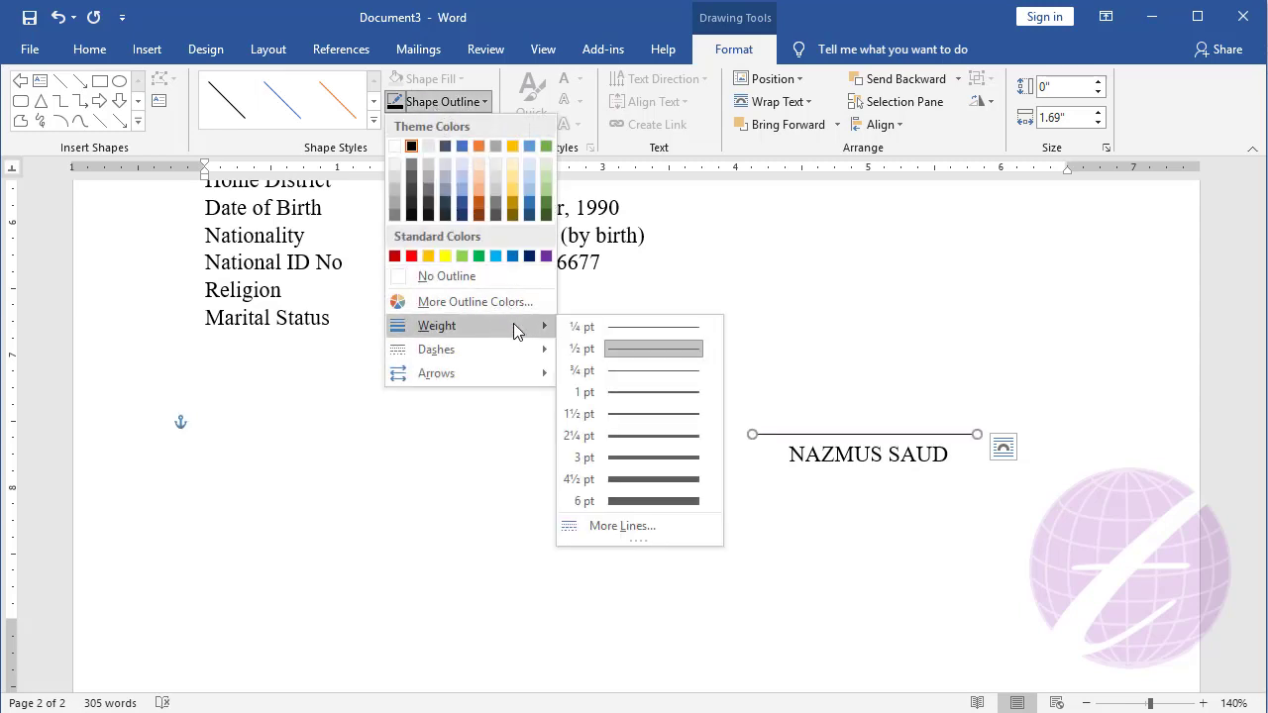
click(641, 392)
click(868, 455)
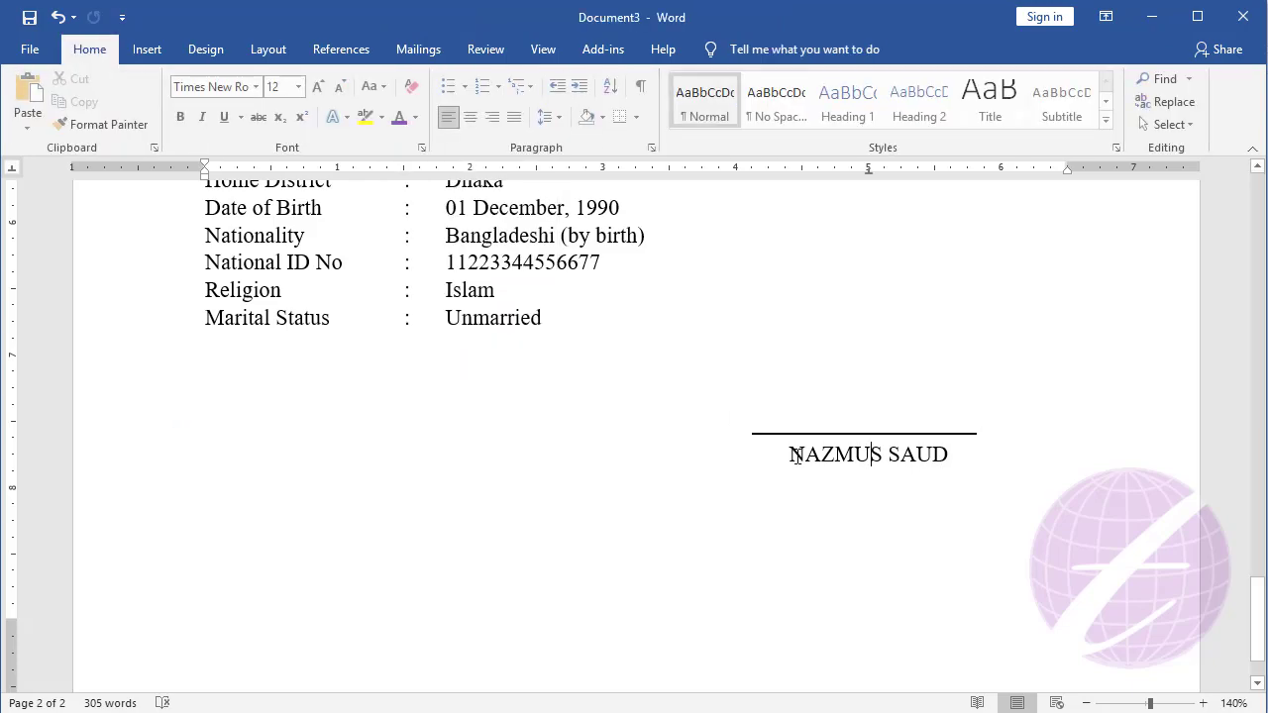
scroll(805, 452, up, 5)
scroll(804, 452, up, 5)
scroll(800, 448, up, 5)
scroll(798, 446, up, 5)
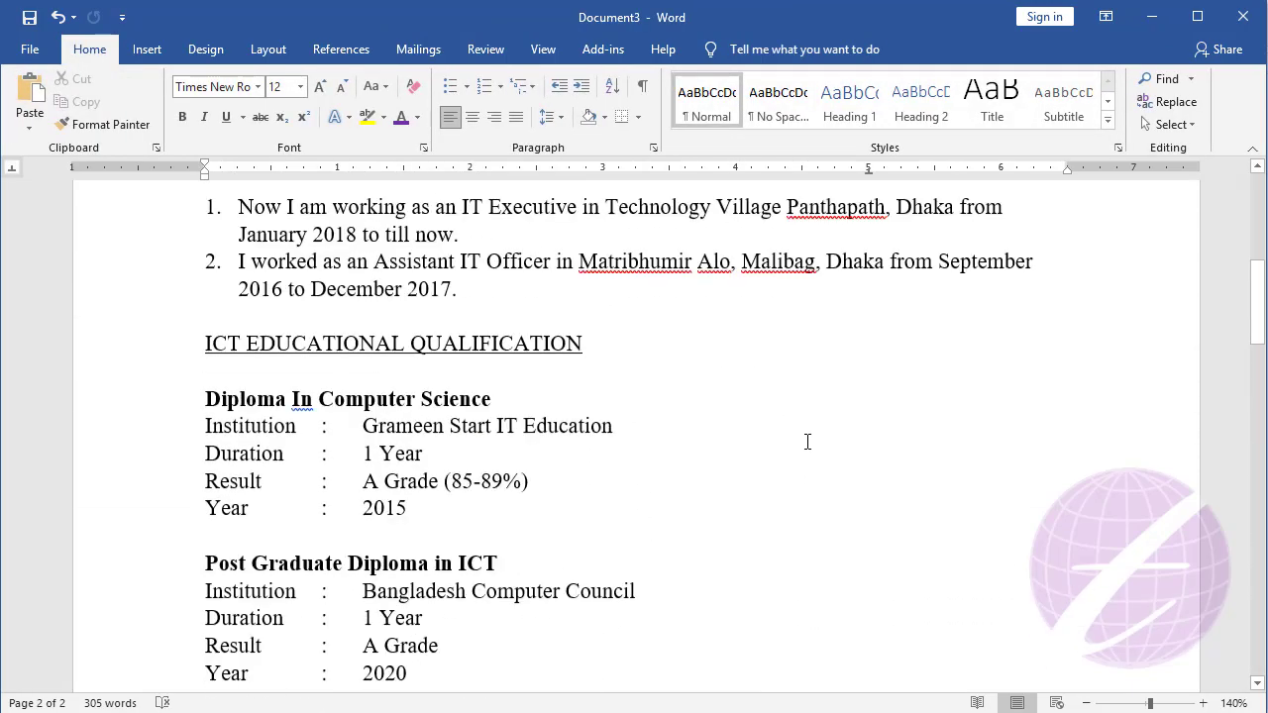
scroll(807, 442, up, 1)
scroll(513, 476, up, 5)
scroll(512, 474, up, 2)
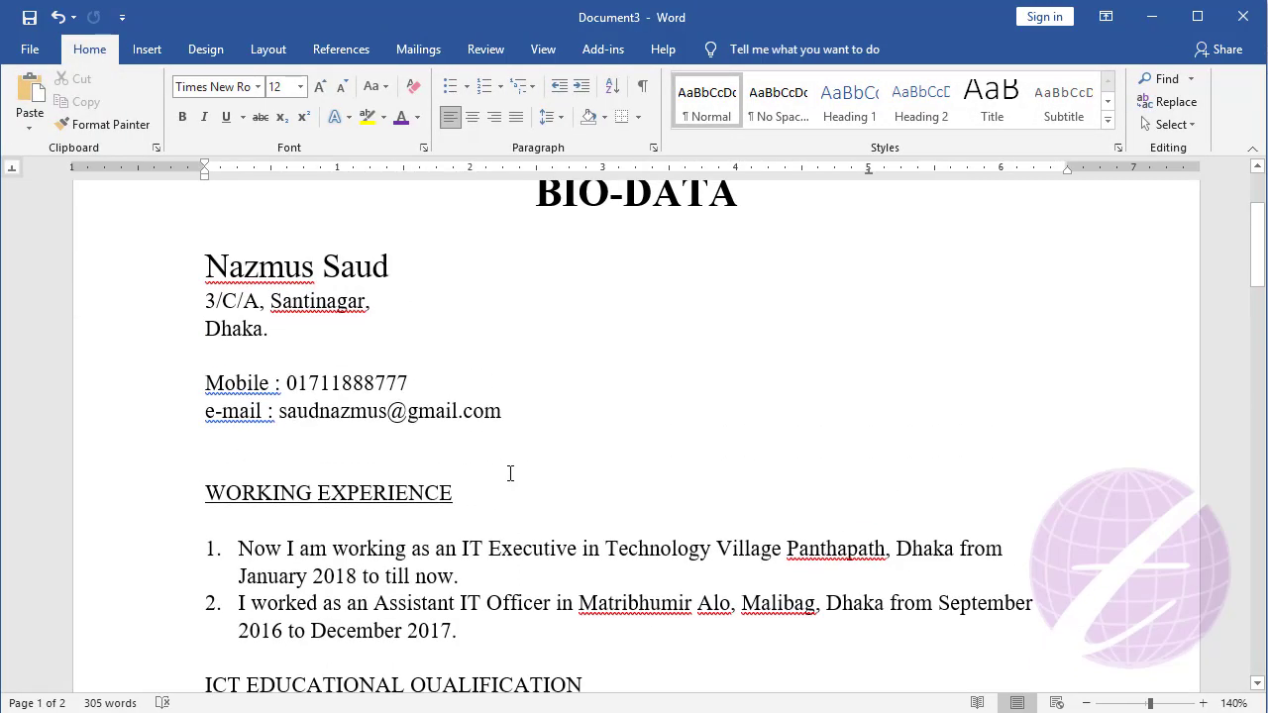
scroll(510, 474, up, 4)
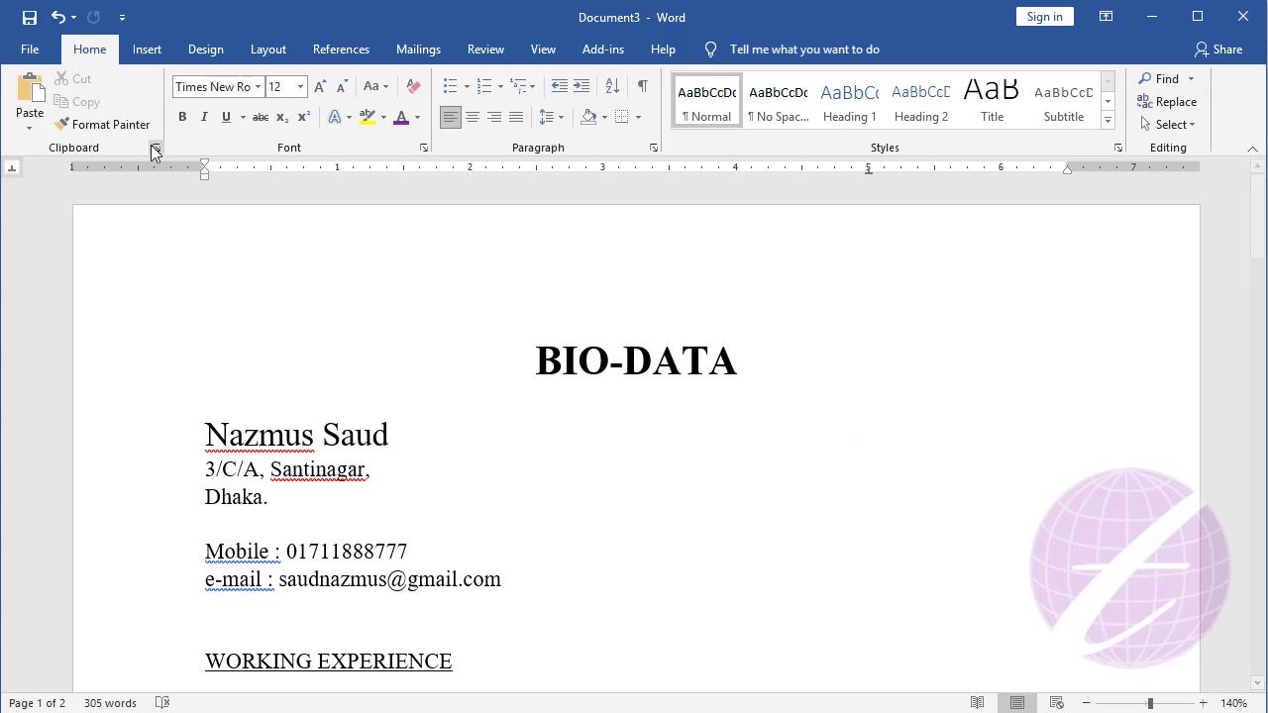
Insert the musfiq.jpeg photo from this device at the top of page 1
click(146, 49)
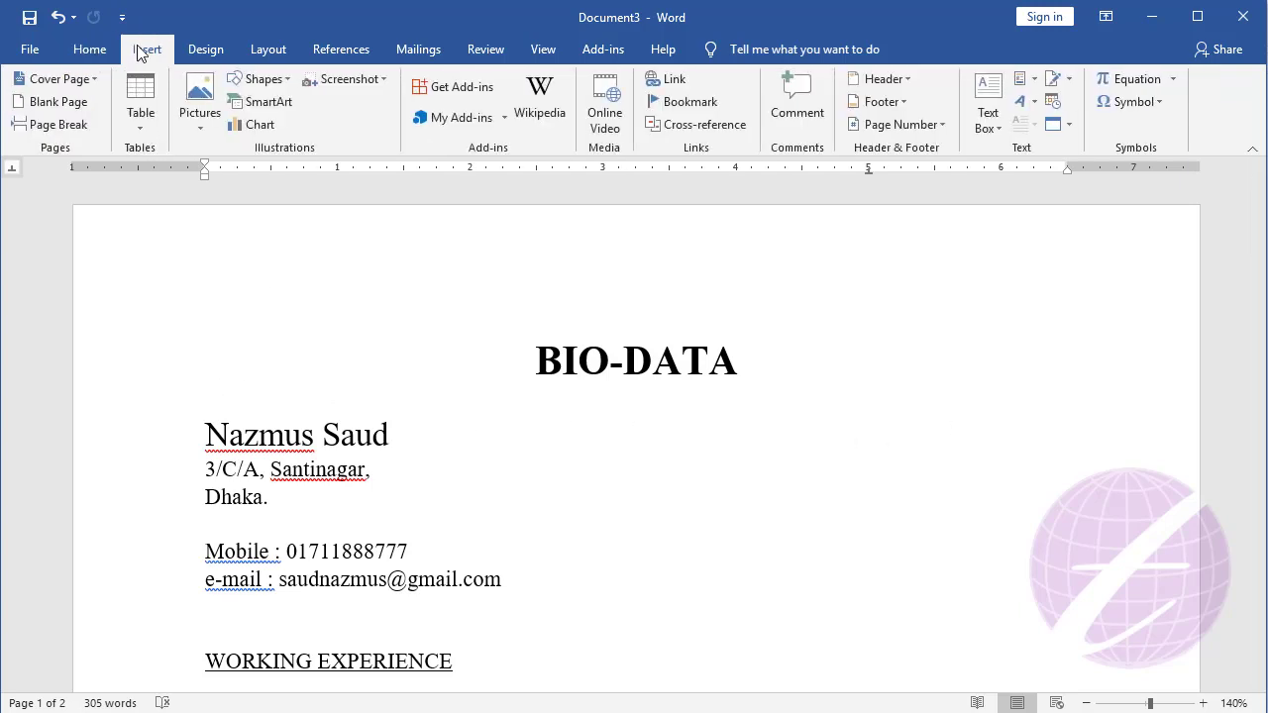
click(198, 124)
click(259, 178)
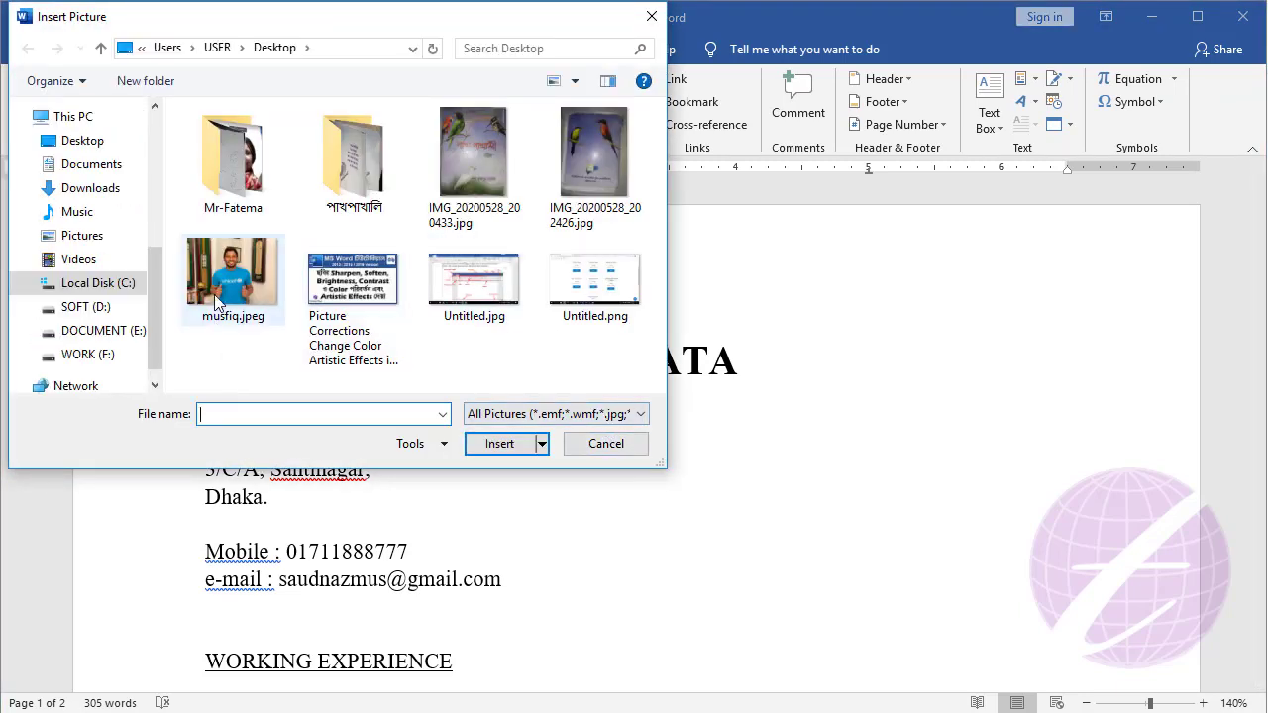
click(232, 281)
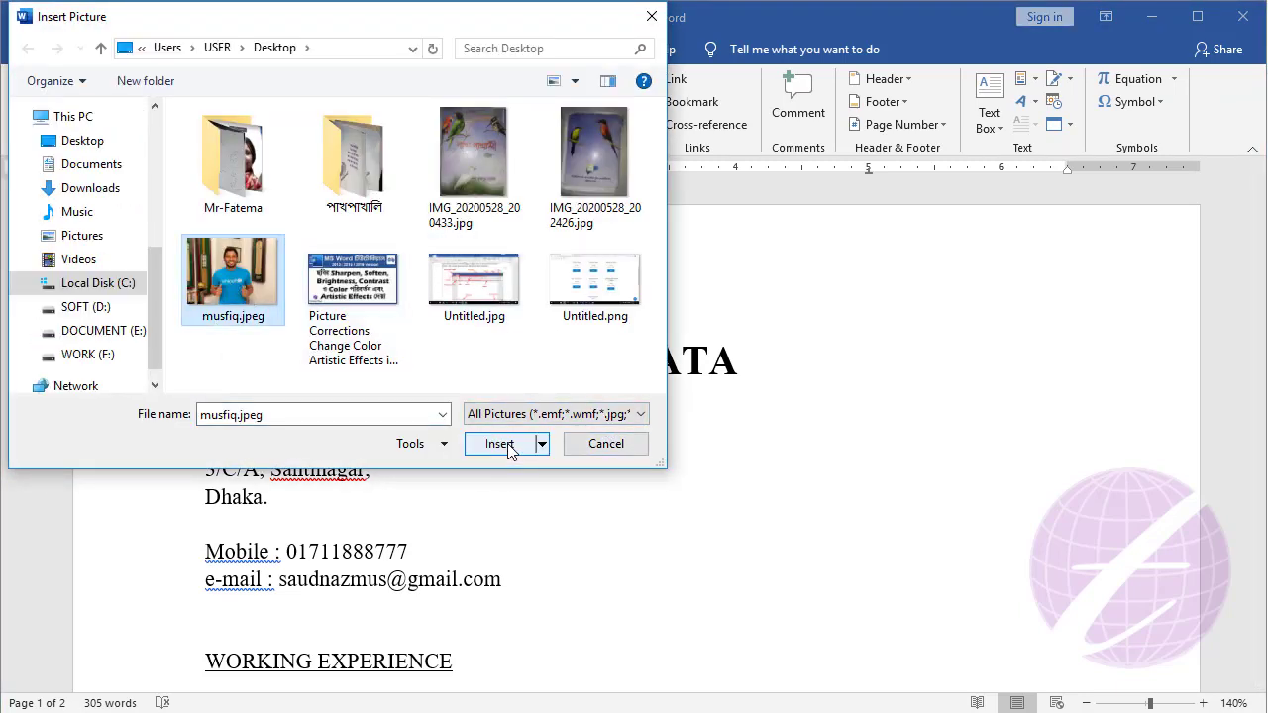
click(508, 447)
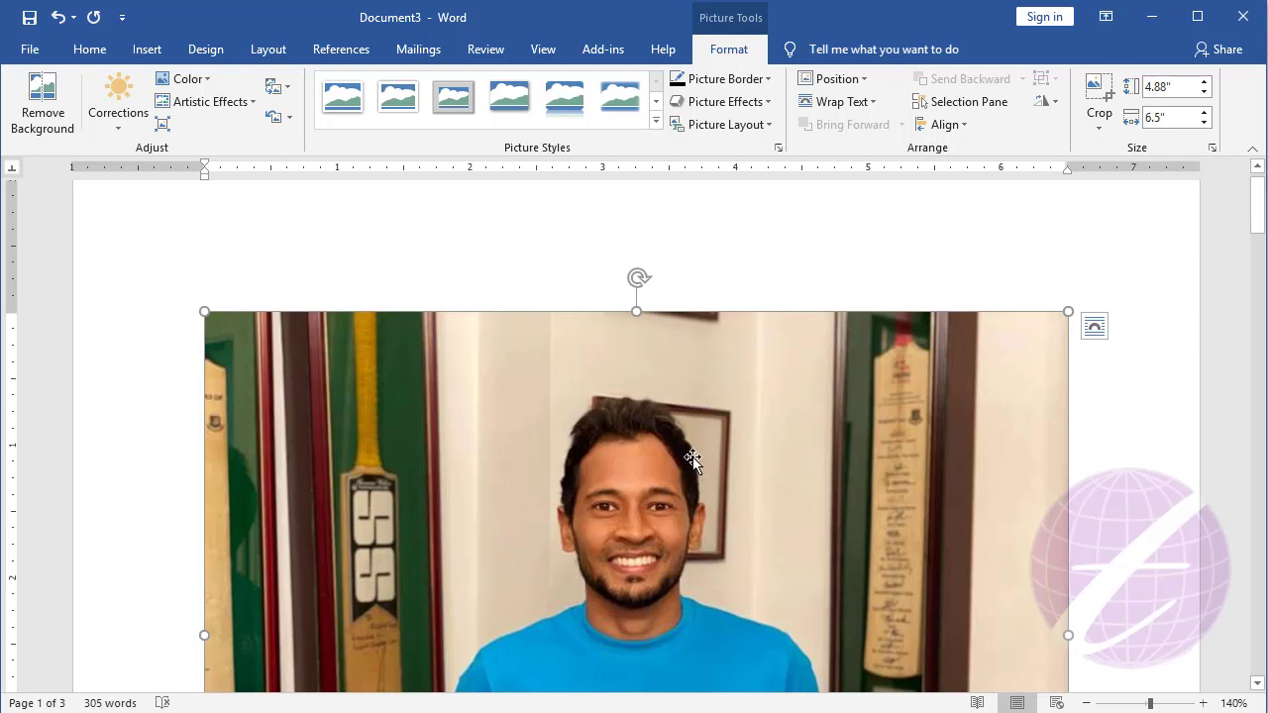
Shrink the photo's height to about 2.3 inches so the BIO-DATA title shows
click(1205, 92)
click(1204, 92)
click(1204, 92)
click(1205, 92)
click(1204, 92)
click(1204, 93)
click(1204, 92)
click(1204, 92)
click(1204, 92)
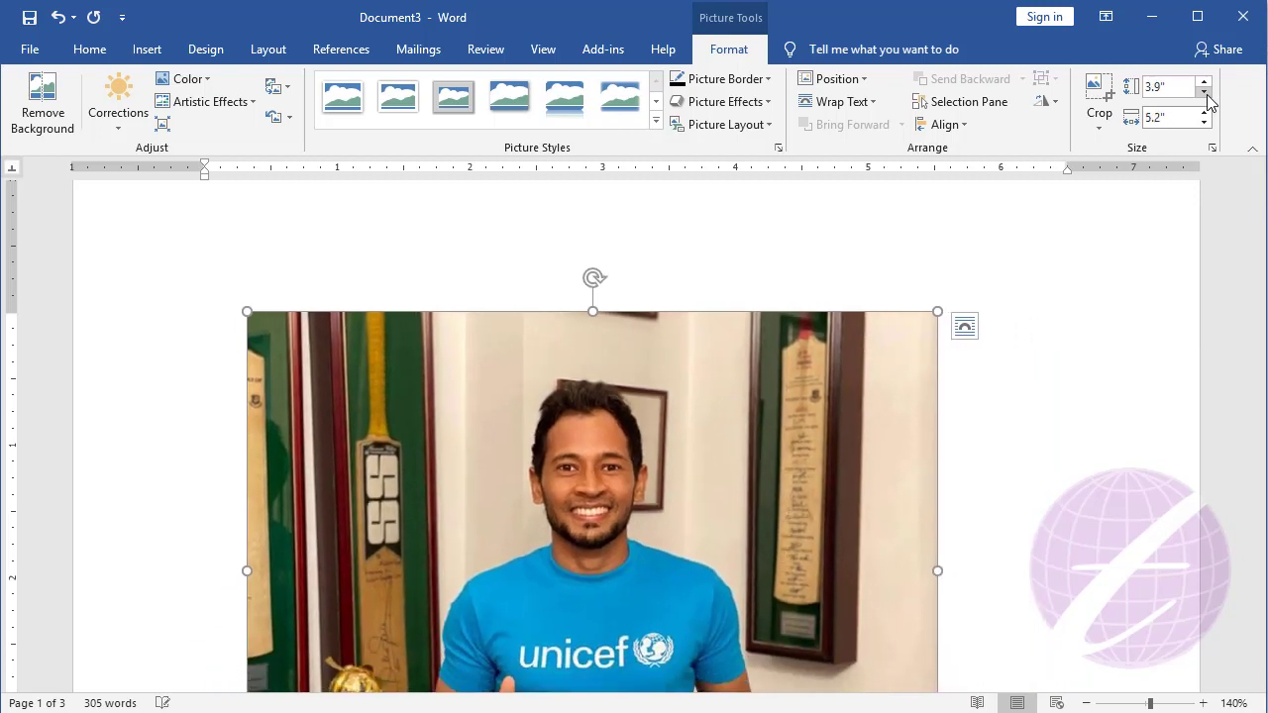
click(1204, 92)
click(1204, 93)
click(1204, 92)
click(1204, 92)
click(1204, 92)
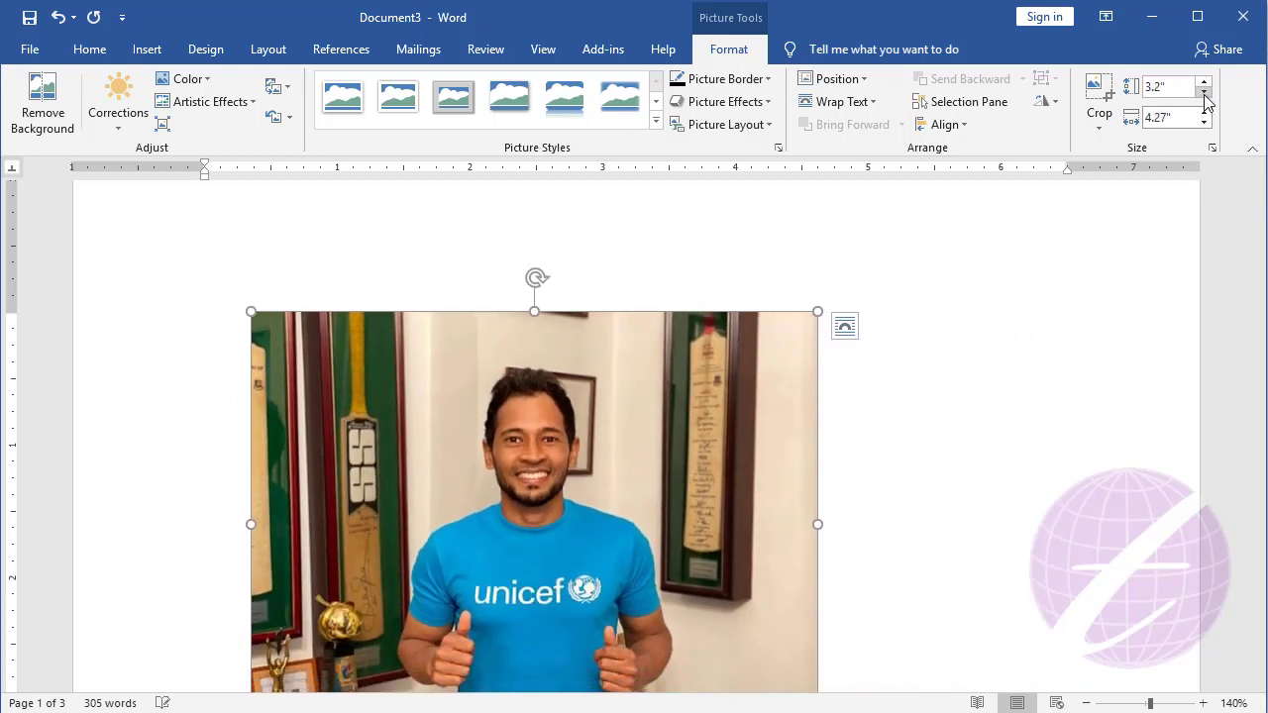
click(1205, 92)
click(1204, 92)
click(1204, 92)
click(1204, 92)
click(1204, 92)
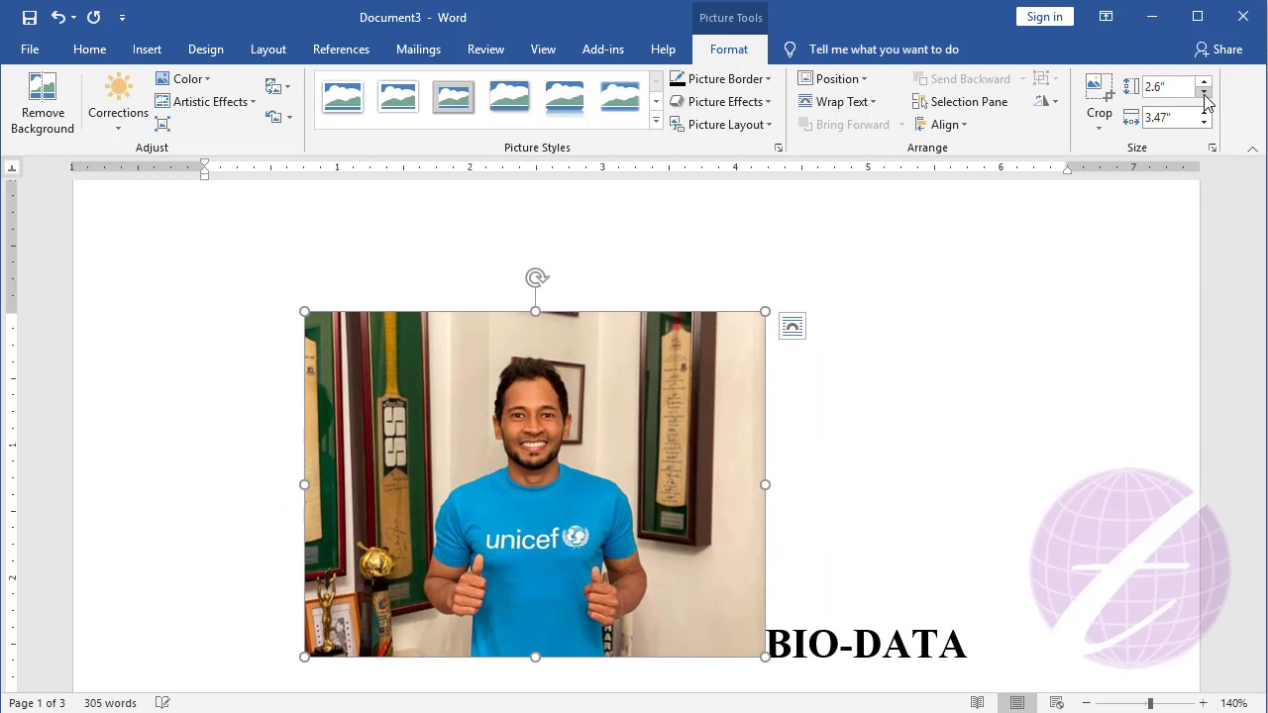
click(1204, 92)
click(1204, 92)
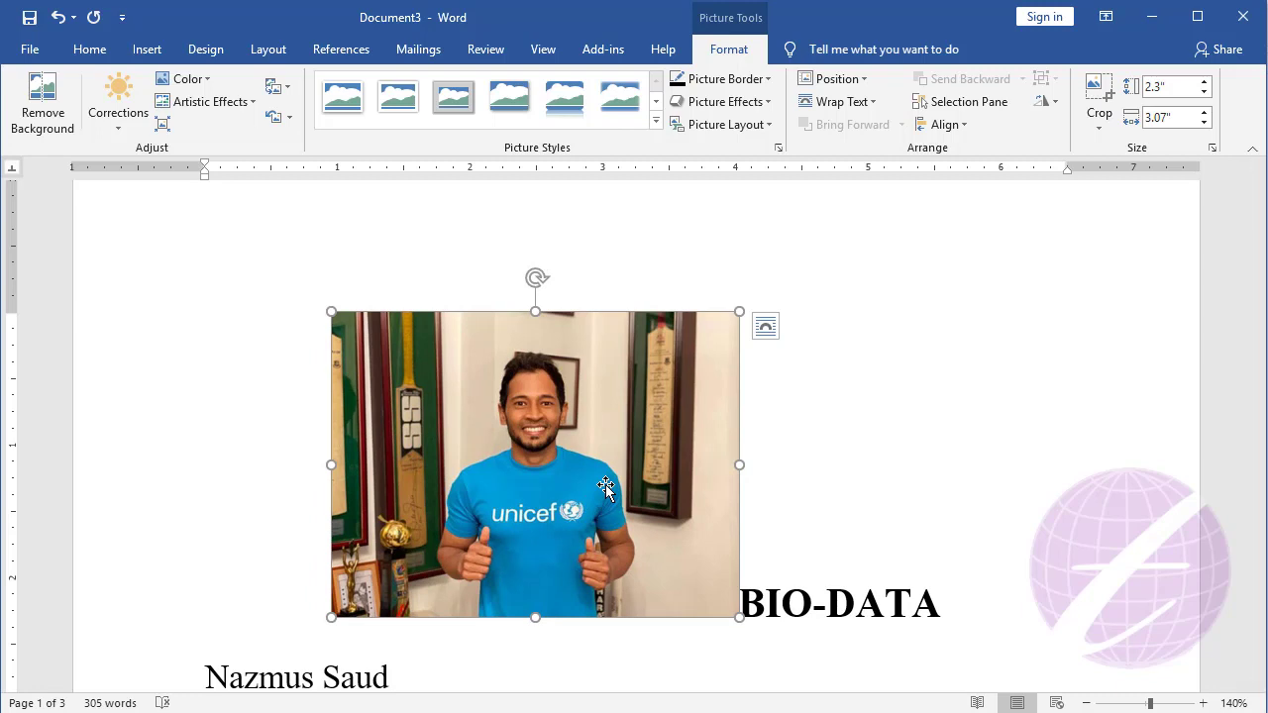
Crop the photo from all sides to a head-and-shoulders portrait of about 1.29 by 1.49 inches
click(1106, 104)
click(1106, 104)
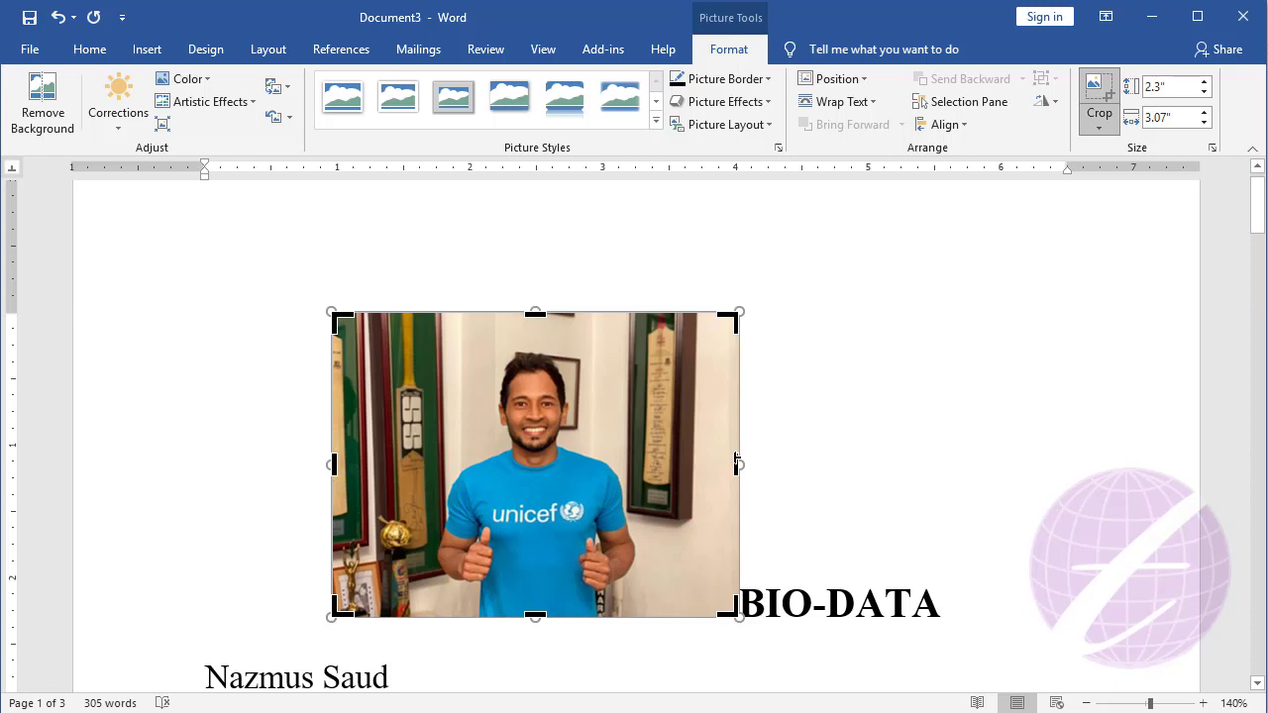
drag(736, 464, 650, 466)
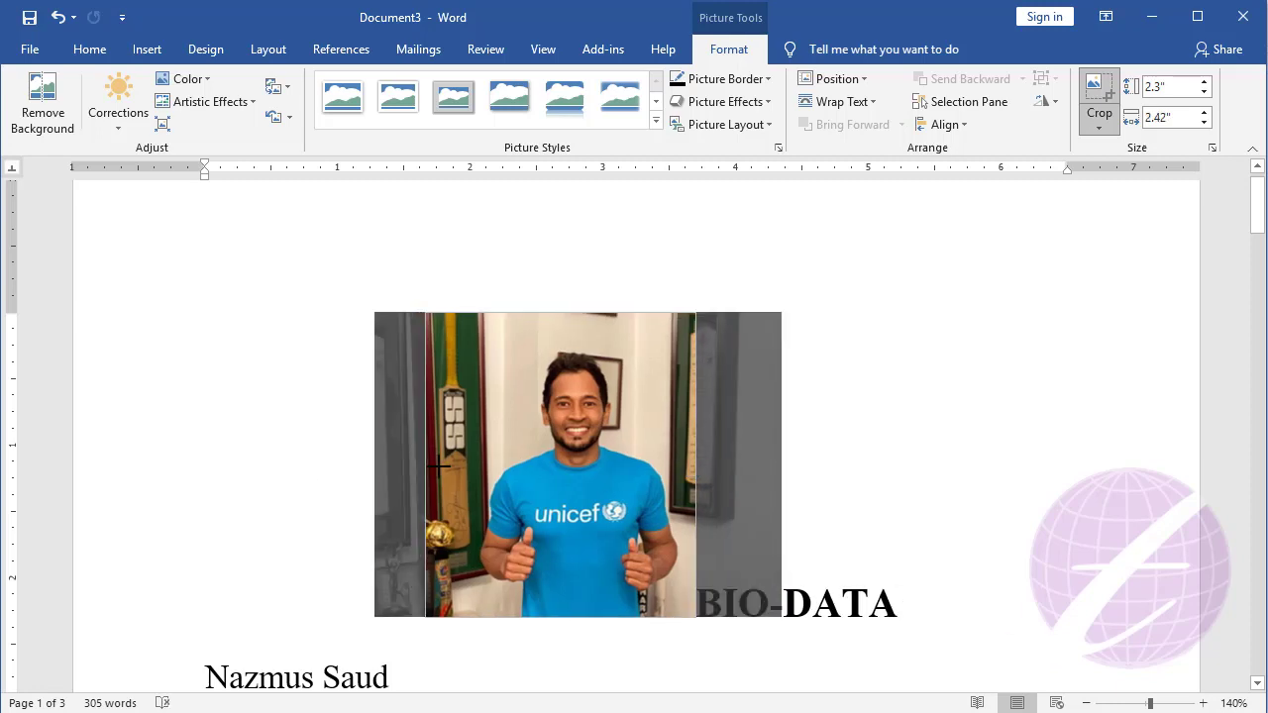
drag(375, 463, 469, 466)
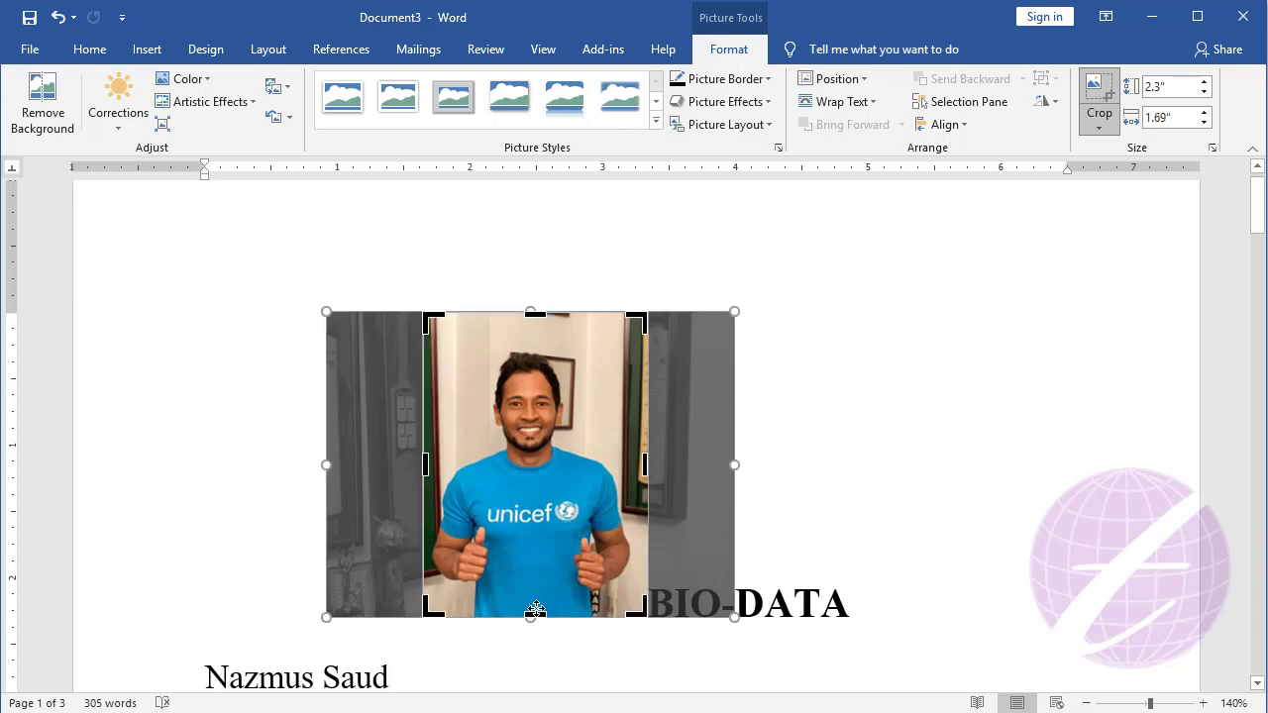
drag(535, 609, 532, 506)
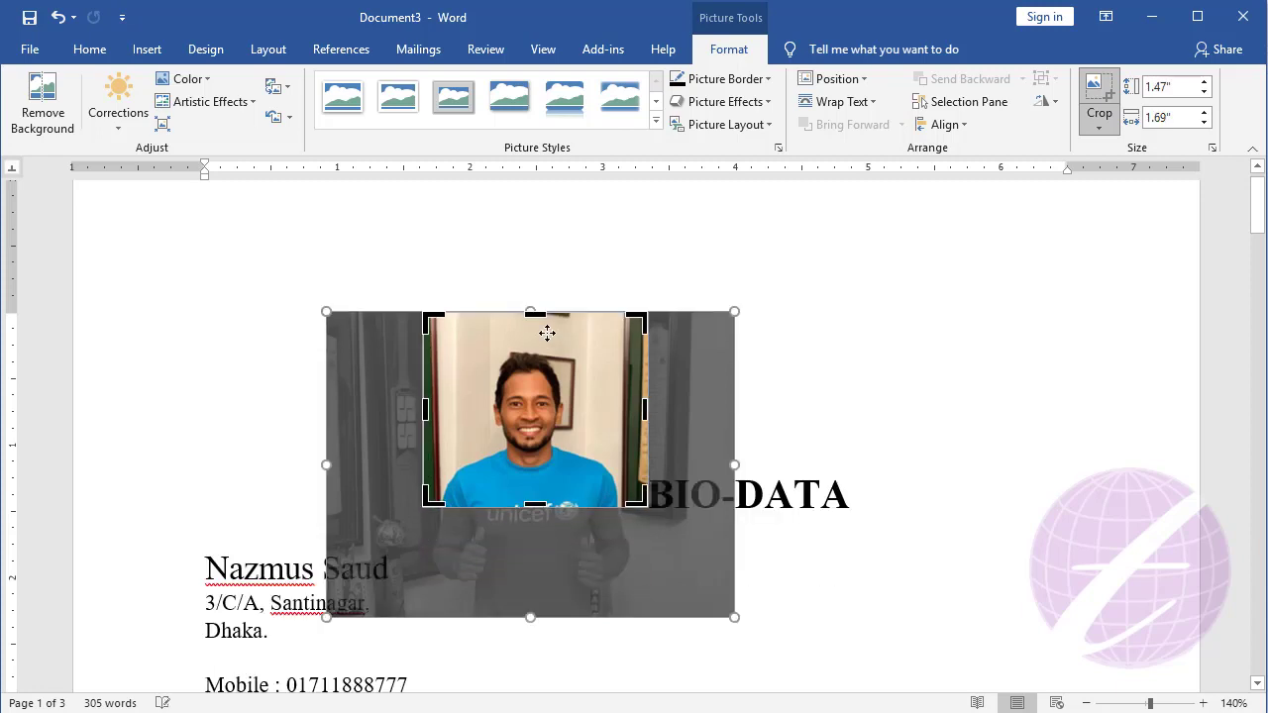
drag(542, 313, 539, 337)
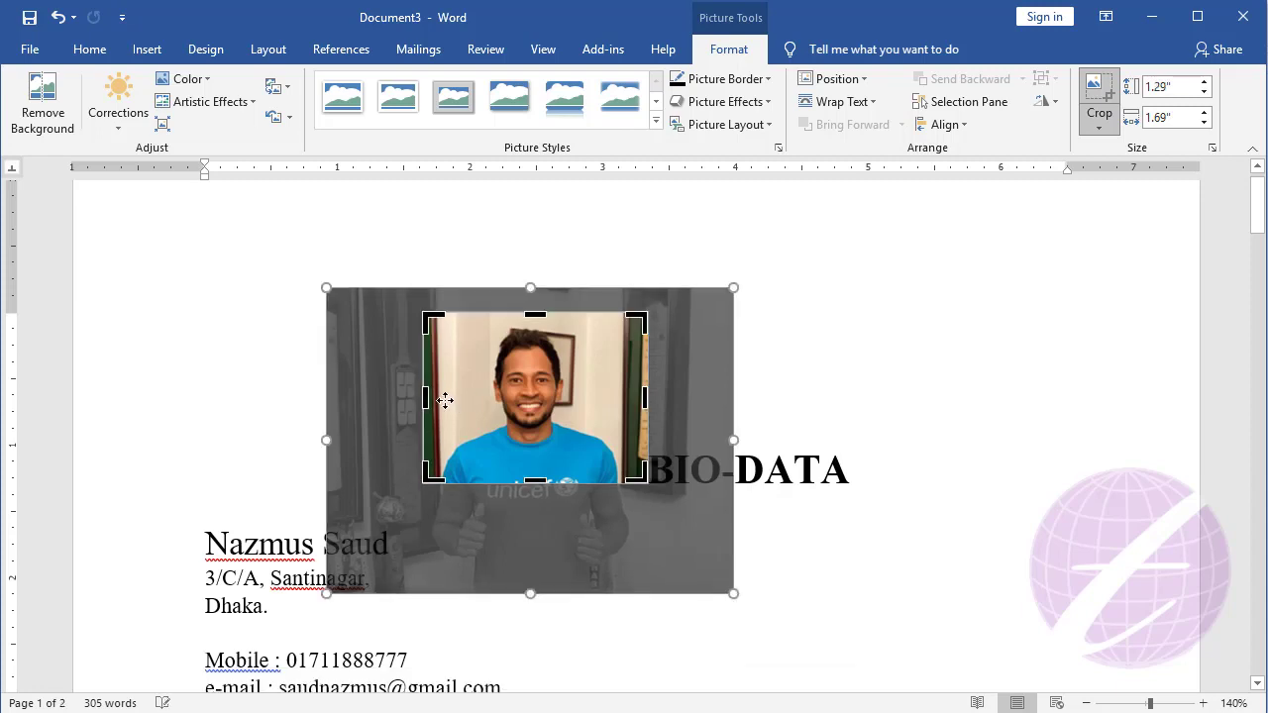
drag(433, 394, 440, 394)
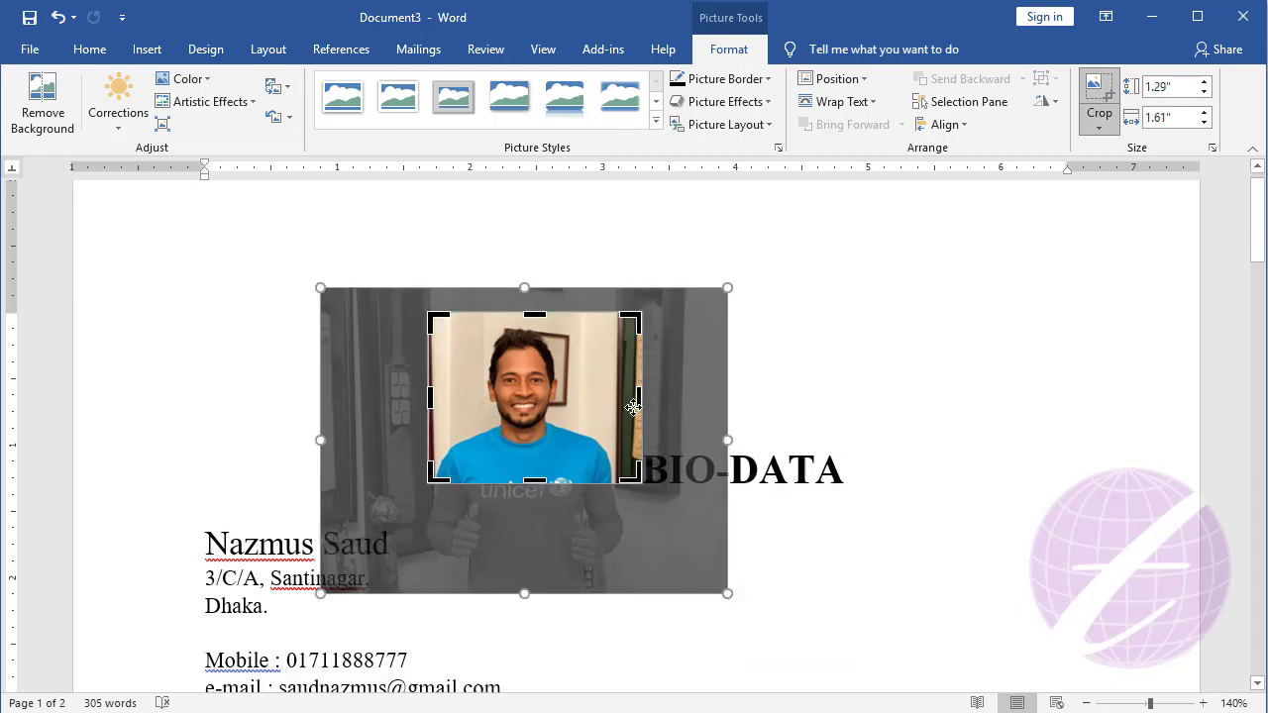
drag(645, 398, 626, 404)
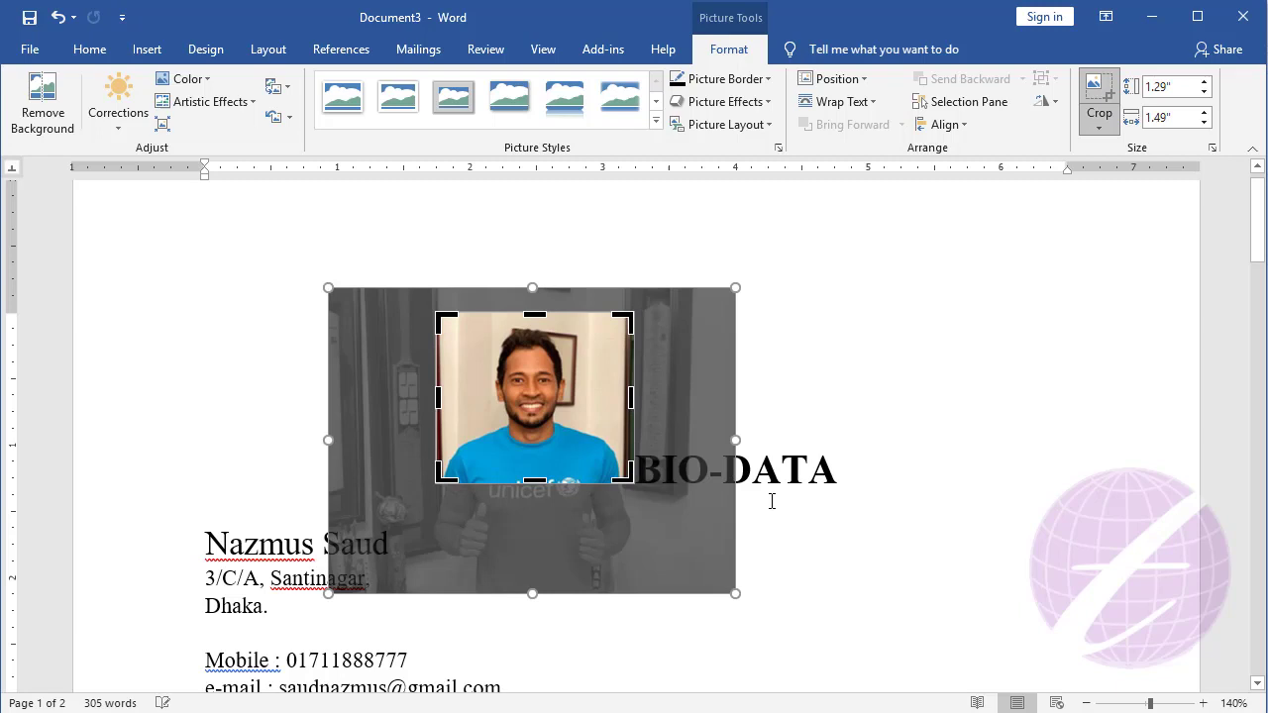
click(853, 379)
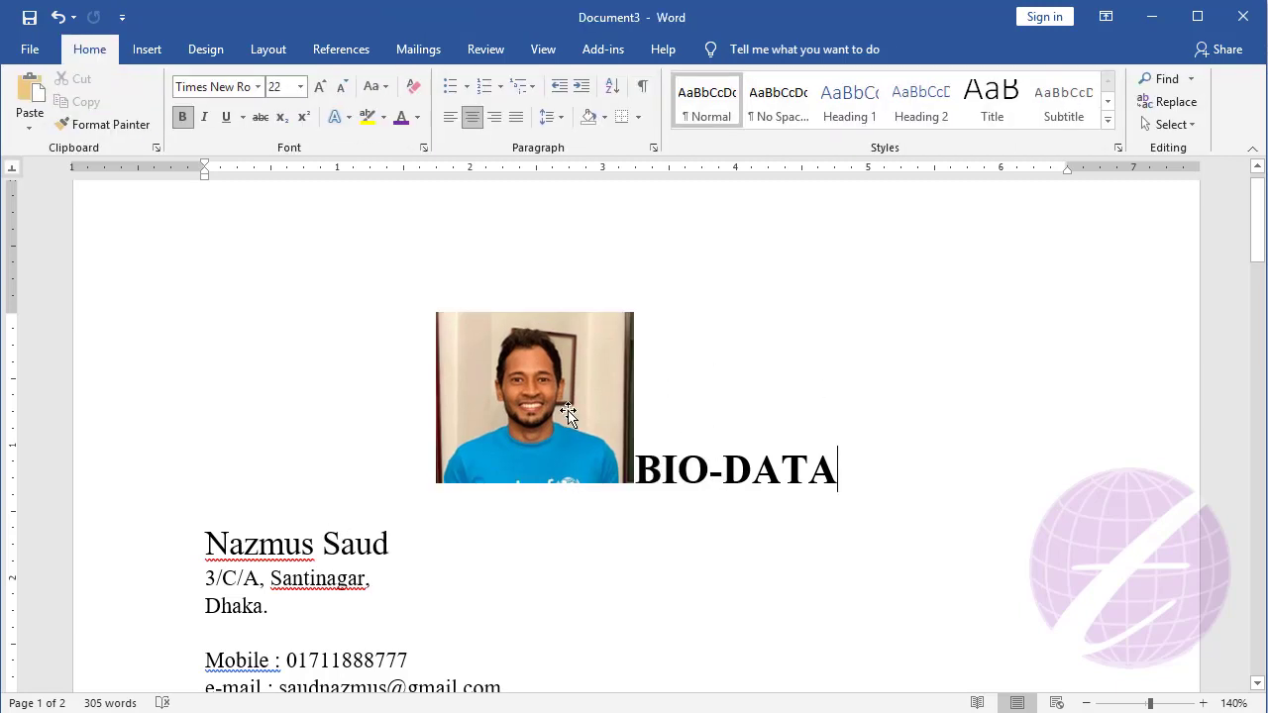
Set the photo to In Front of Text and move it to the right of the BIO-DATA title
click(537, 404)
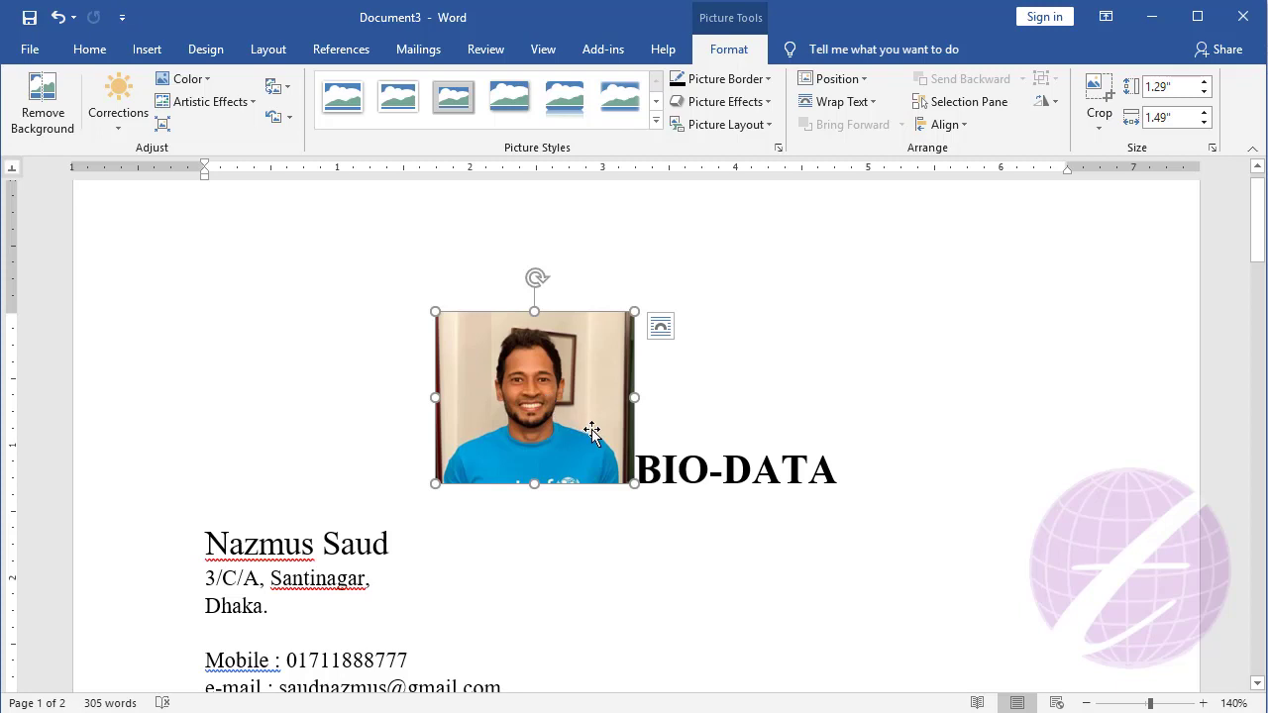
click(871, 103)
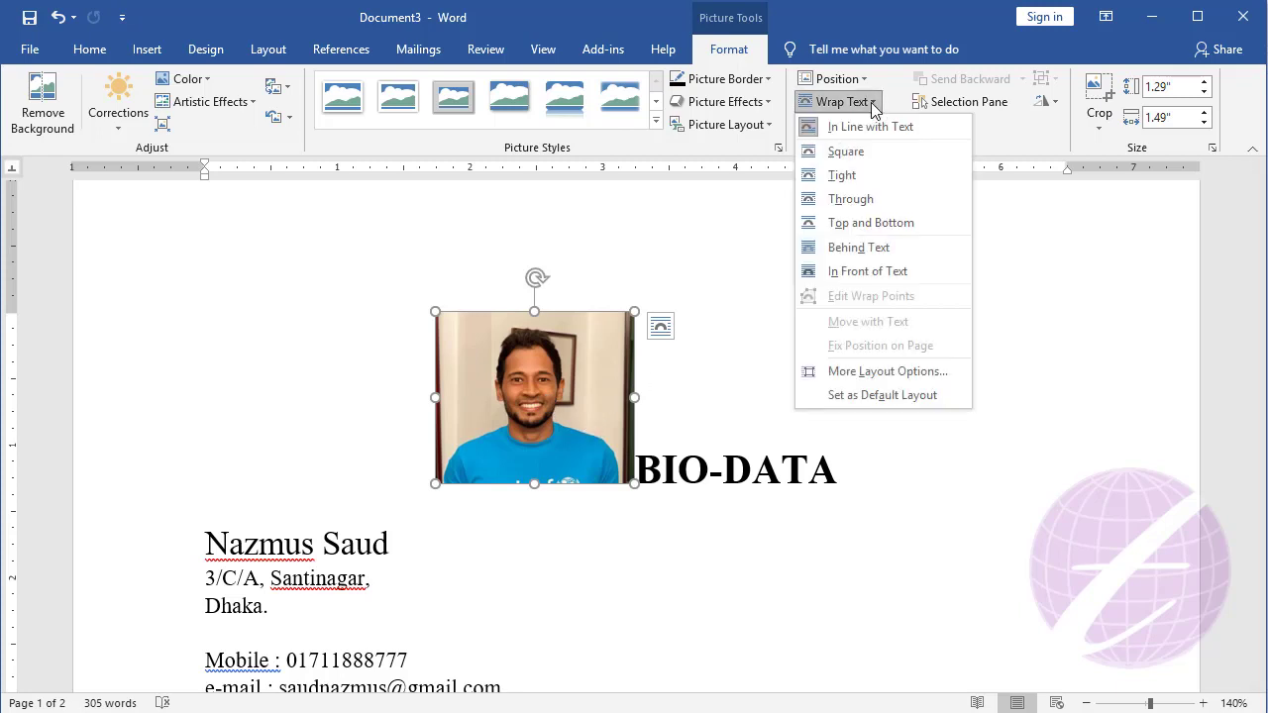
click(877, 271)
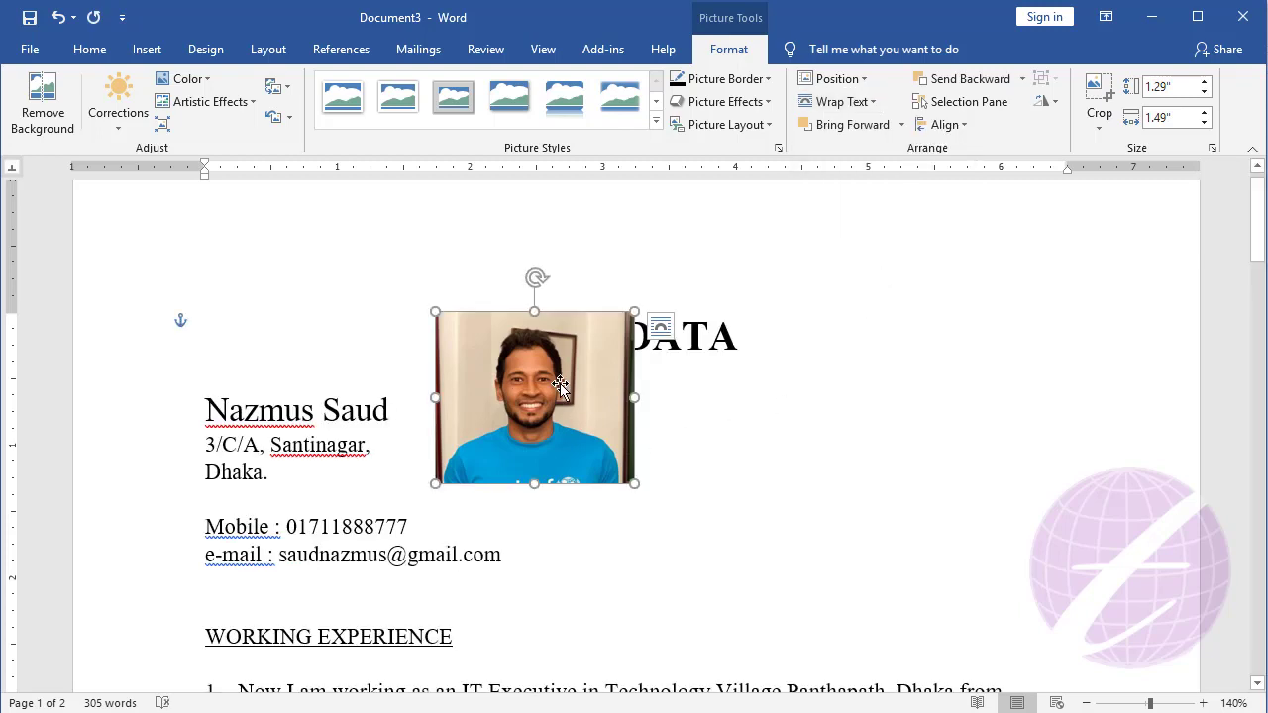
drag(548, 349, 547, 447)
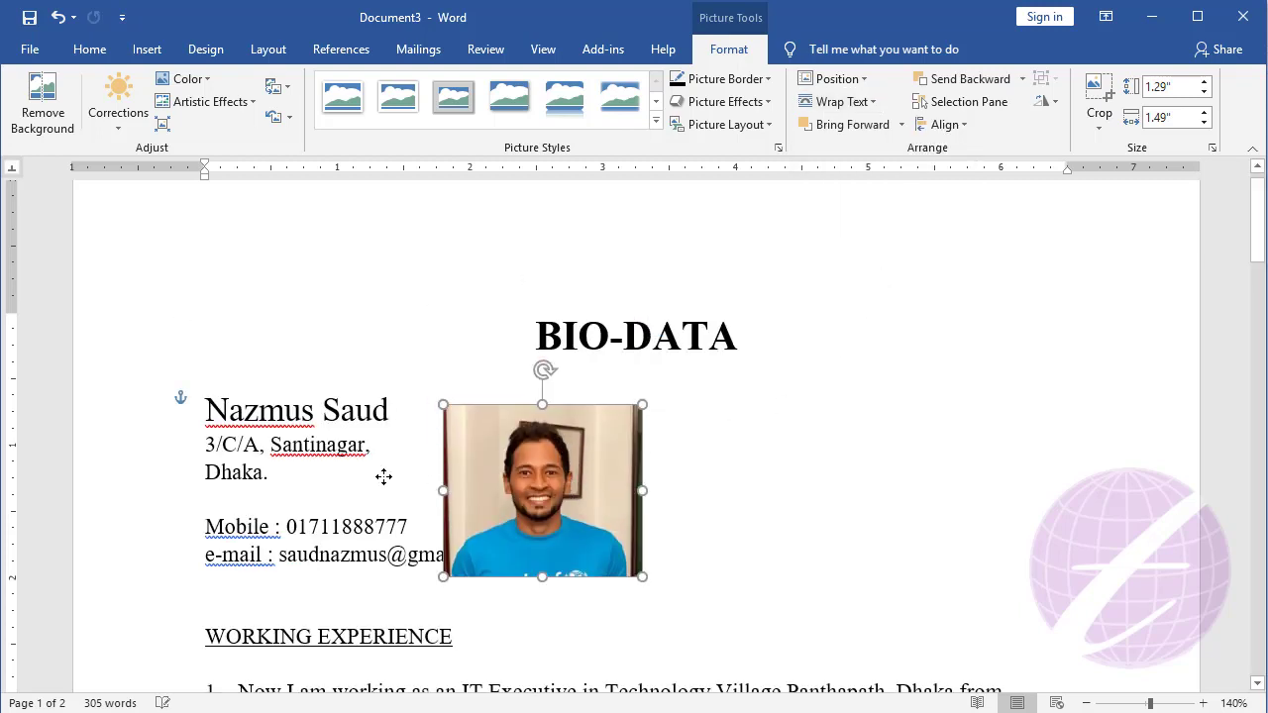
mouse_move(525, 499)
mouse_down()
mouse_move(336, 493)
mouse_move(674, 373)
mouse_up()
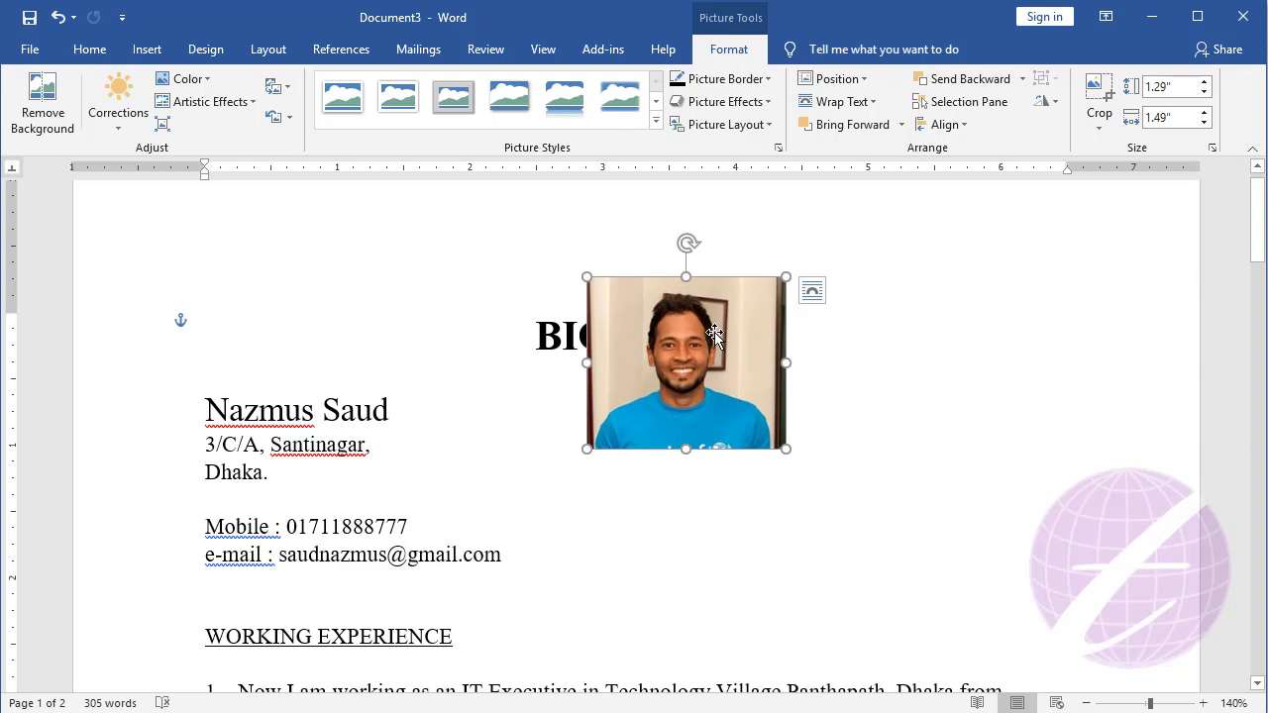
drag(714, 331, 1016, 346)
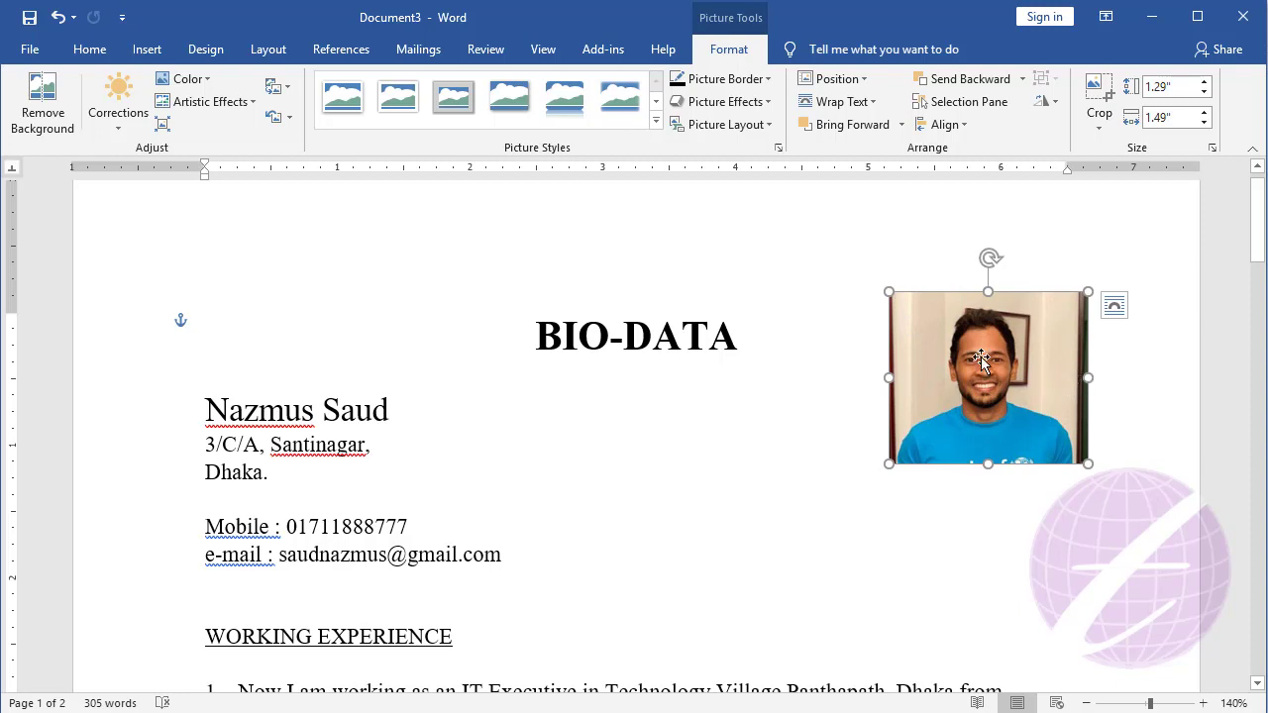
Crop the photo's left and right edges slightly to about 1.31 inches wide
click(1094, 89)
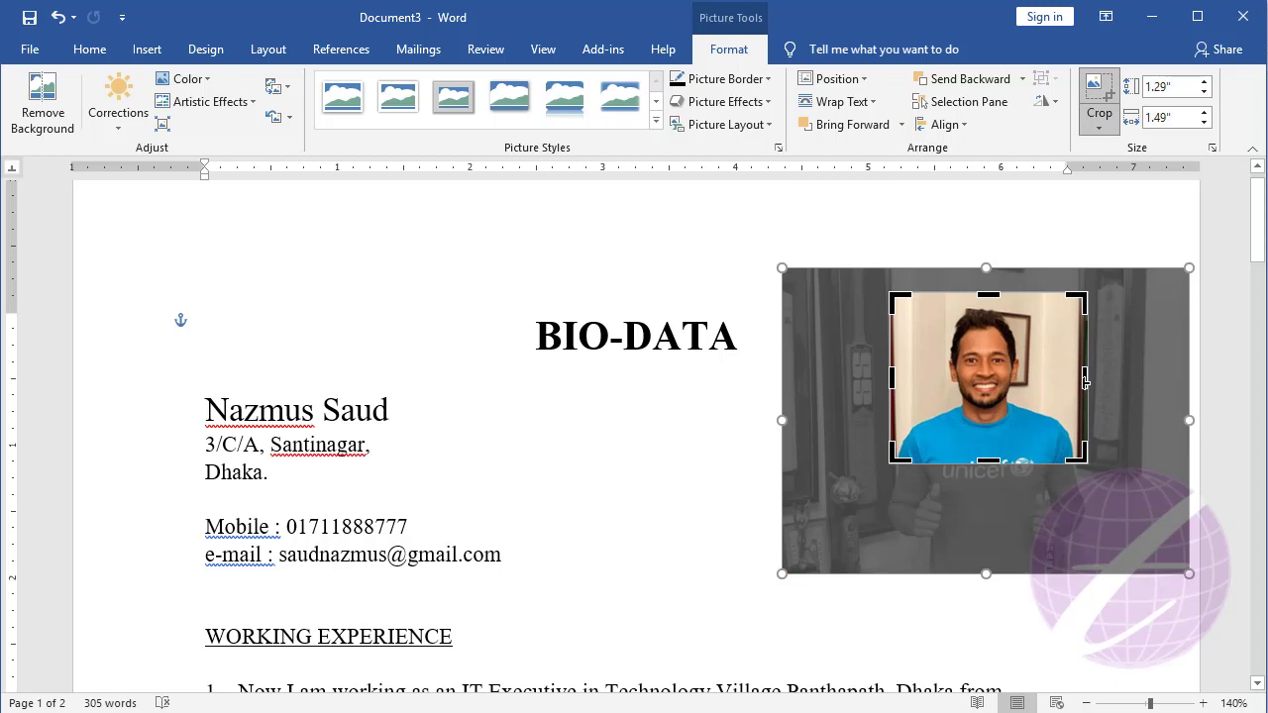
drag(1084, 382, 1072, 381)
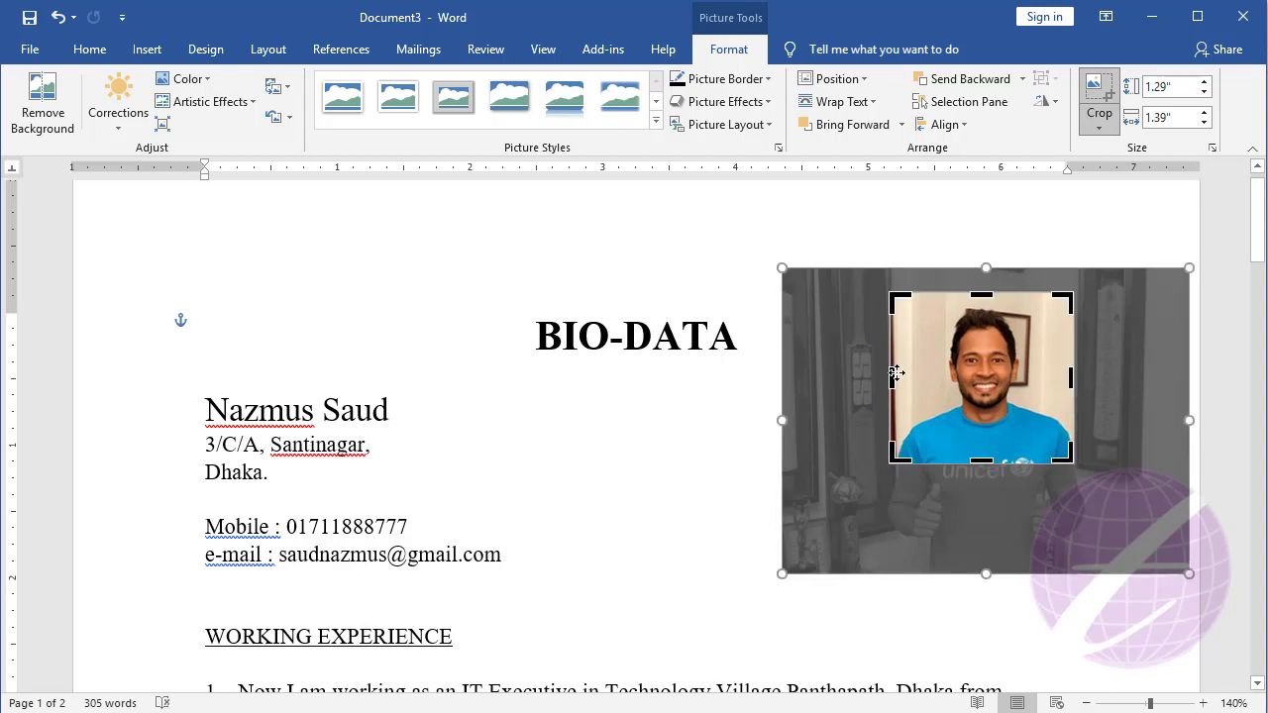
drag(890, 374, 900, 374)
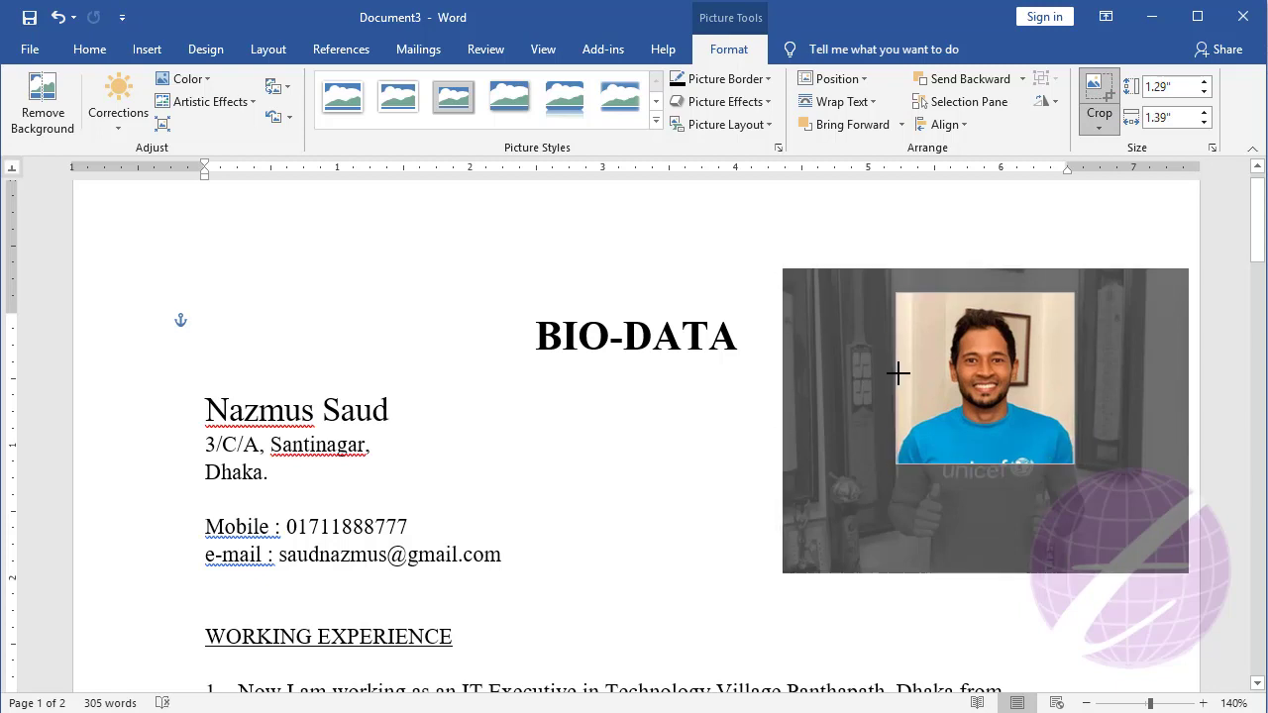
click(754, 425)
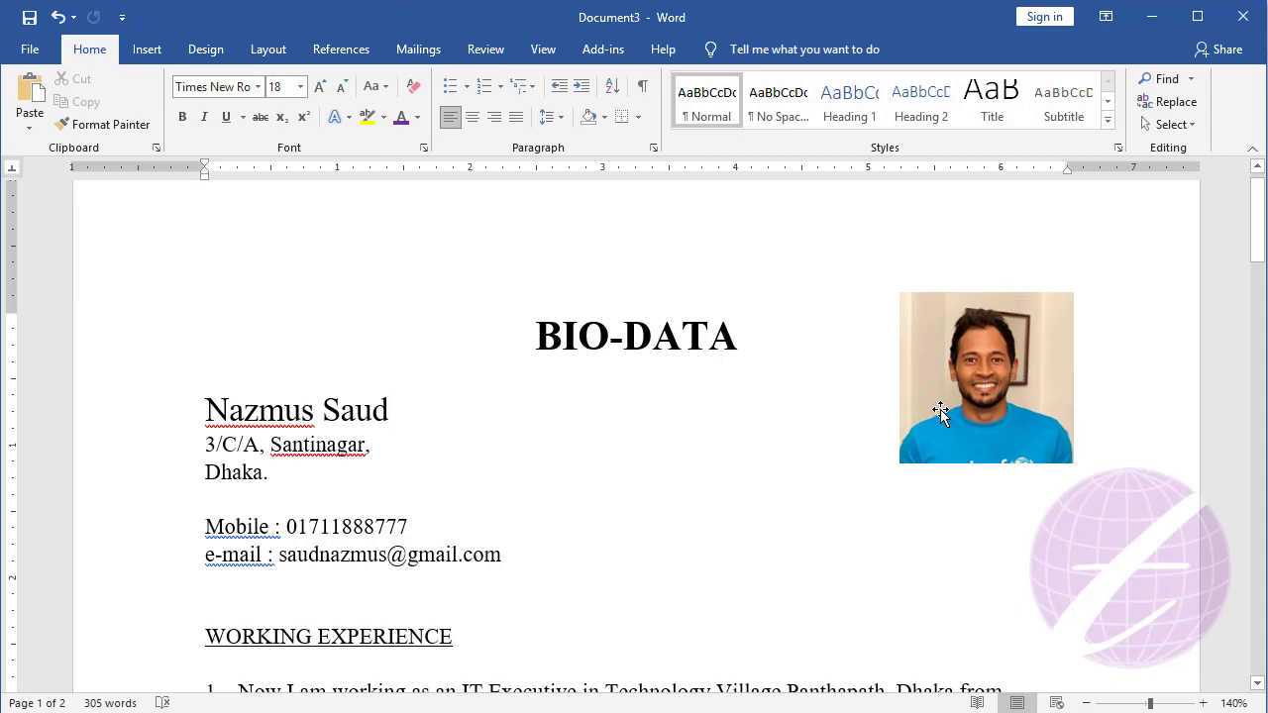
Give the headshot beside BIO-DATA a 1½ pt picture border
click(987, 380)
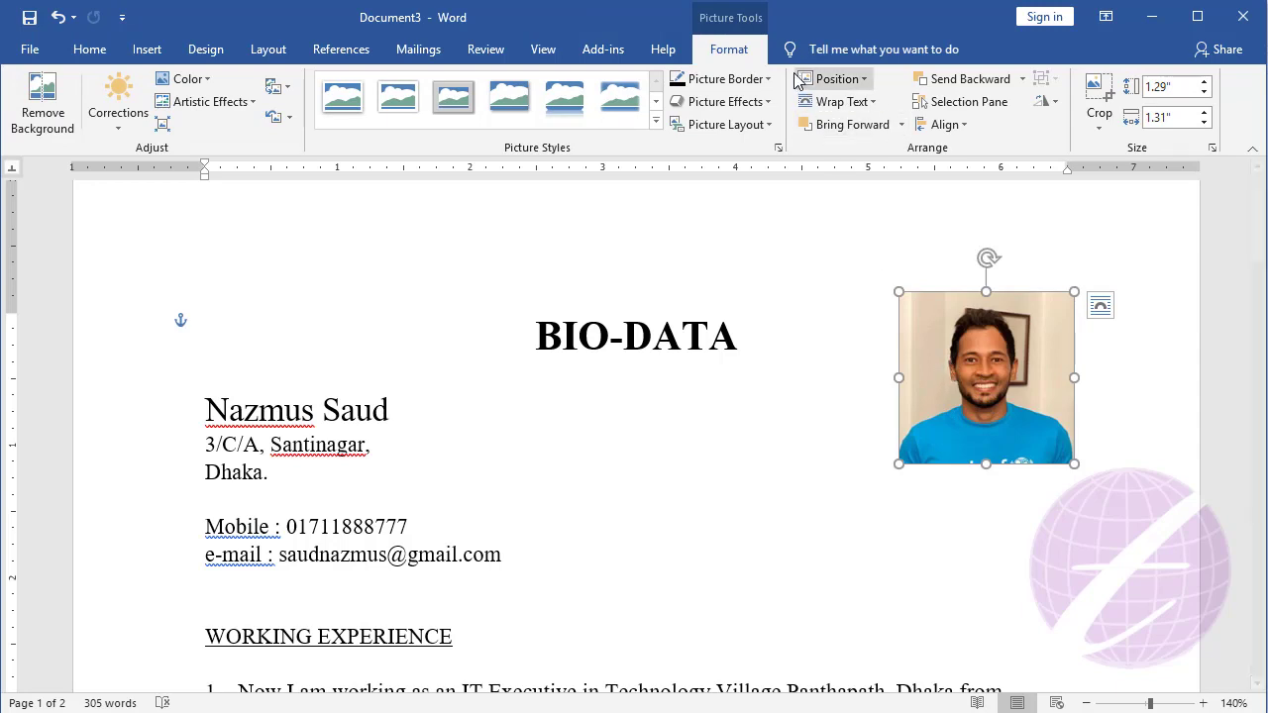
click(754, 81)
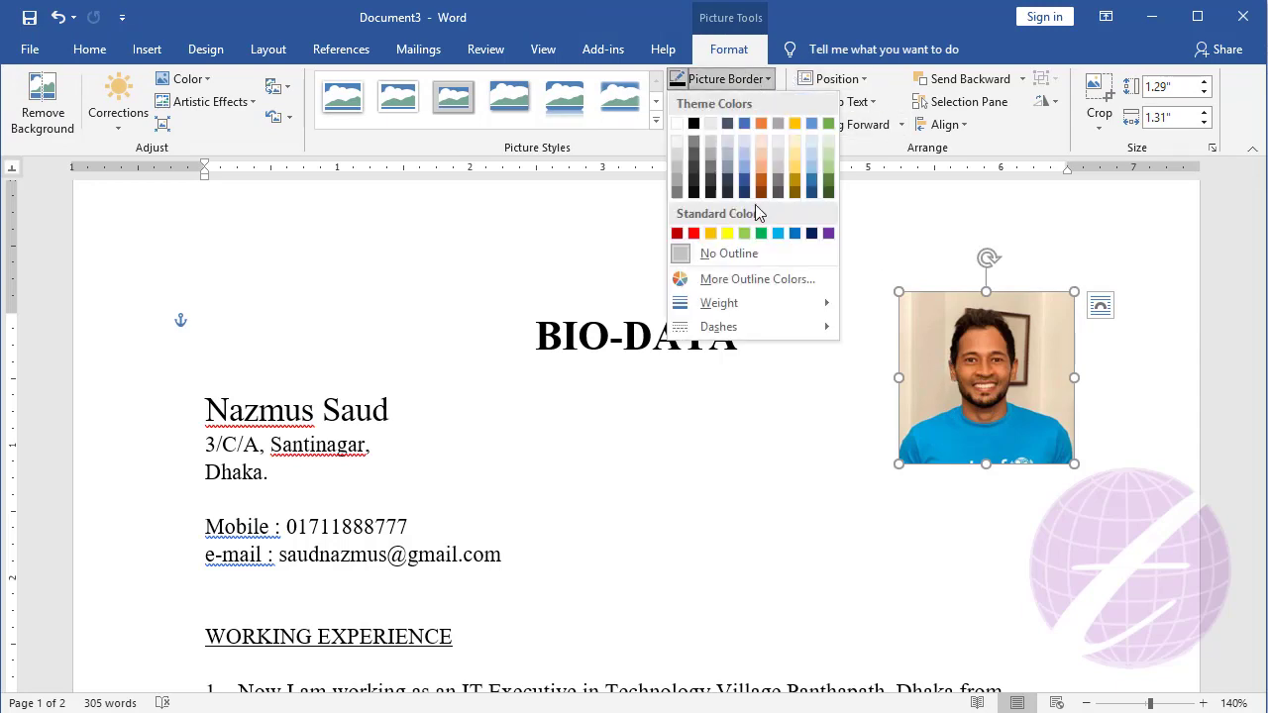
mouse_move(759, 300)
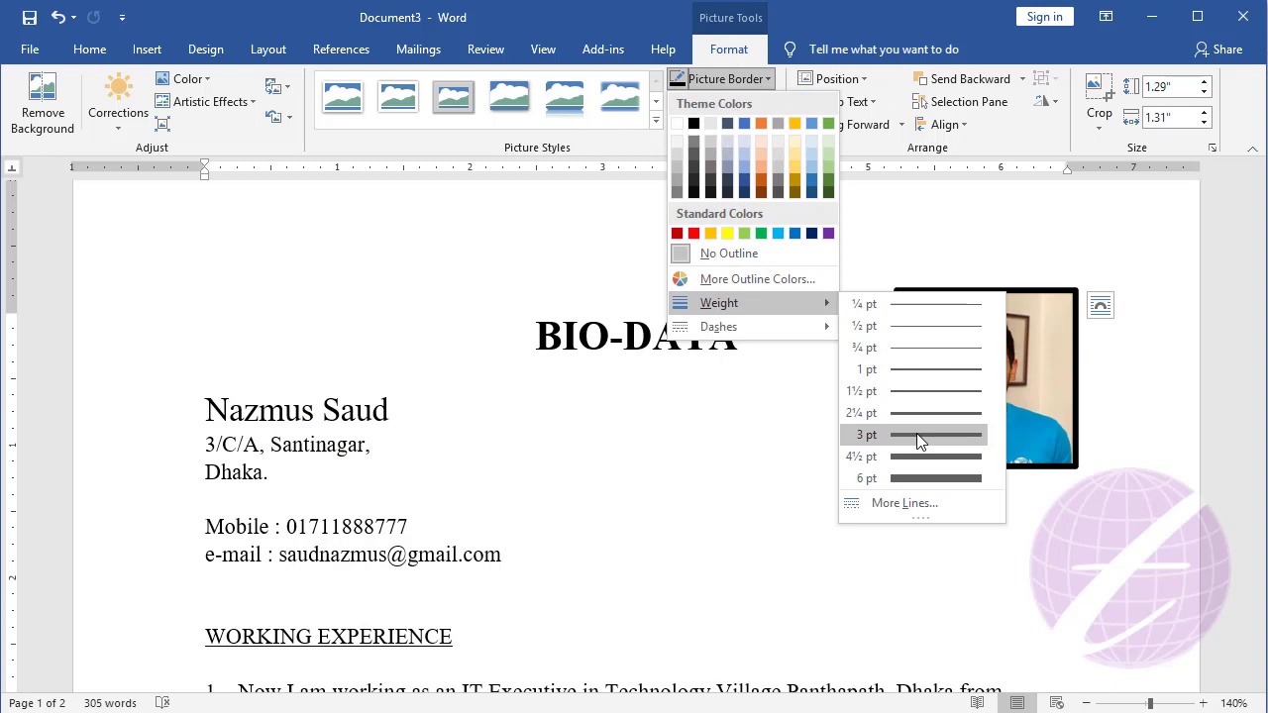
click(911, 393)
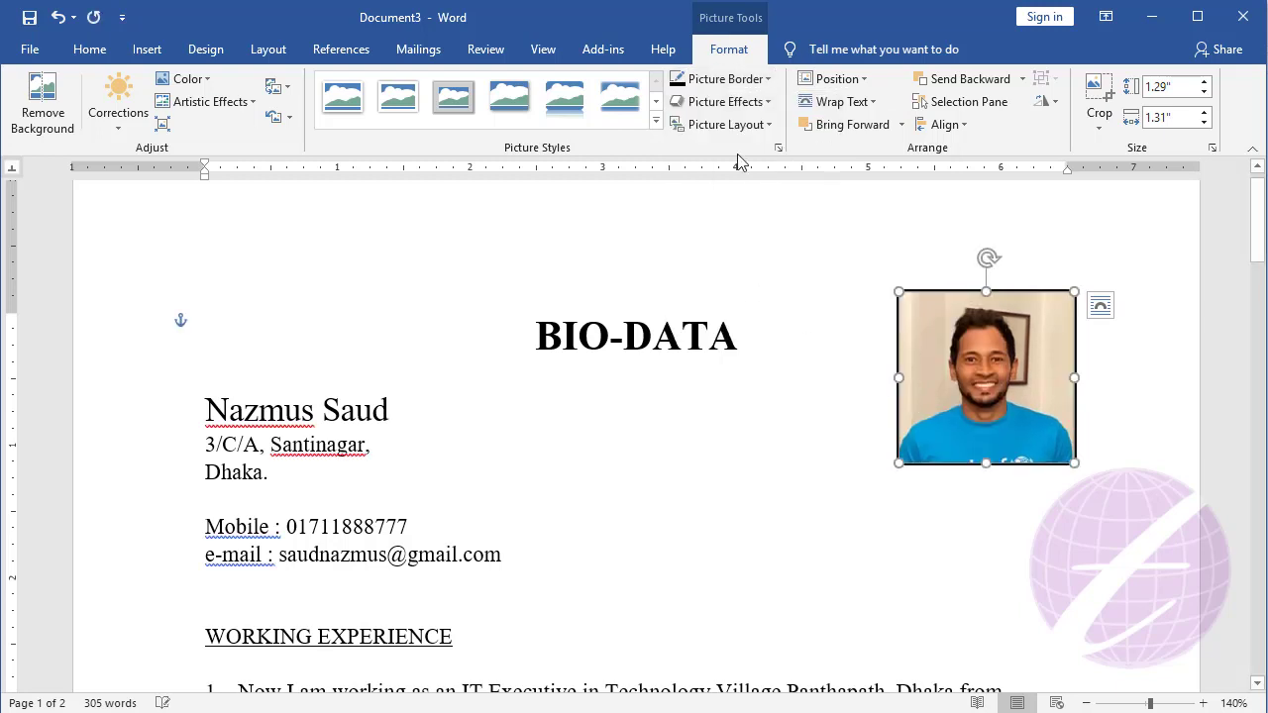
click(749, 446)
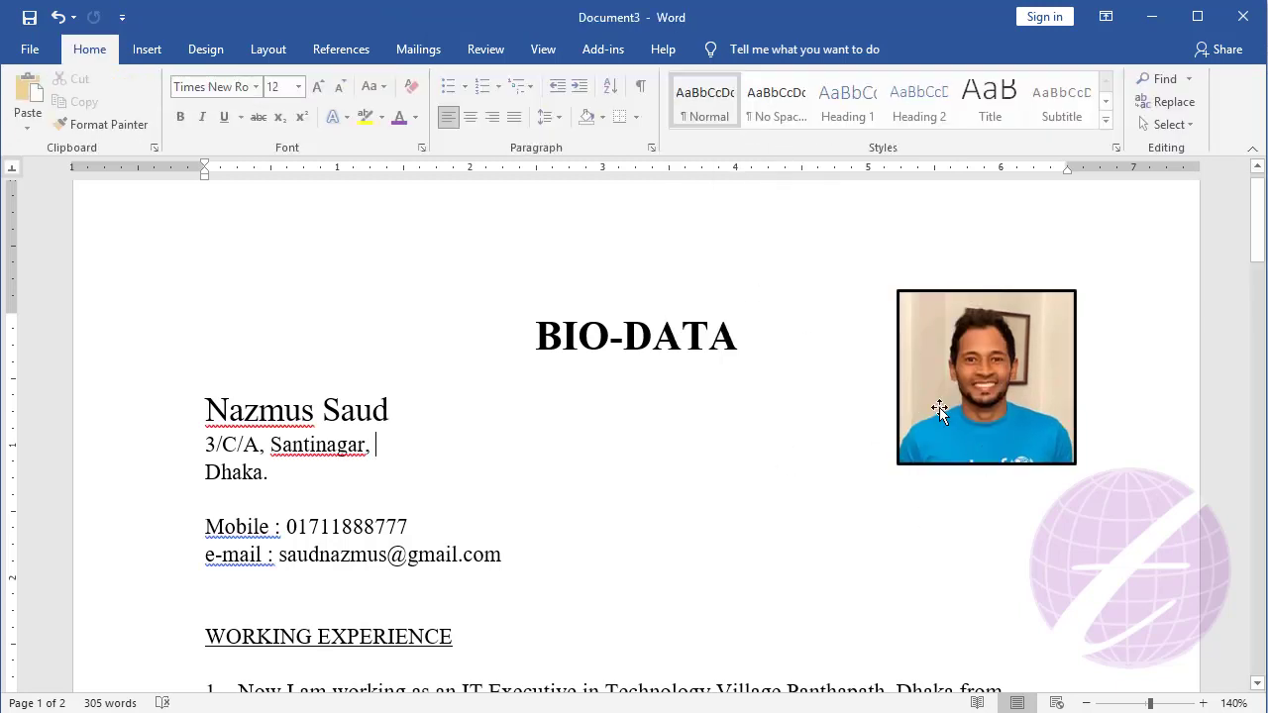
scroll(490, 472, down, 3)
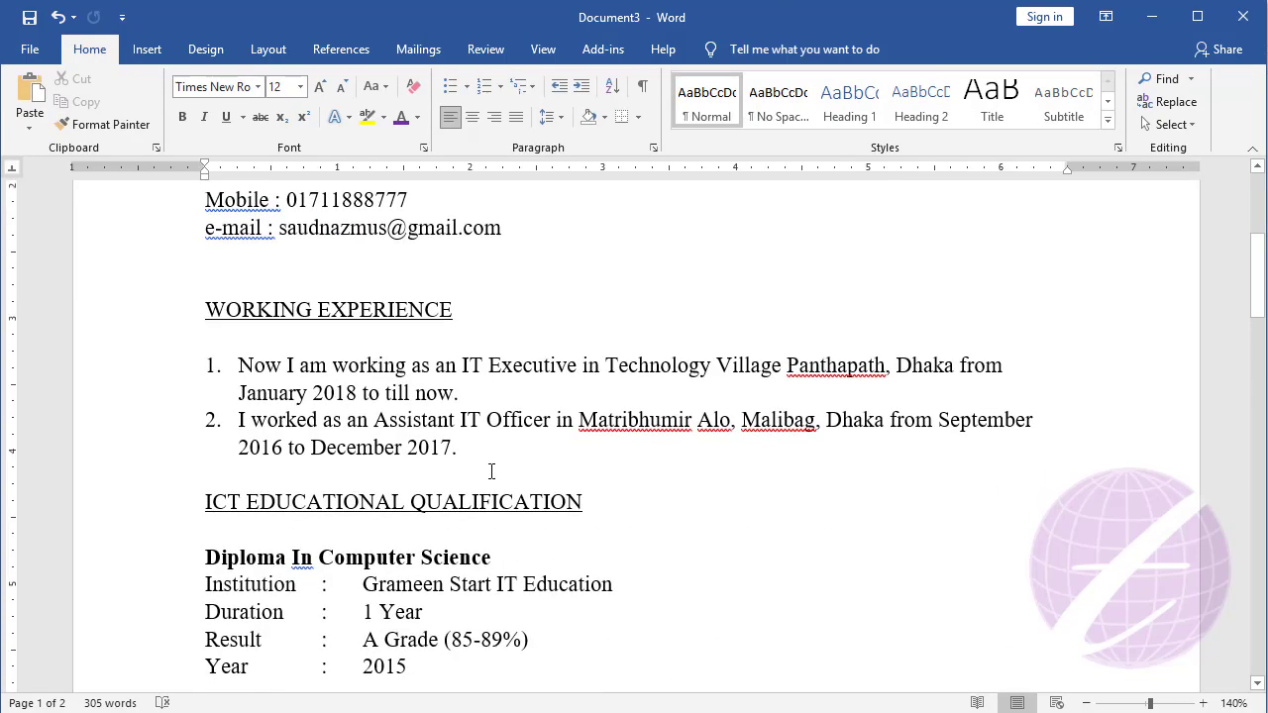
scroll(493, 470, down, 3)
scroll(493, 470, down, 5)
scroll(493, 471, down, 10)
scroll(526, 459, down, 1)
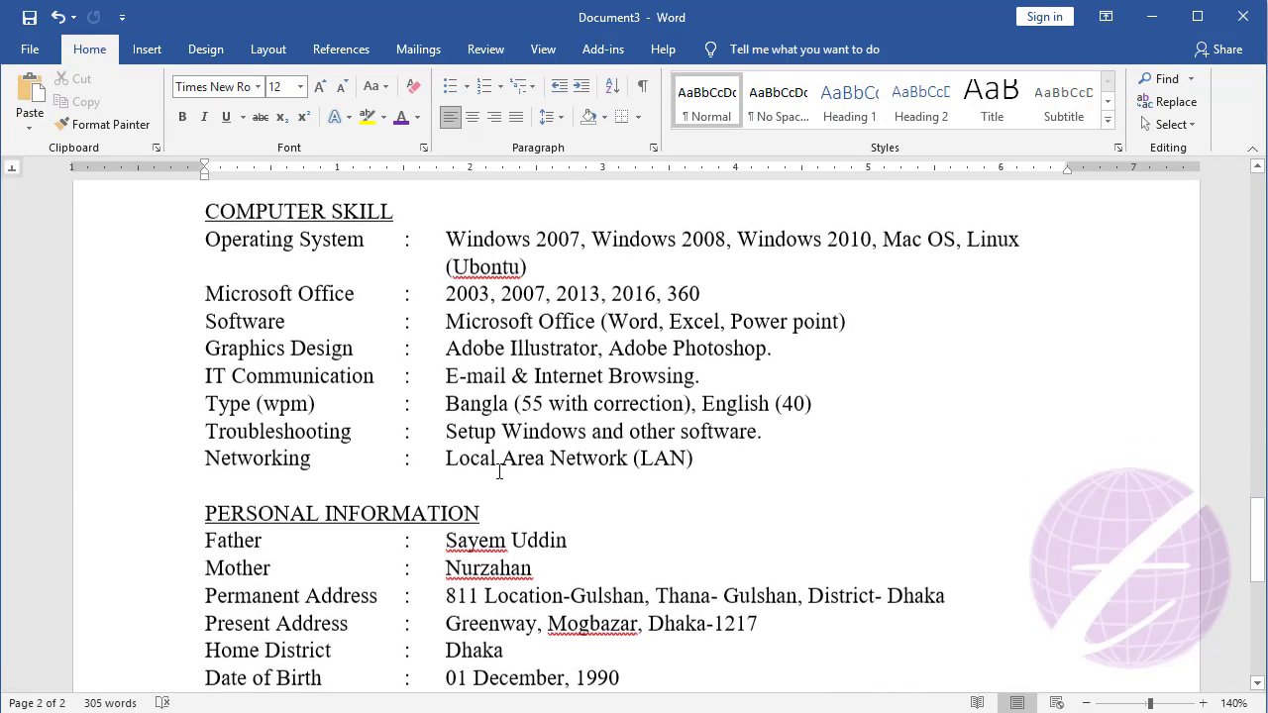
scroll(515, 469, down, 8)
scroll(592, 520, up, 1)
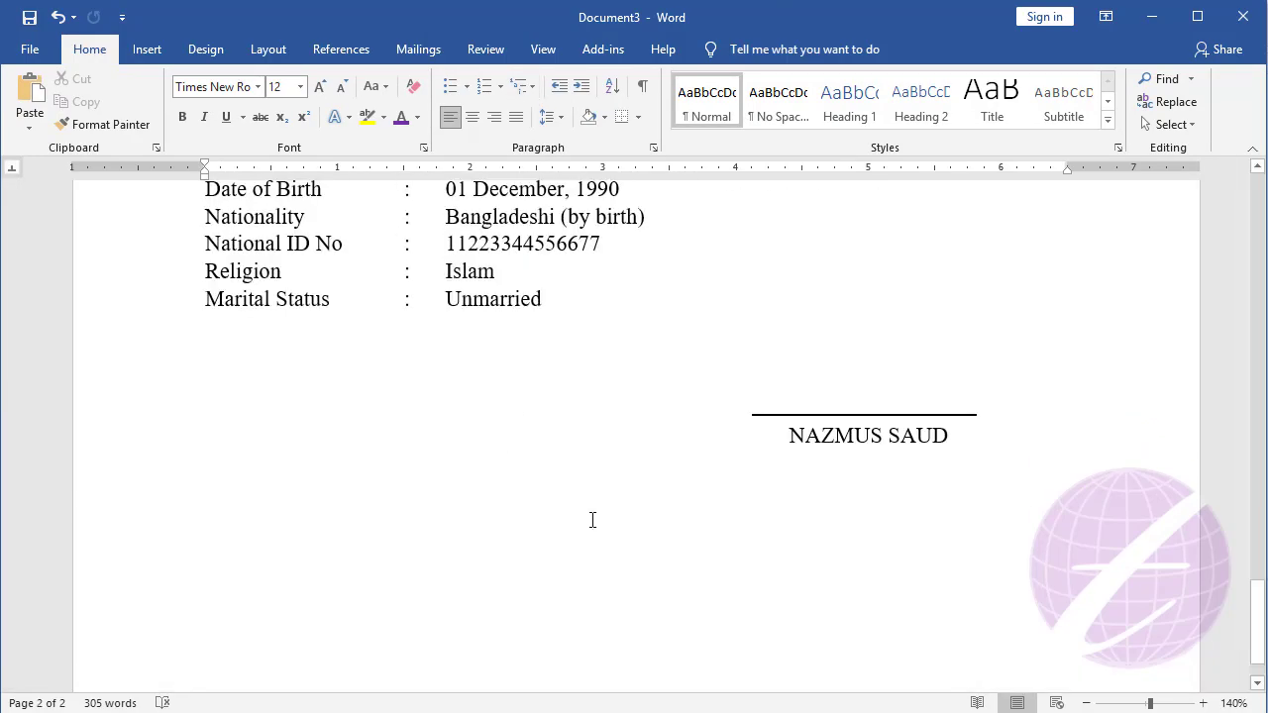
scroll(592, 520, up, 5)
scroll(589, 515, up, 10)
scroll(584, 510, up, 12)
key(ctrl+Home)
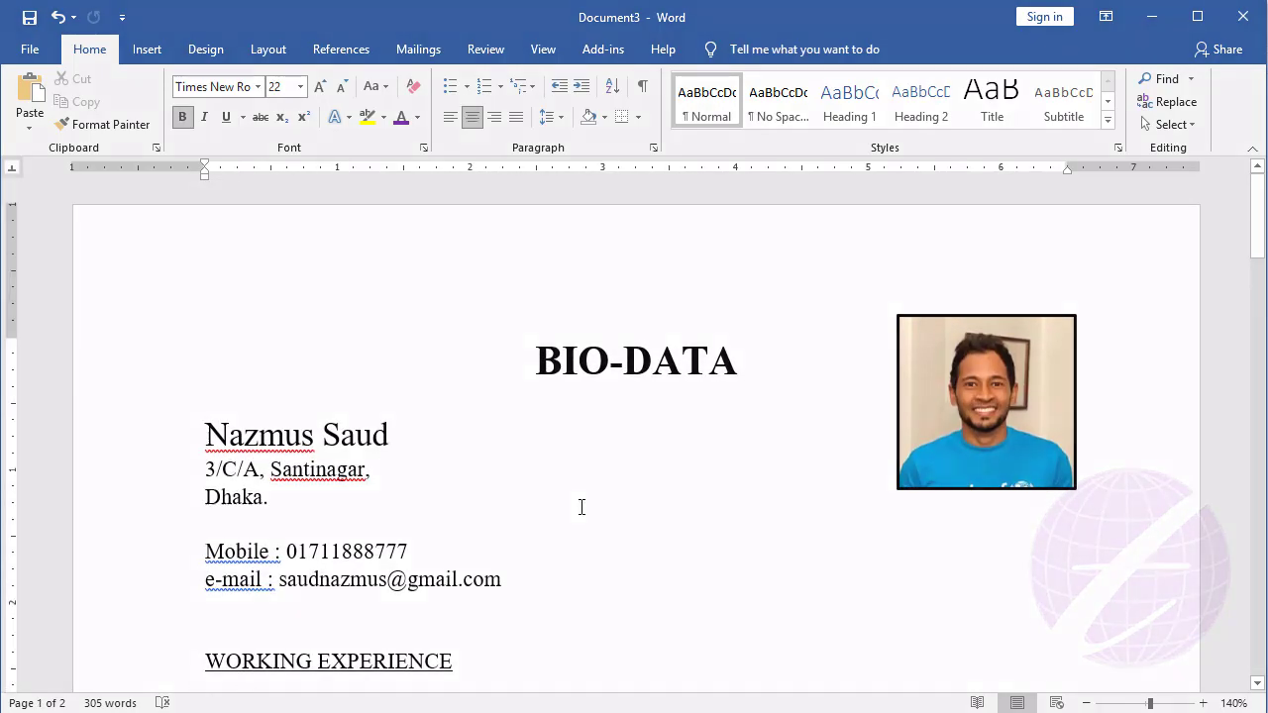